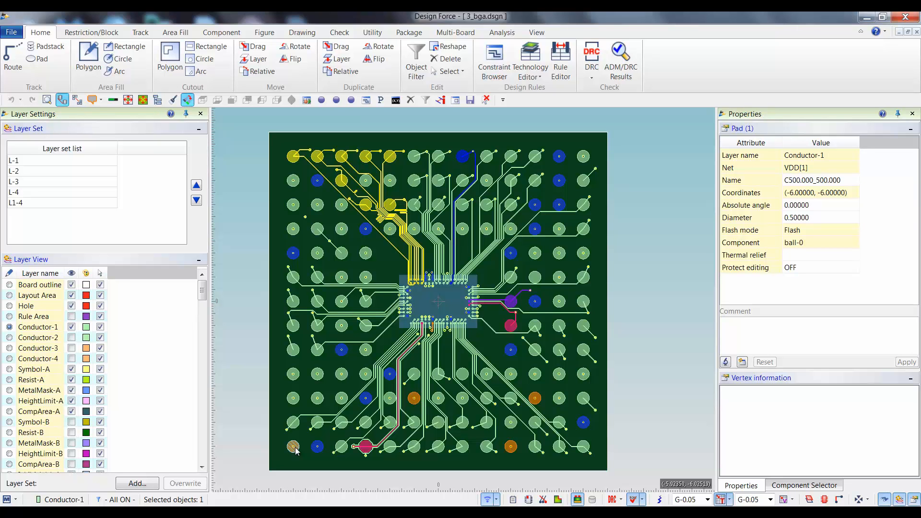
Examine the gate pin name and net name of the selected pad at (-6, -6) in its reference report, and clear the report.
{"action": "left_click", "coordinate": [726, 363]}
{"action": "left_click_drag", "start_coordinate": [608, 262], "coordinate": [608, 300]}
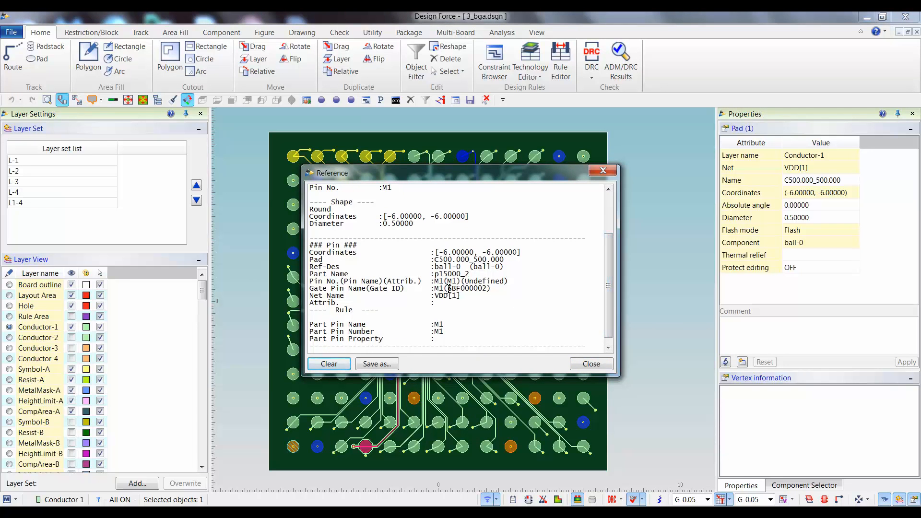
{"action": "left_click_drag", "start_coordinate": [434, 288], "coordinate": [461, 297]}
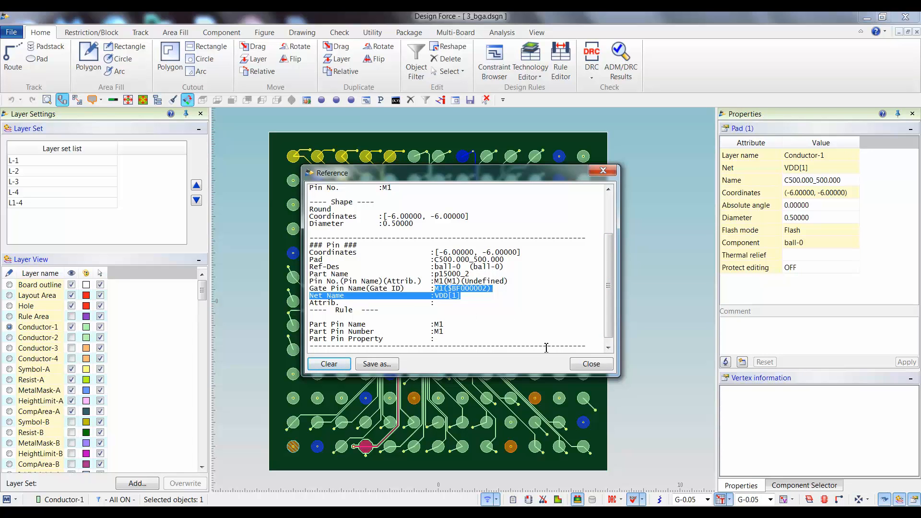
{"action": "left_click", "coordinate": [591, 363]}
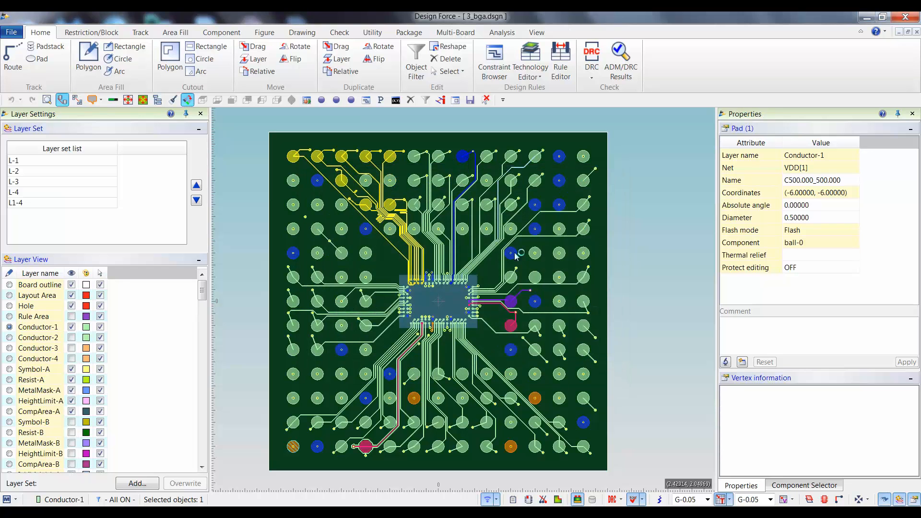
{"action": "left_click", "coordinate": [725, 361]}
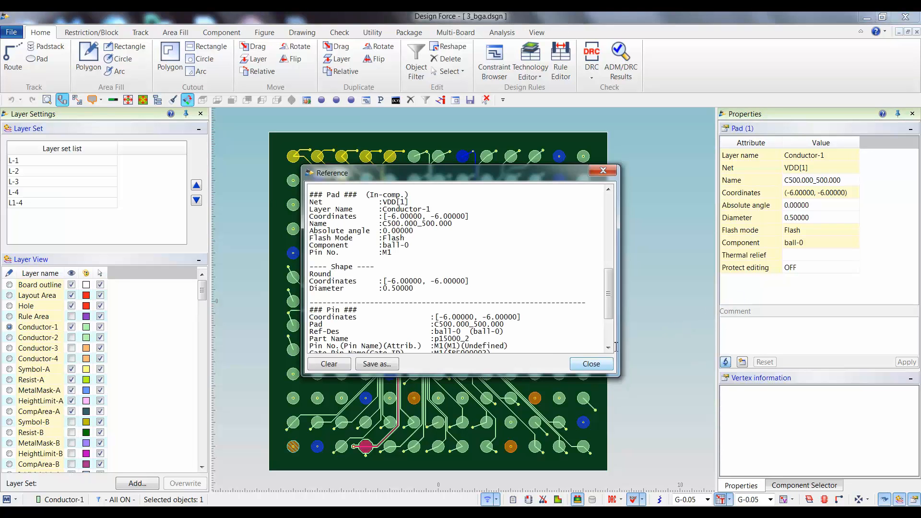
{"action": "left_click", "coordinate": [331, 360]}
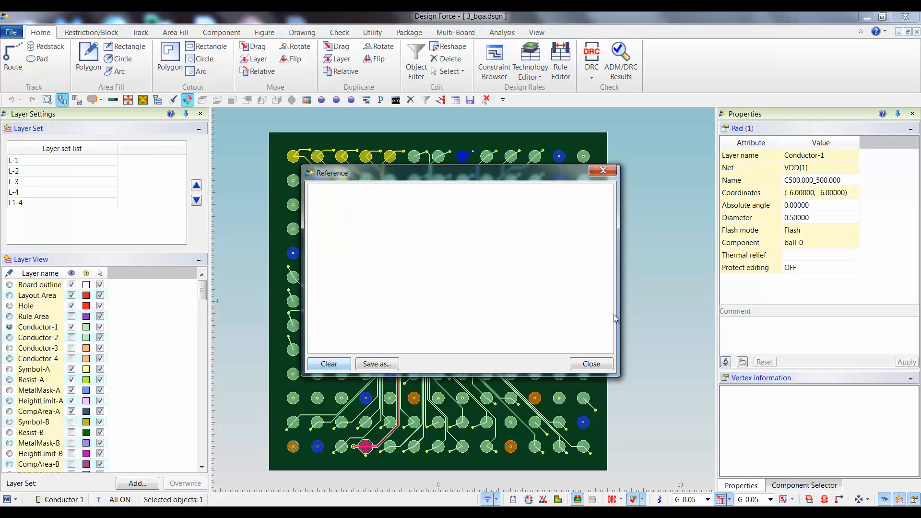
{"action": "left_click", "coordinate": [591, 363]}
Examine the gate pin name and net name of the blue pad at (-5, -6) in its reference report, and clear the report.
{"action": "left_click", "coordinate": [318, 451]}
{"action": "left_click", "coordinate": [725, 362]}
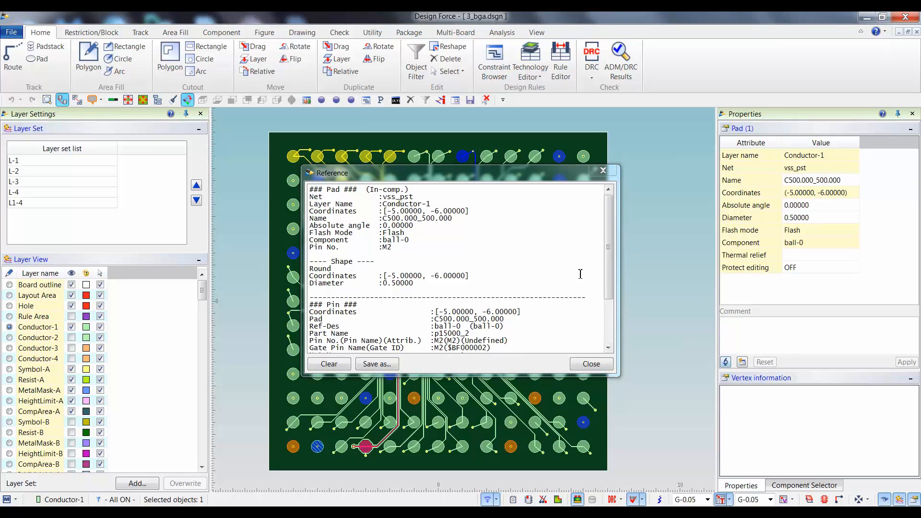
{"action": "scroll", "coordinate": [607, 283], "scroll_direction": "down", "scroll_amount": 3}
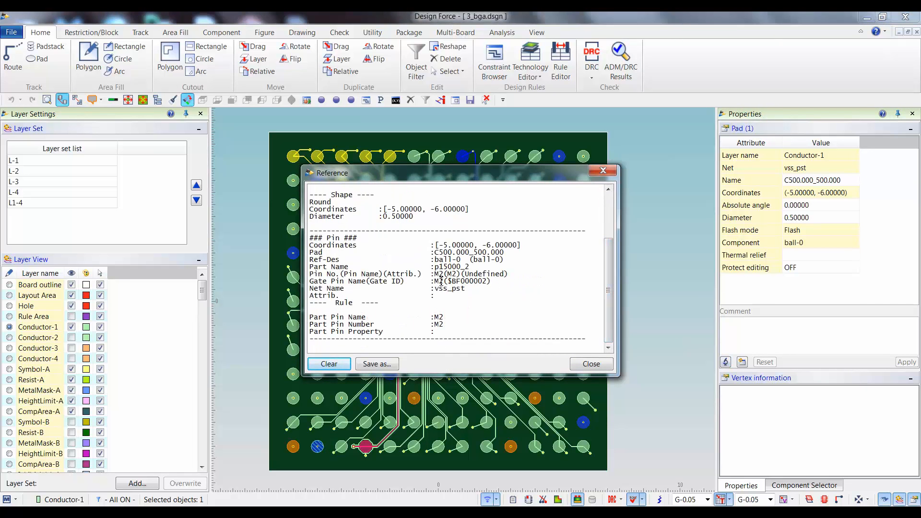
{"action": "left_click_drag", "start_coordinate": [450, 288], "coordinate": [471, 289]}
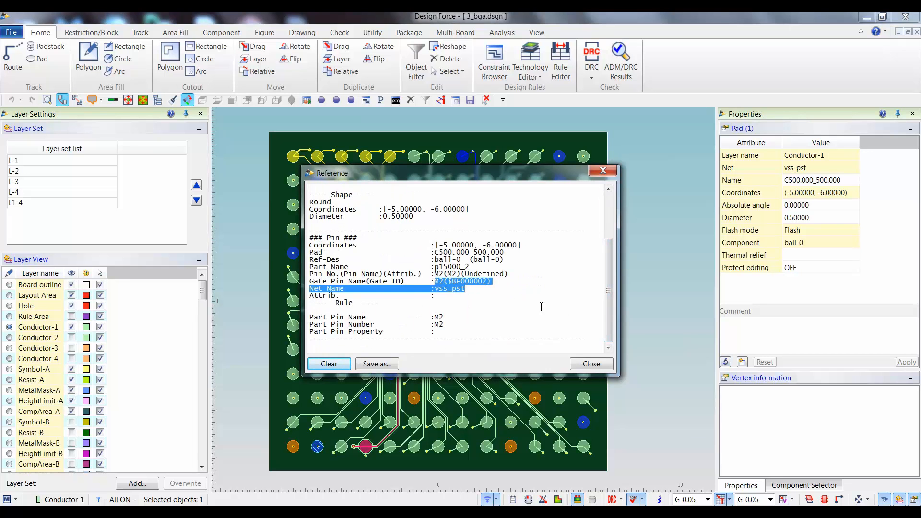
{"action": "left_click", "coordinate": [326, 363]}
{"action": "left_click", "coordinate": [576, 364]}
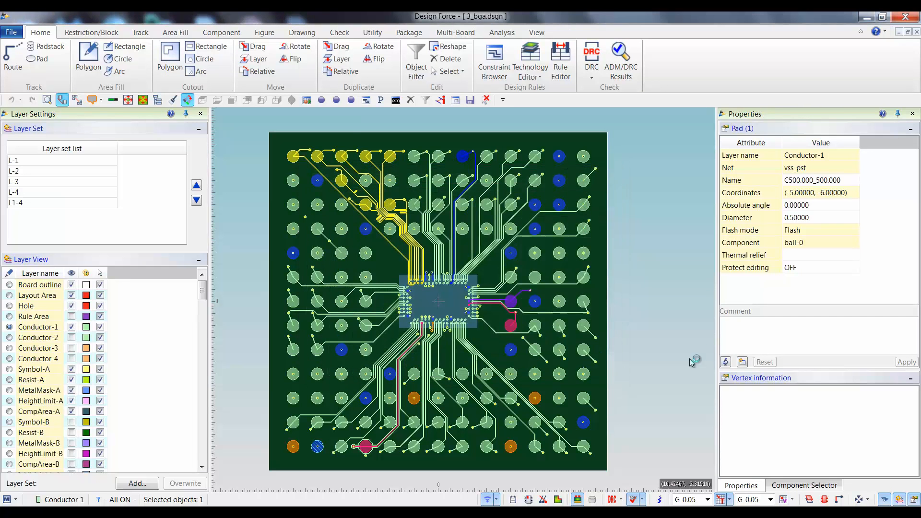
Start a BGA-F export with nothing selected and set the output file to BGA_Orig in the BGA folder.
{"action": "left_click", "coordinate": [652, 277]}
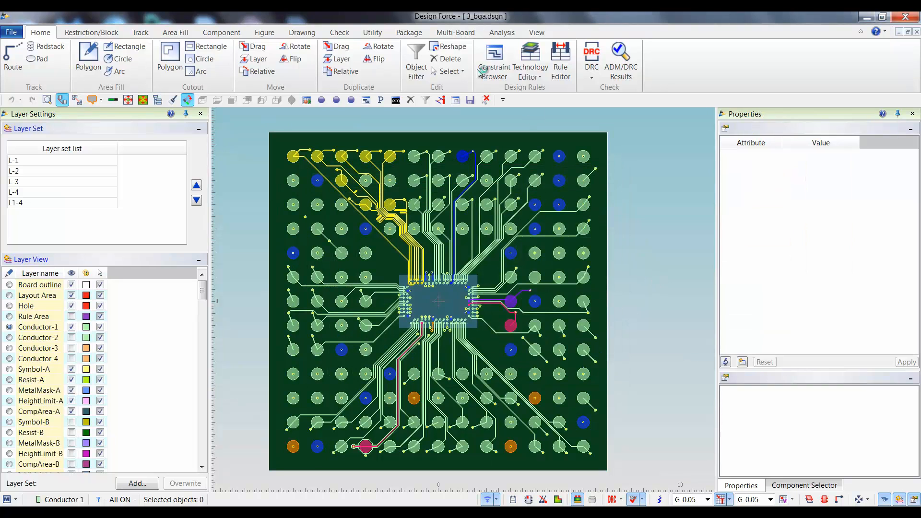
{"action": "left_click", "coordinate": [375, 34]}
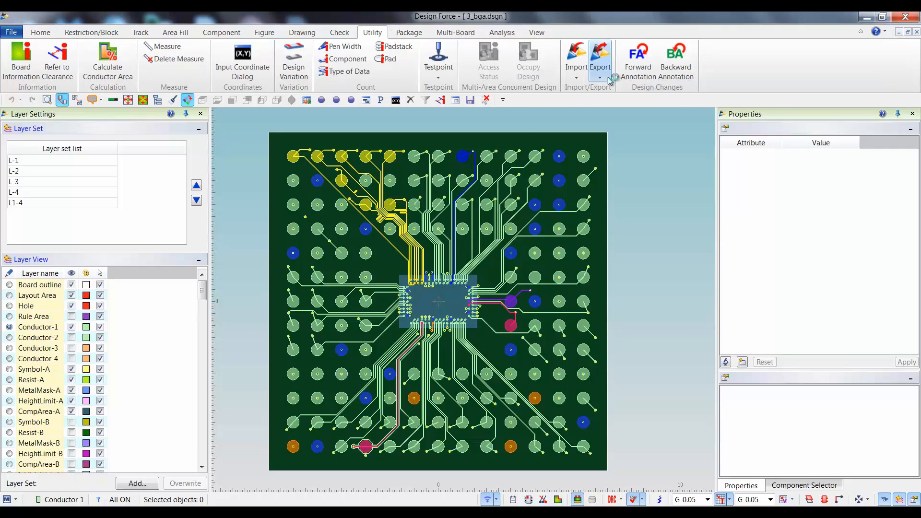
{"action": "left_click", "coordinate": [600, 67]}
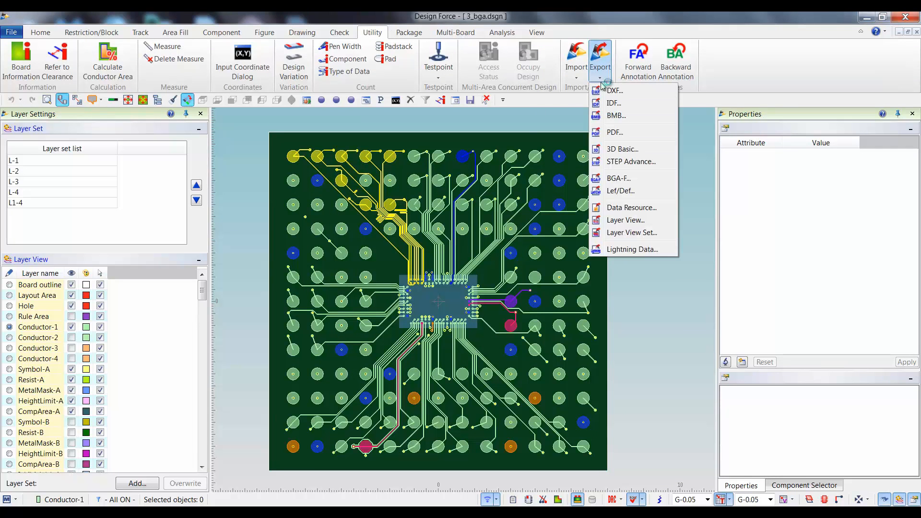
{"action": "left_click", "coordinate": [620, 178]}
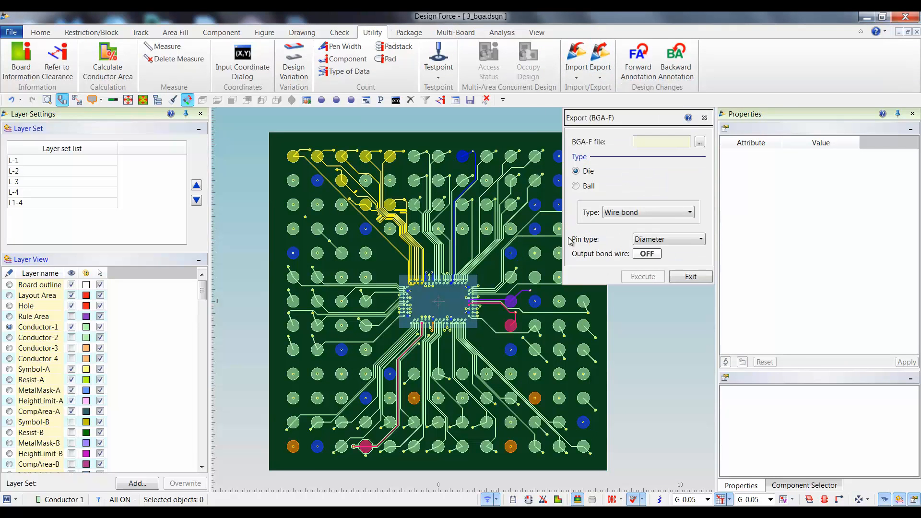
{"action": "left_click", "coordinate": [702, 144]}
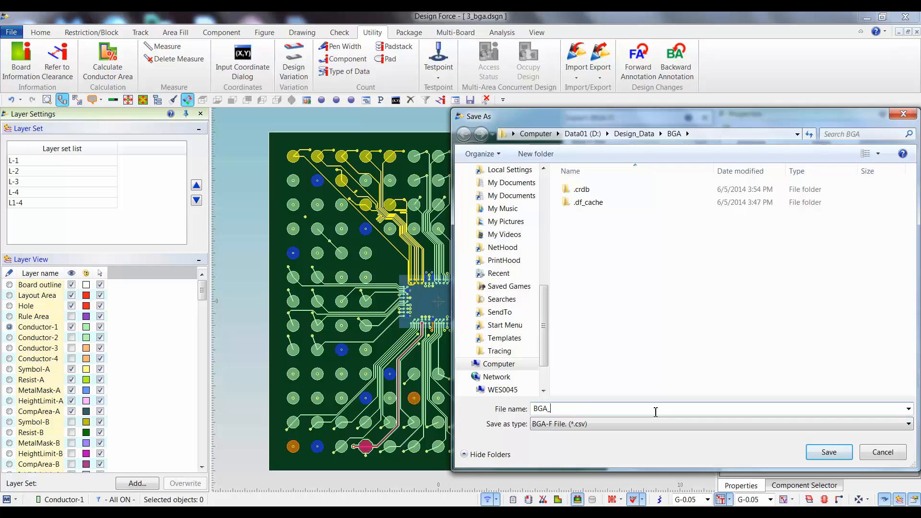
{"action": "type", "text": "BGA_Orig"}
{"action": "key", "text": "Return"}
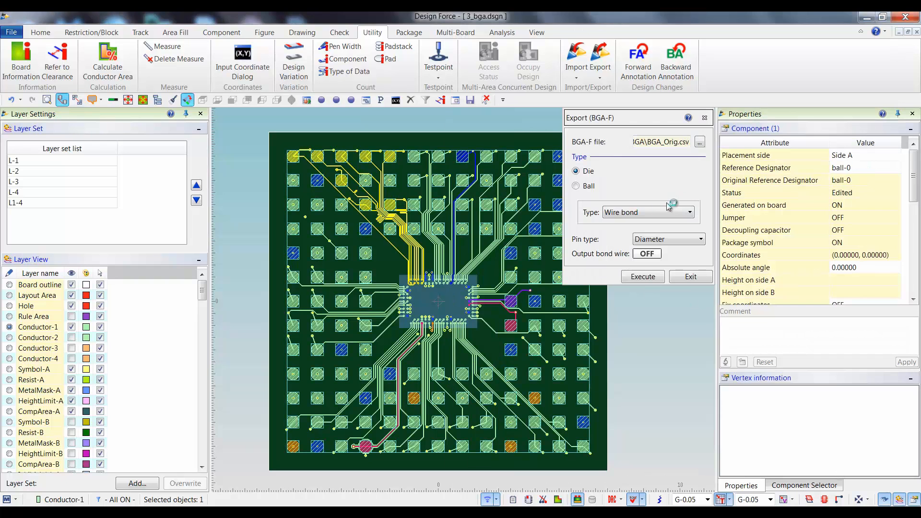
Export component ball-0 to the BGA-F file as type Ball, and deselect the component.
{"action": "left_click", "coordinate": [586, 186]}
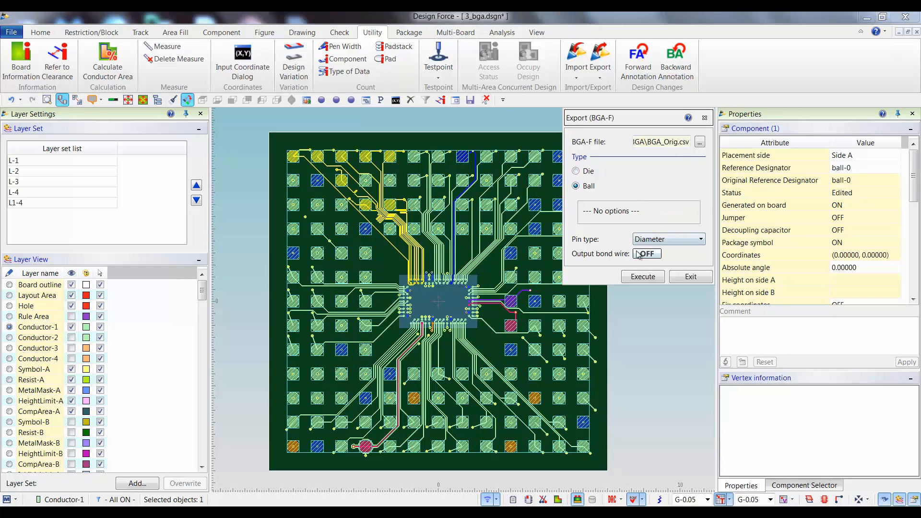
{"action": "left_click", "coordinate": [644, 278]}
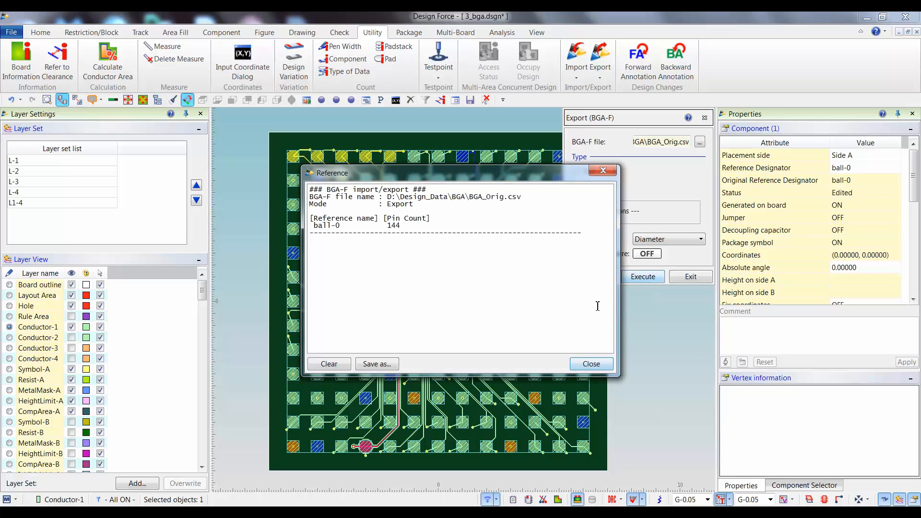
{"action": "left_click", "coordinate": [594, 366]}
{"action": "left_click", "coordinate": [692, 277]}
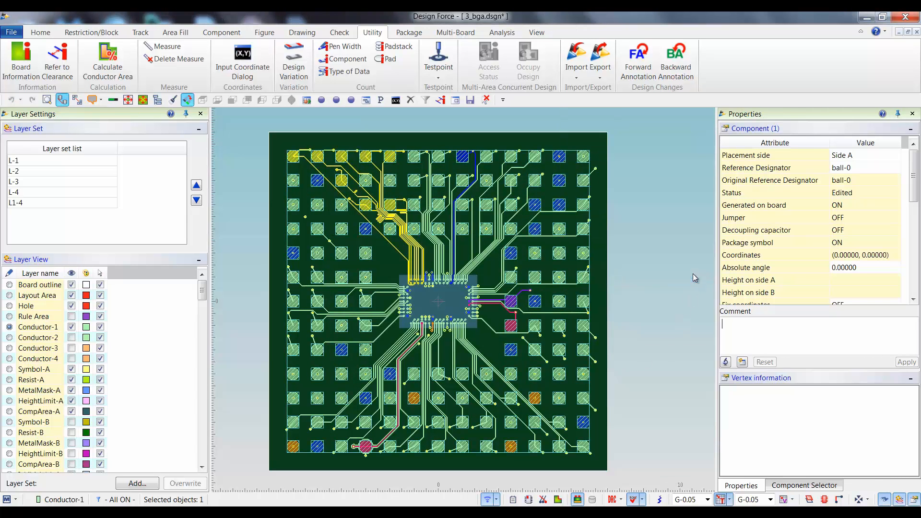
{"action": "left_click", "coordinate": [650, 319]}
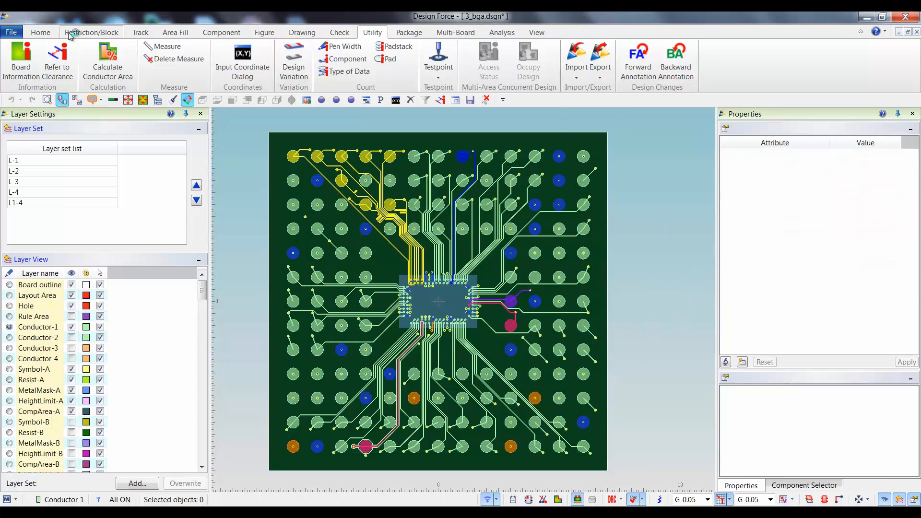
Close the 3_bga.dsgn design and discard its changes.
{"action": "left_click", "coordinate": [13, 33]}
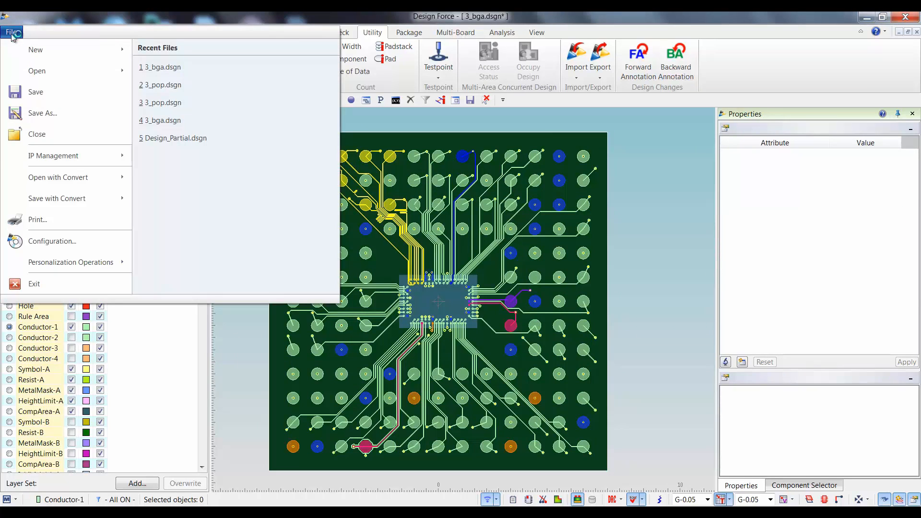
{"action": "left_click", "coordinate": [917, 31]}
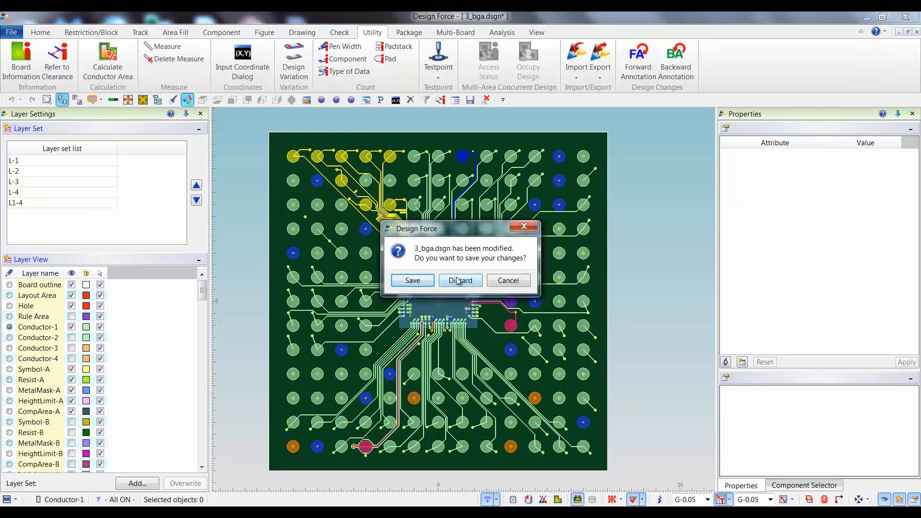
{"action": "left_click", "coordinate": [458, 281]}
Open the design 3_pop.dsgn from the PoP folder under Design_Data.
{"action": "left_click", "coordinate": [13, 34]}
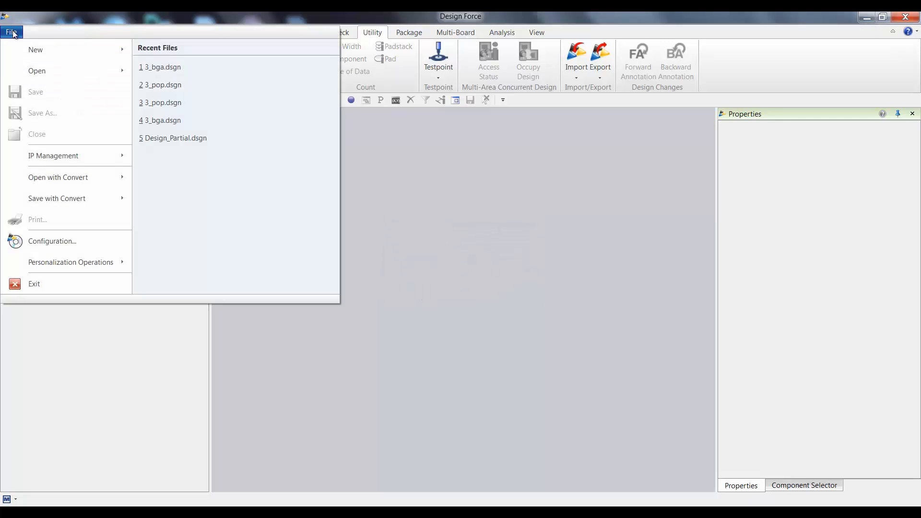
{"action": "mouse_move", "coordinate": [49, 72]}
{"action": "left_click", "coordinate": [184, 70]}
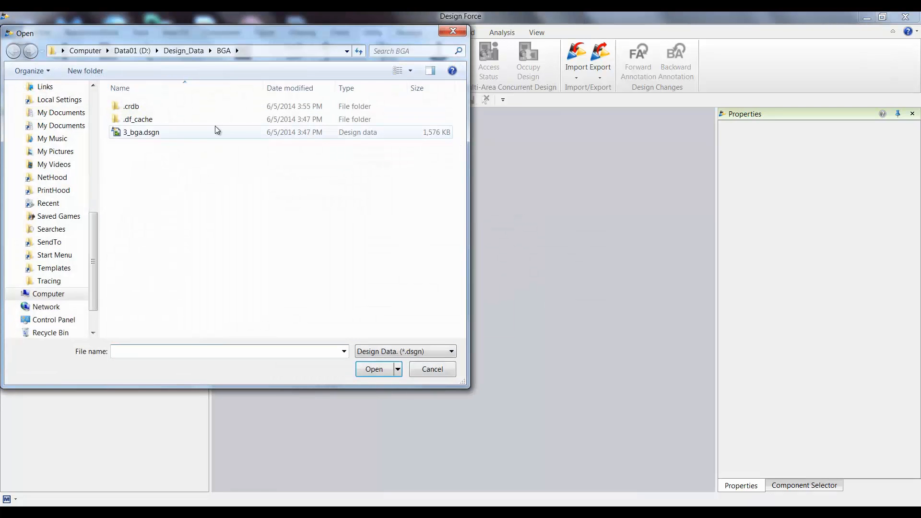
{"action": "left_click", "coordinate": [187, 50]}
{"action": "double_click", "coordinate": [141, 118]}
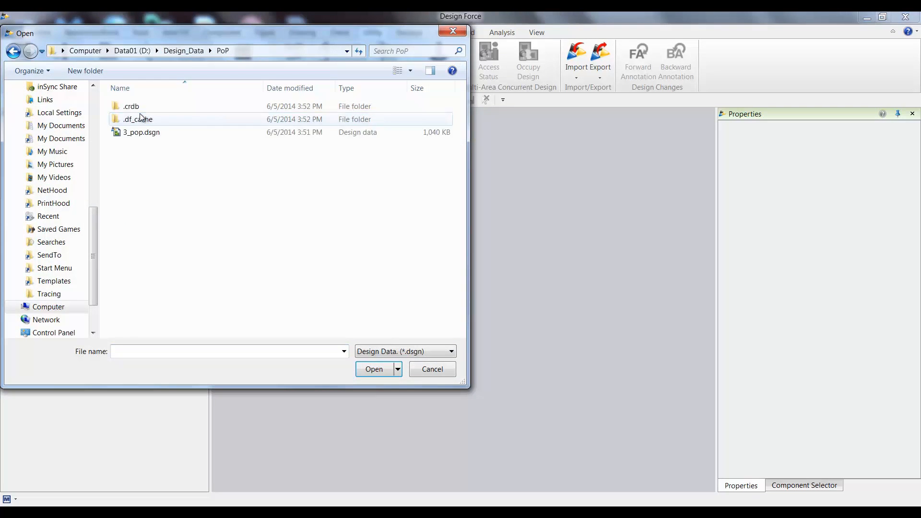
{"action": "double_click", "coordinate": [174, 130]}
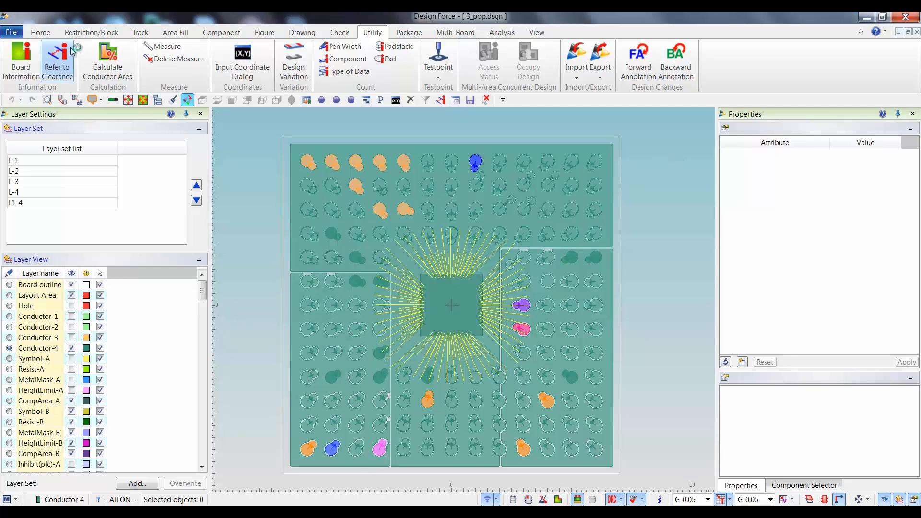
Examine the gate pin name and net name of the blue padstack at (-5, -6) in a fresh reference report, and clear it.
{"action": "left_click", "coordinate": [41, 32]}
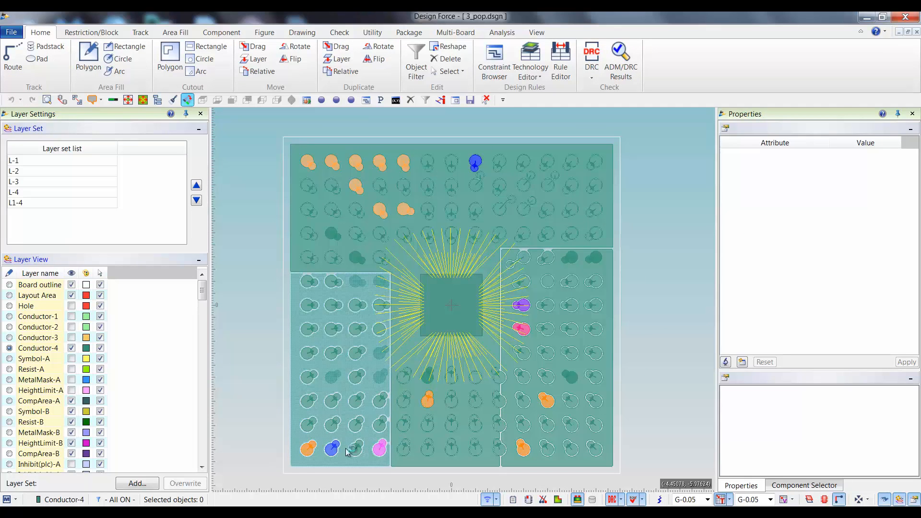
{"action": "left_click", "coordinate": [330, 451]}
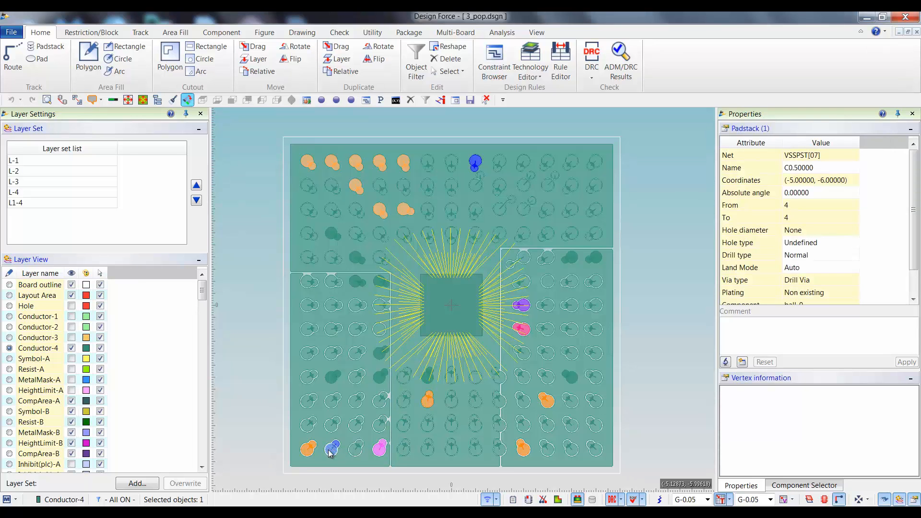
{"action": "left_click", "coordinate": [726, 362]}
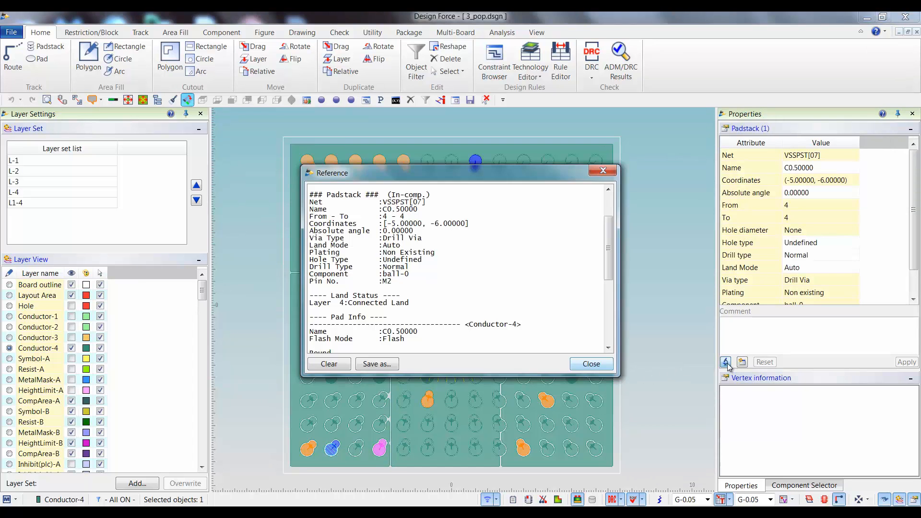
{"action": "left_click", "coordinate": [329, 364]}
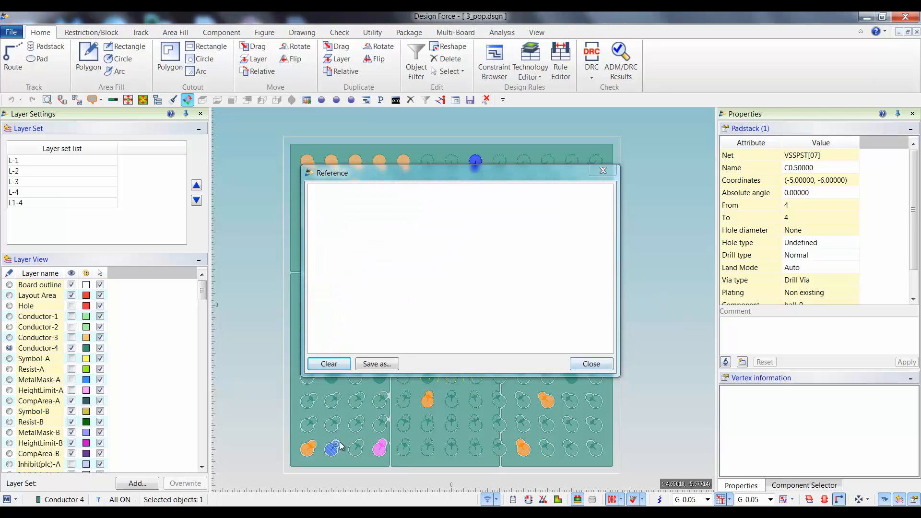
{"action": "left_click", "coordinate": [726, 362]}
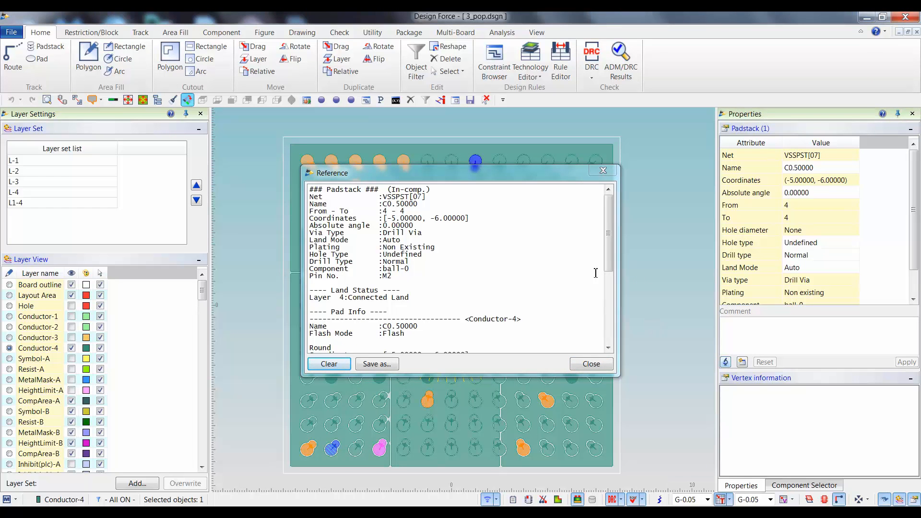
{"action": "left_click_drag", "start_coordinate": [606, 241], "coordinate": [615, 320]}
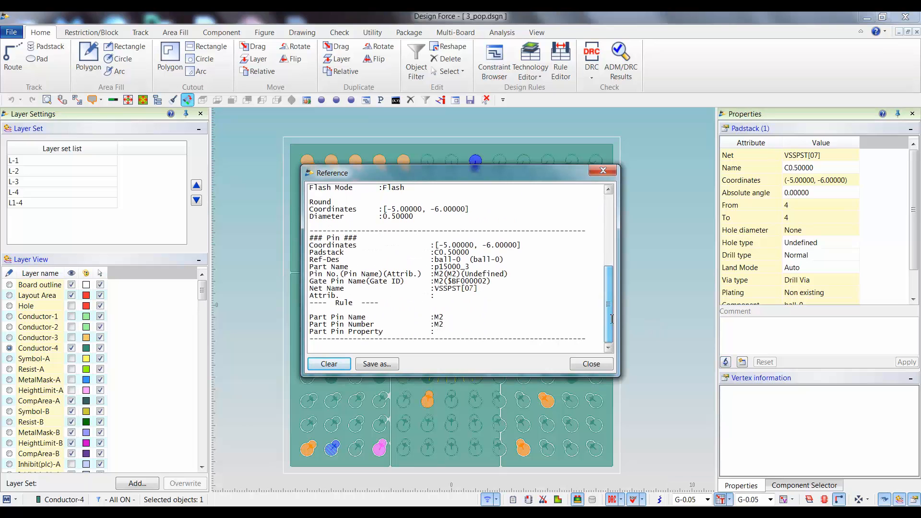
{"action": "left_click_drag", "start_coordinate": [446, 283], "coordinate": [488, 289]}
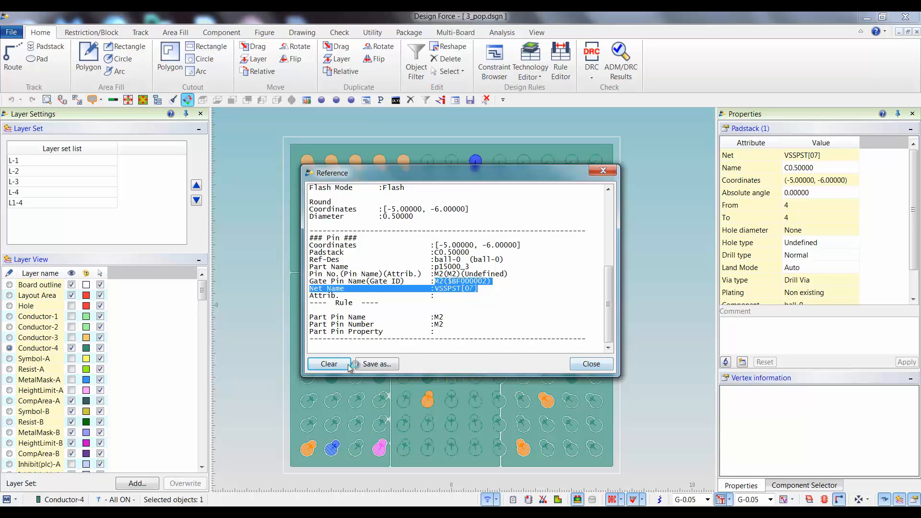
{"action": "left_click", "coordinate": [329, 363]}
{"action": "left_click", "coordinate": [591, 363]}
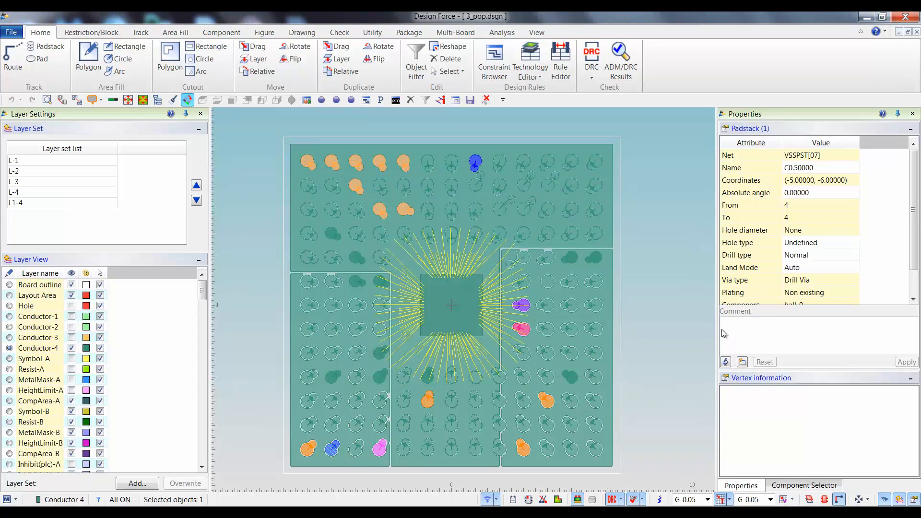
Examine the gate pin name and net name of the orange corner padstack at (-6, -6) in its reference report.
{"action": "left_click", "coordinate": [311, 449]}
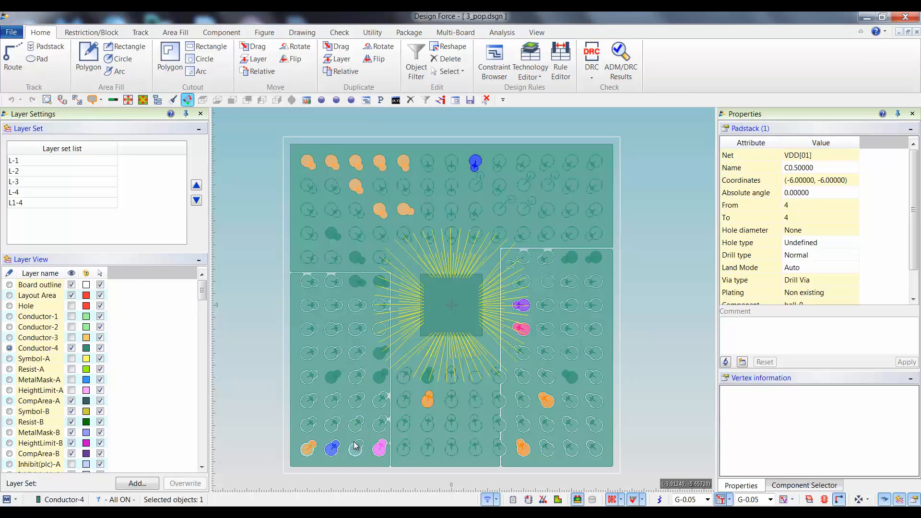
{"action": "left_click", "coordinate": [725, 362]}
{"action": "left_click_drag", "start_coordinate": [605, 253], "coordinate": [614, 325]}
{"action": "left_click_drag", "start_coordinate": [435, 281], "coordinate": [459, 288]}
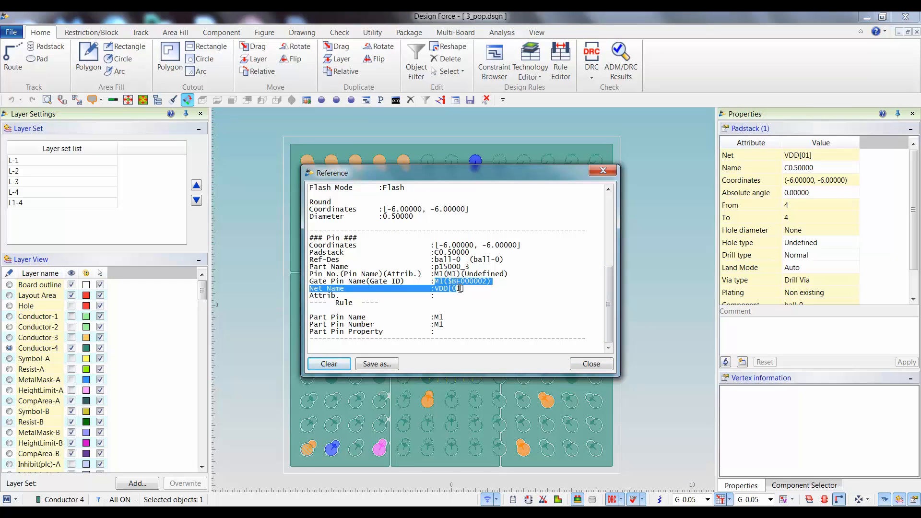
Clear and close the reference report, and deselect the corner padstack.
{"action": "left_click", "coordinate": [333, 367]}
{"action": "left_click", "coordinate": [592, 363]}
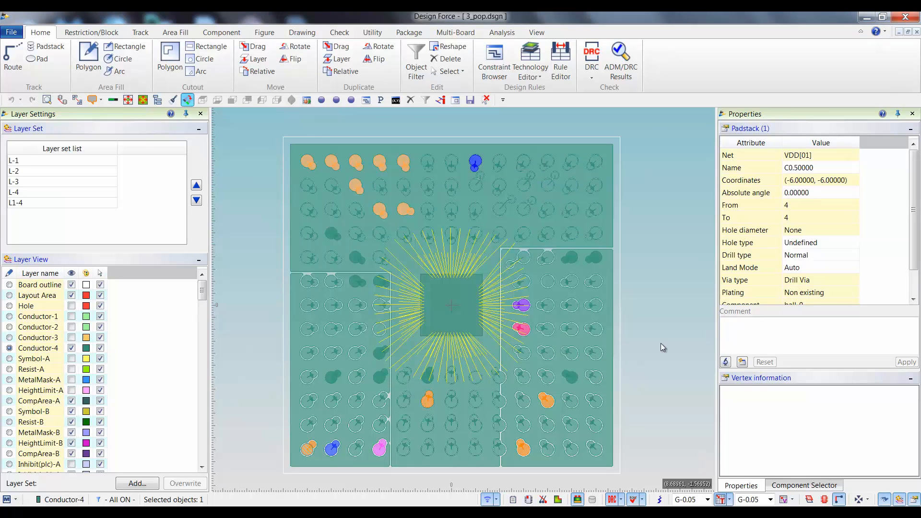
{"action": "left_click", "coordinate": [660, 343]}
Set up a BGA-F export of type Ball with PoP_Orig.csv in the PoP folder as the output file.
{"action": "left_click", "coordinate": [372, 32]}
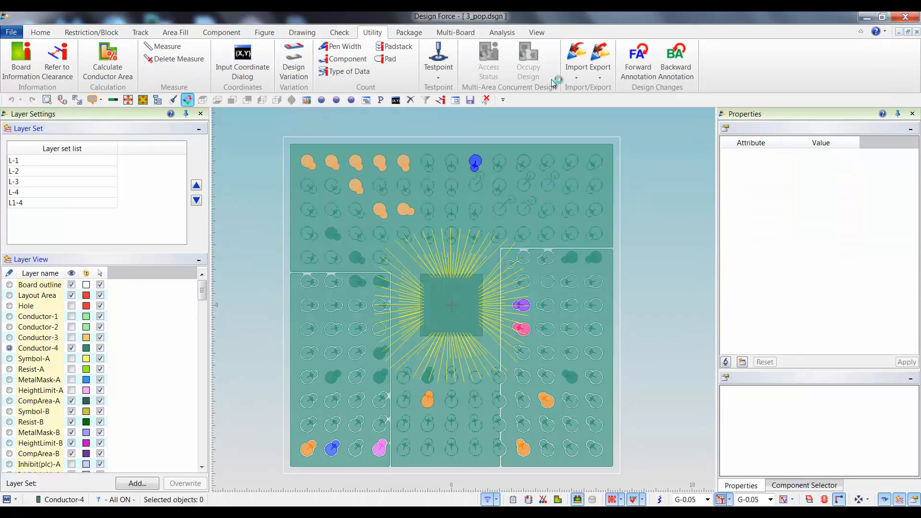
{"action": "left_click", "coordinate": [600, 67]}
{"action": "left_click", "coordinate": [632, 179]}
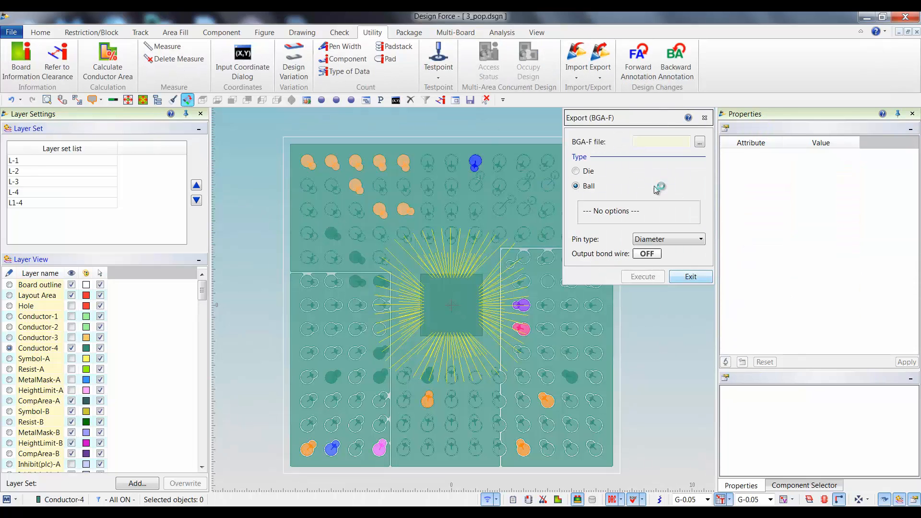
{"action": "left_click", "coordinate": [699, 142]}
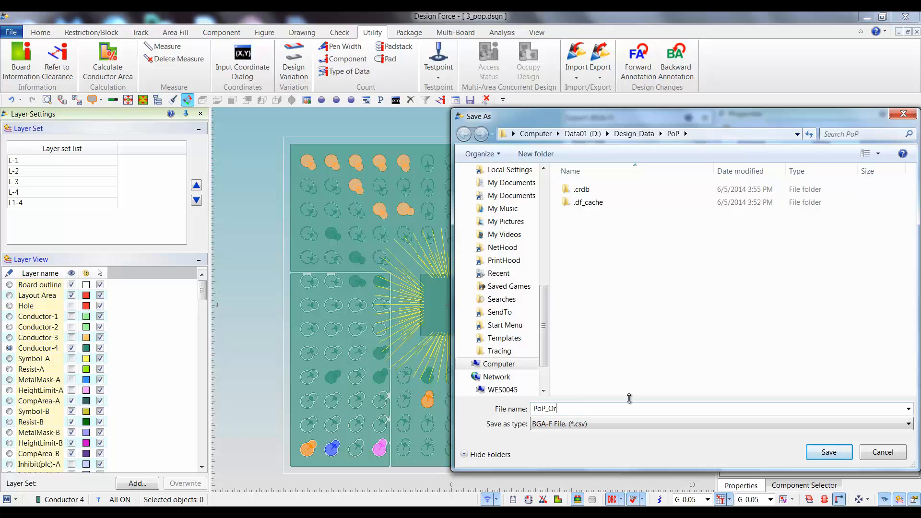
{"action": "left_click", "coordinate": [828, 452]}
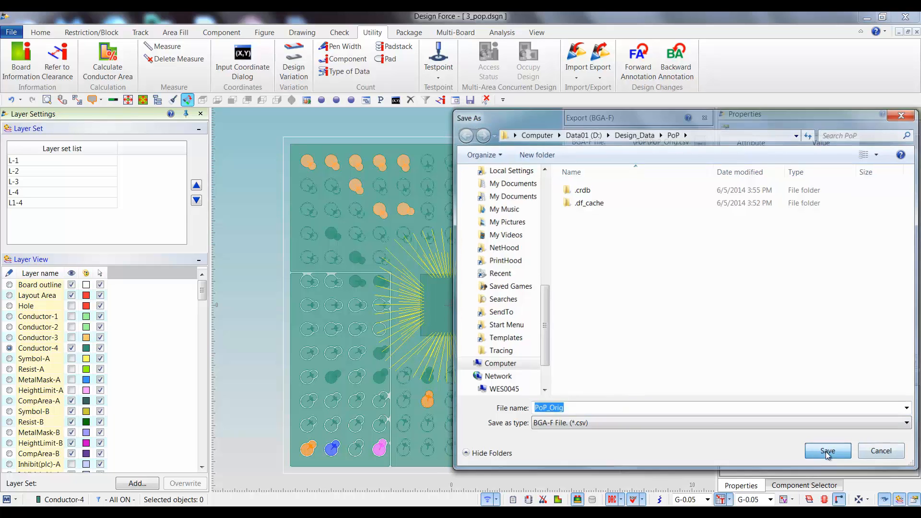
Export the ball-0 component to the BGA-F file, then close the report and exit the export.
{"action": "left_click", "coordinate": [594, 312]}
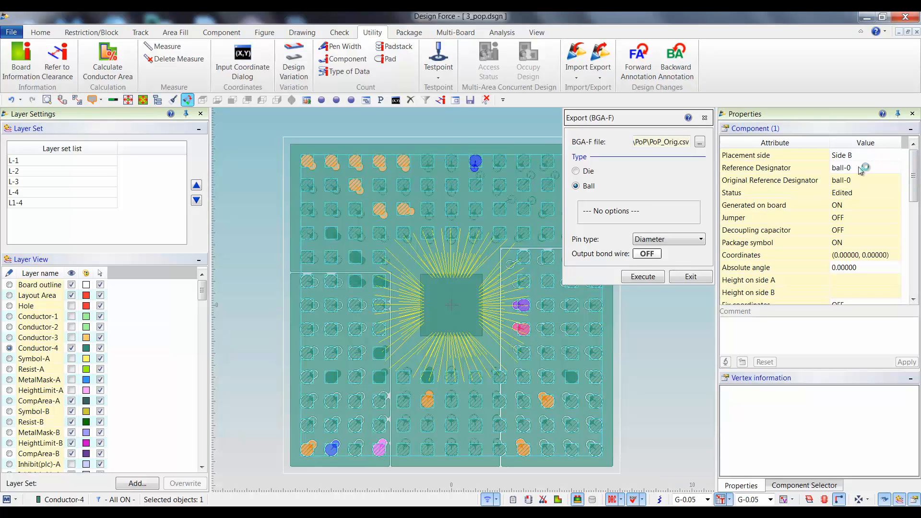
{"action": "left_click", "coordinate": [653, 277]}
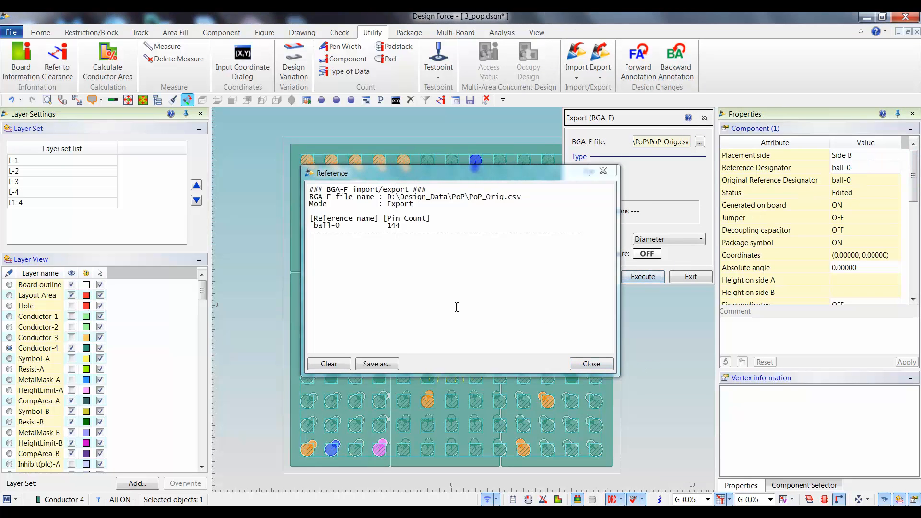
{"action": "left_click", "coordinate": [591, 363]}
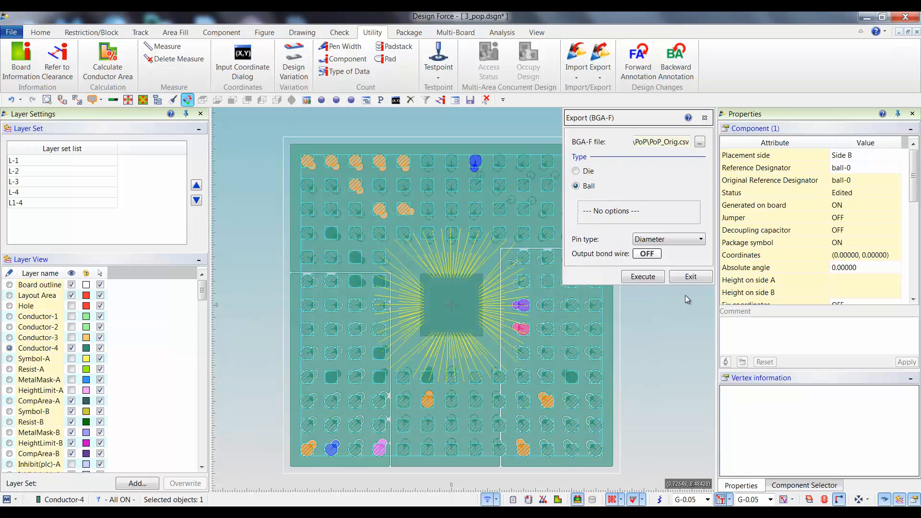
{"action": "left_click", "coordinate": [691, 277]}
Close the 3_pop.dsgn design and discard its changes.
{"action": "left_click", "coordinate": [659, 179]}
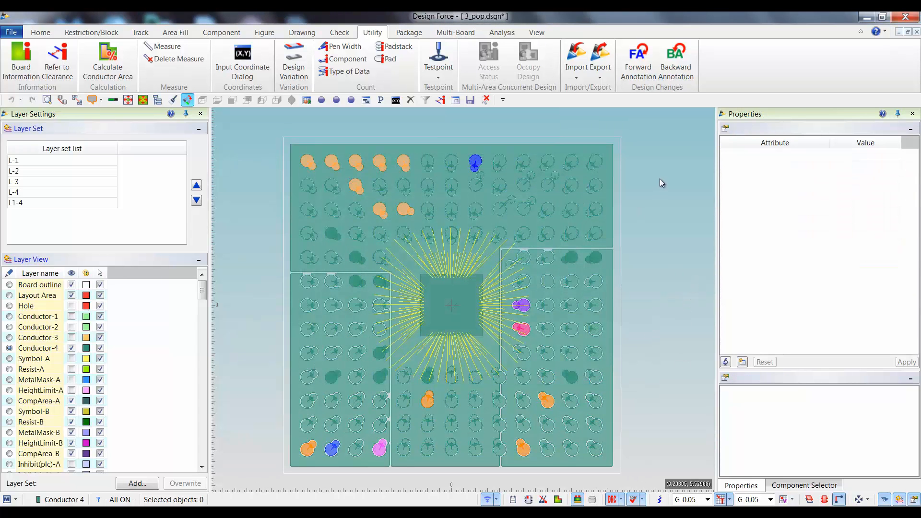
{"action": "left_click", "coordinate": [917, 32]}
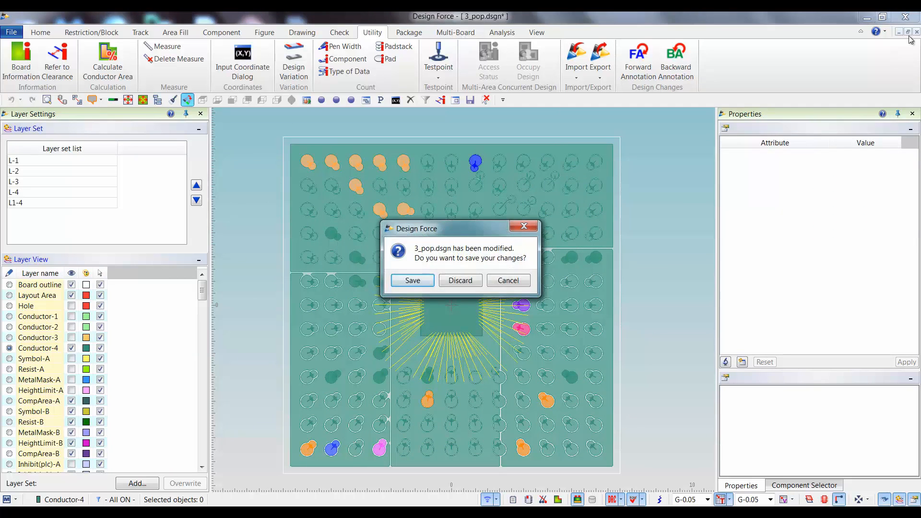
{"action": "left_click", "coordinate": [469, 281]}
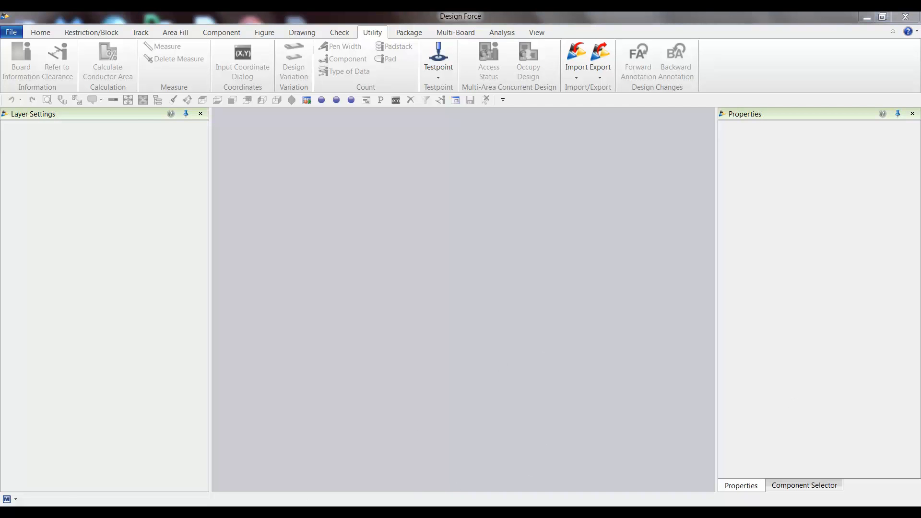
Open PoP_Orig.csv from the PoP folder in Excel and select the pin and net names of M1 and M2 in C146:D147.
{"action": "key", "text": "alt+Tab"}
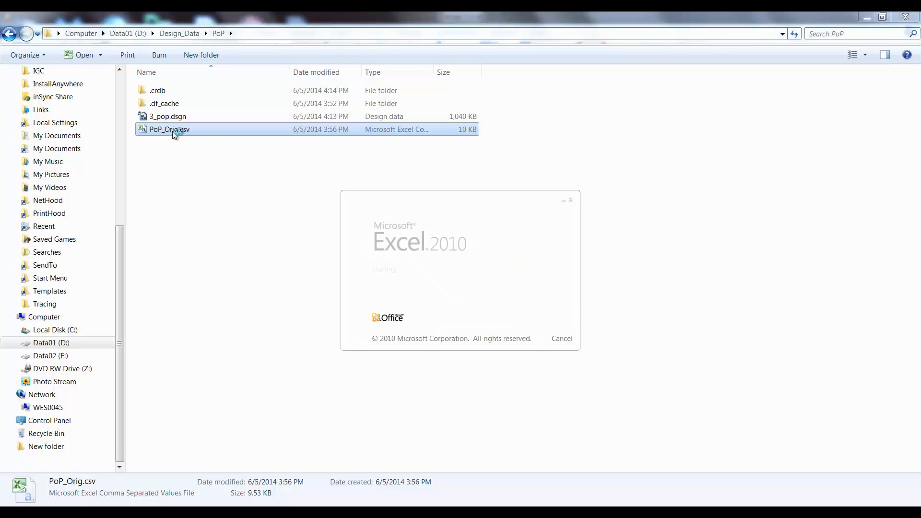
{"action": "scroll", "coordinate": [194, 234], "scroll_direction": "down", "scroll_amount": 20}
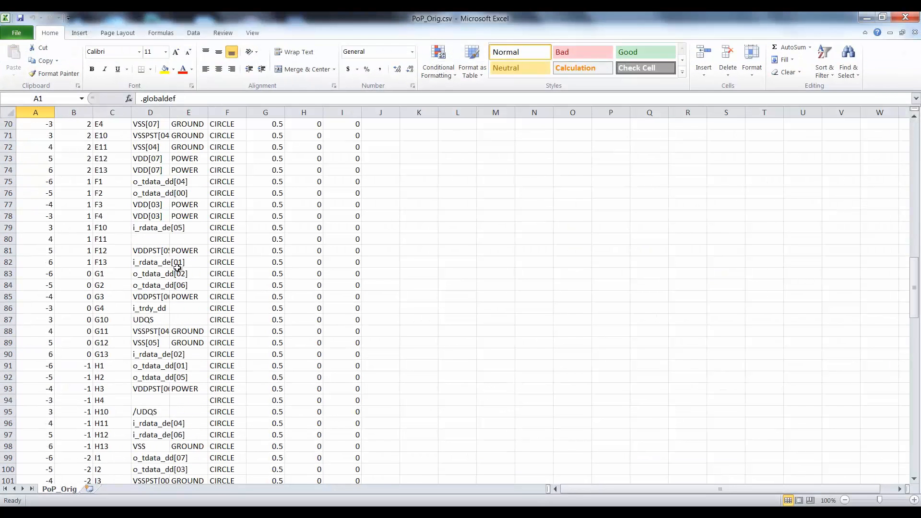
{"action": "scroll", "coordinate": [177, 267], "scroll_direction": "down", "scroll_amount": 9}
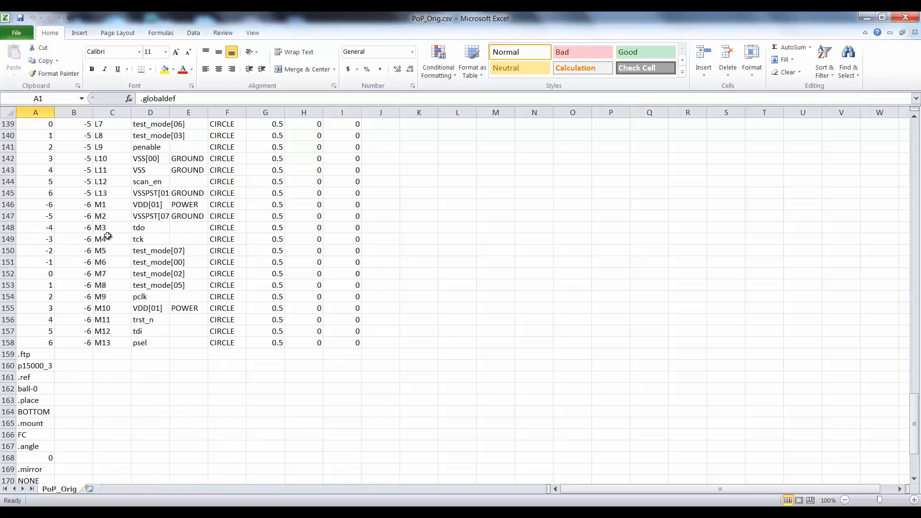
{"action": "left_click_drag", "start_coordinate": [100, 201], "coordinate": [149, 217]}
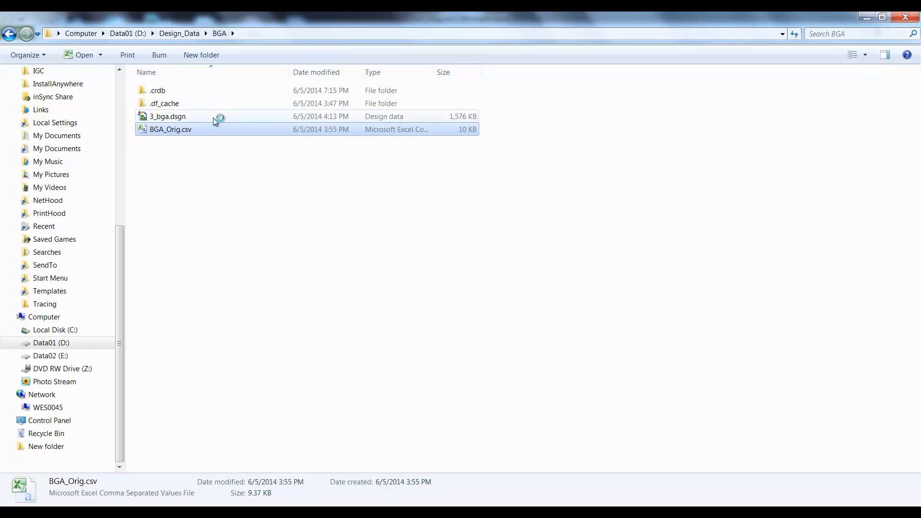
Open BGA_Orig.csv from the BGA folder in Excel and select the pin and net names of M1 and M2 in C146:D147.
{"action": "double_click", "coordinate": [186, 131]}
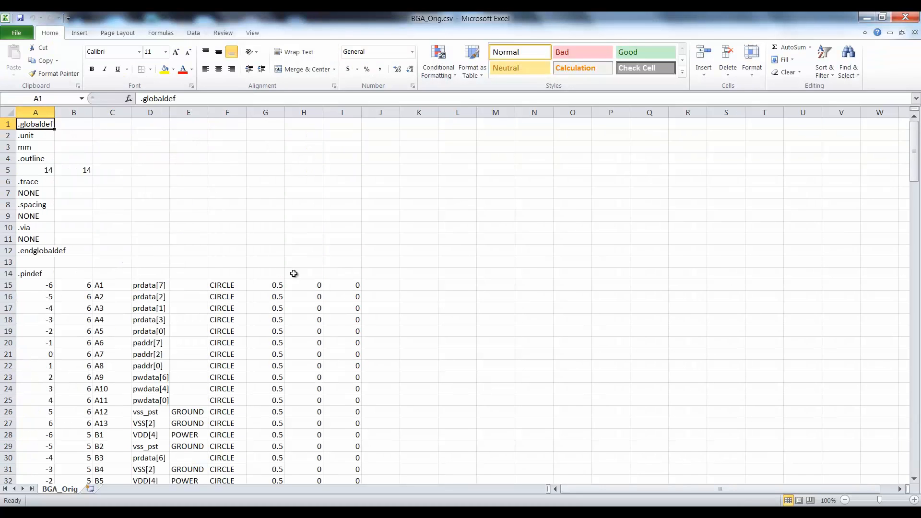
{"action": "scroll", "coordinate": [271, 285], "scroll_direction": "down", "scroll_amount": 20}
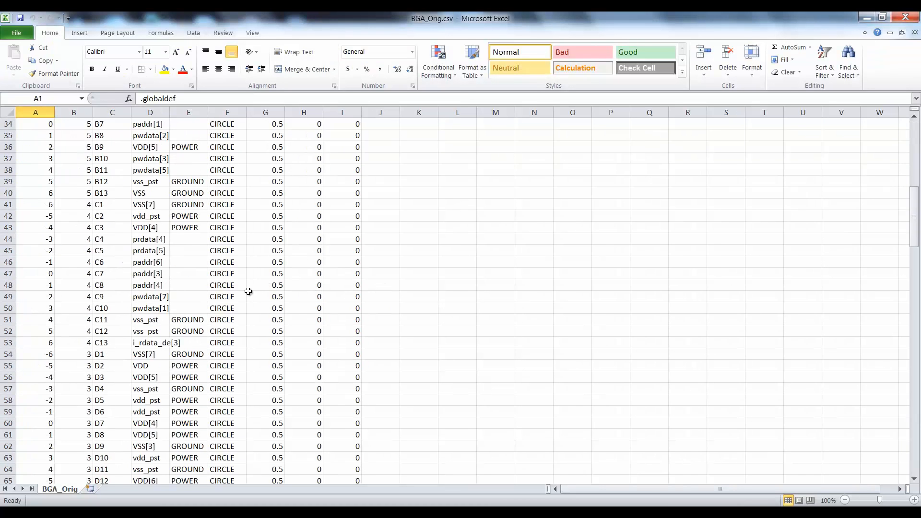
{"action": "scroll", "coordinate": [183, 283], "scroll_direction": "down", "scroll_amount": 7}
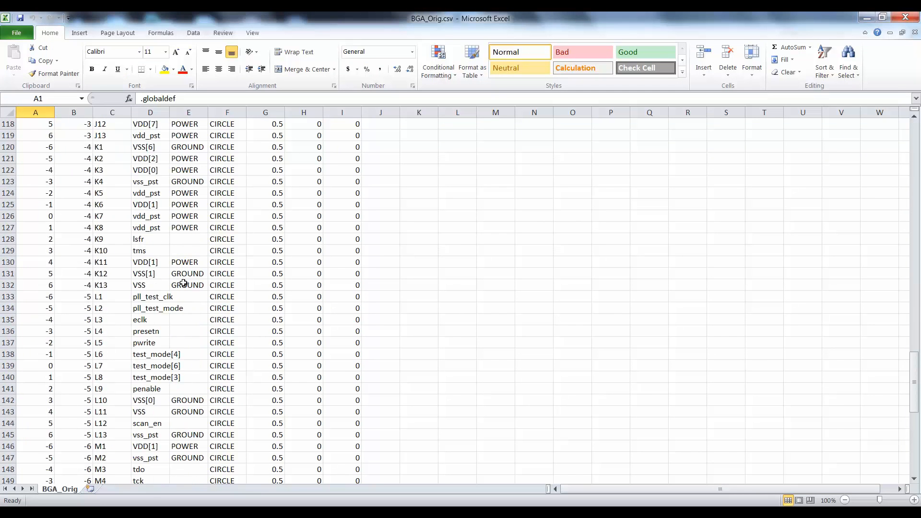
{"action": "left_click_drag", "start_coordinate": [104, 309], "coordinate": [136, 322]}
Compare the selected M1 and M2 net names in the PoP_Orig.csv workbook with those in BGA_Orig.csv.
{"action": "left_click", "coordinate": [574, 512]}
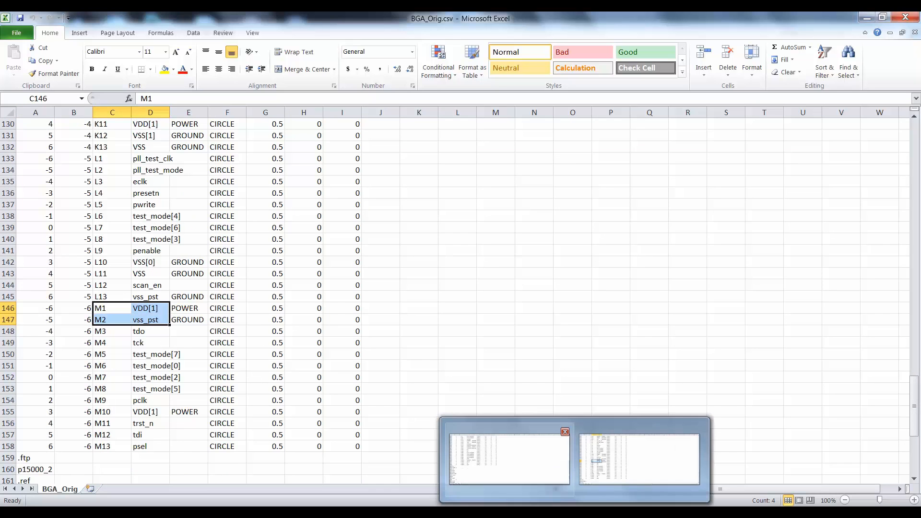
{"action": "left_click", "coordinate": [514, 460]}
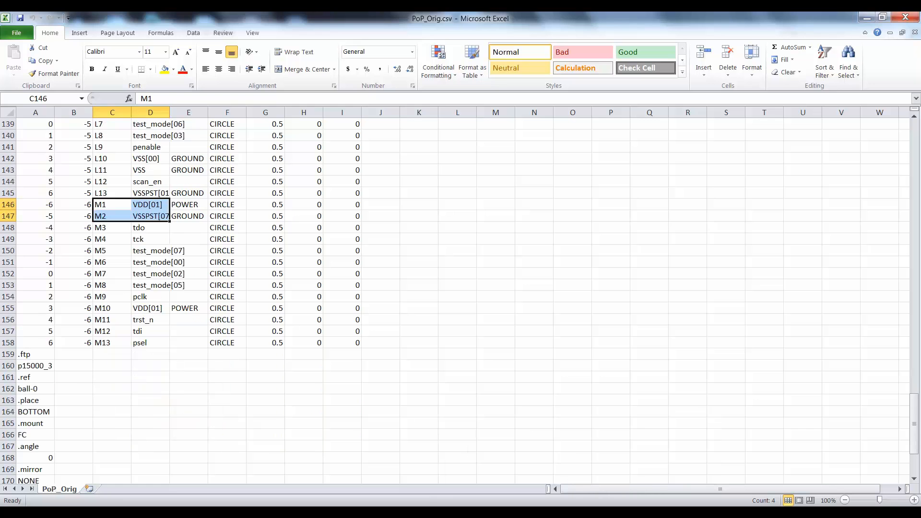
{"action": "key", "text": "alt+Tab"}
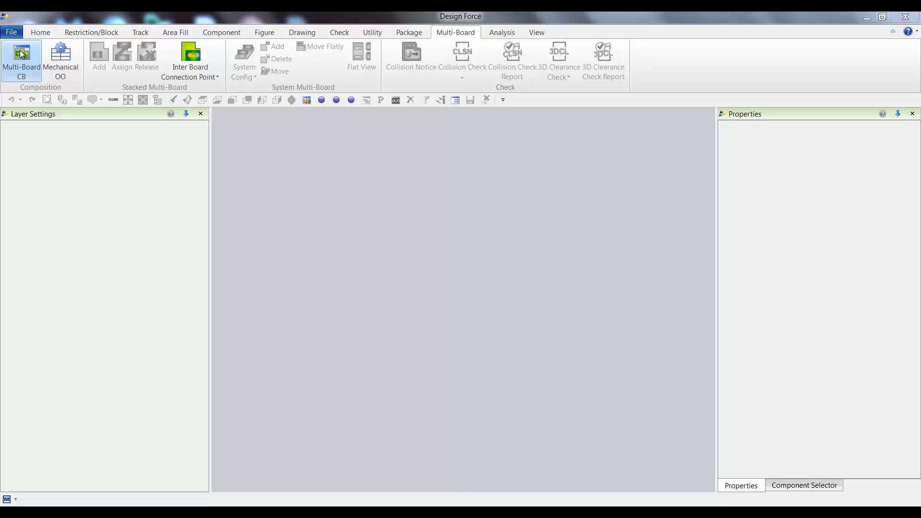
Open the Multi-Board Constraint Browser in Design Force and create a new configuration file.
{"action": "left_click", "coordinate": [22, 55]}
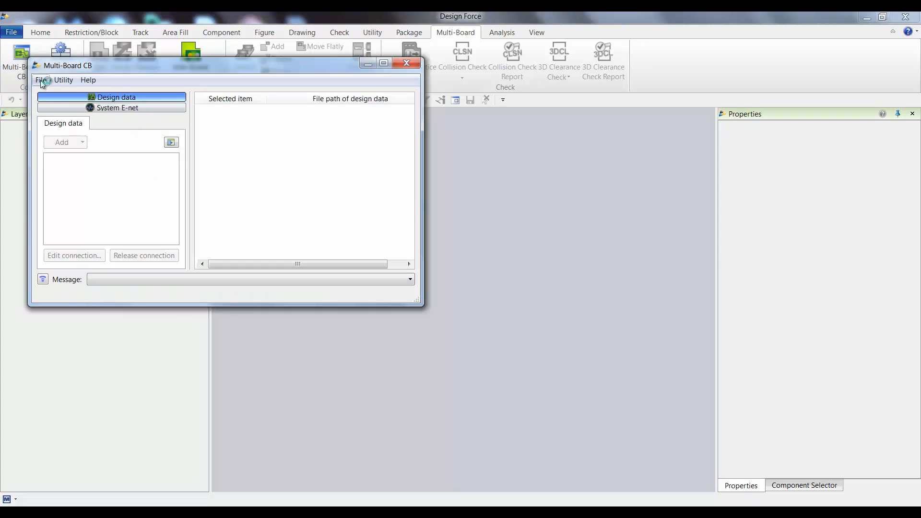
{"action": "left_click", "coordinate": [41, 81]}
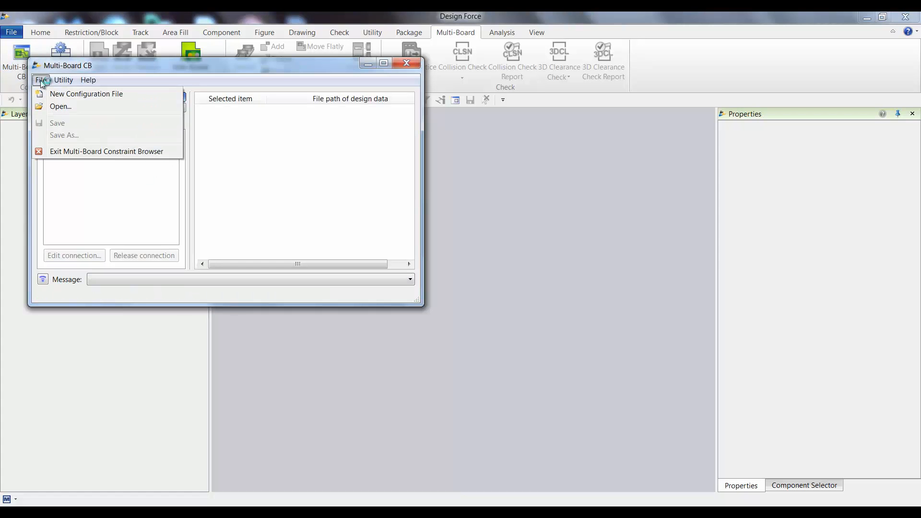
{"action": "left_click", "coordinate": [62, 93]}
Add the design data 3_bga.dsgn from D:\Design_Data\BGA to the multi-board configuration.
{"action": "left_click", "coordinate": [83, 143]}
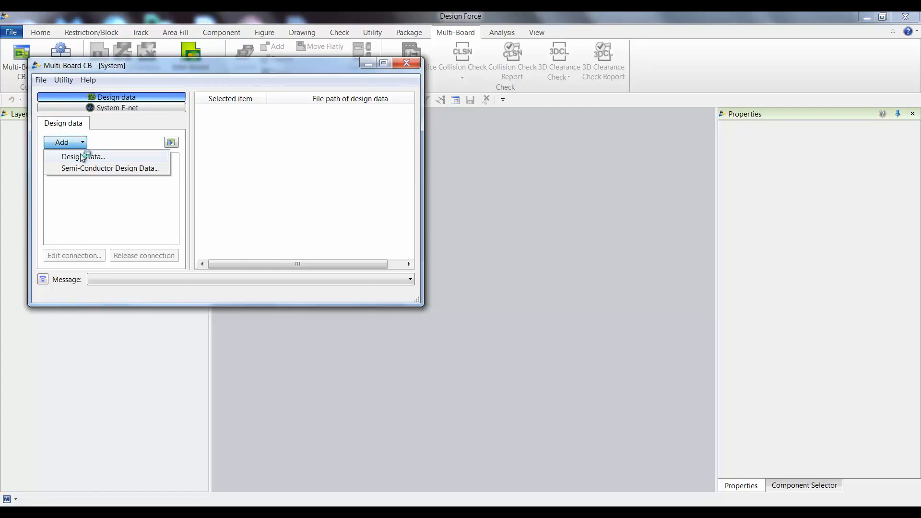
{"action": "left_click", "coordinate": [80, 155]}
{"action": "left_click", "coordinate": [169, 99]}
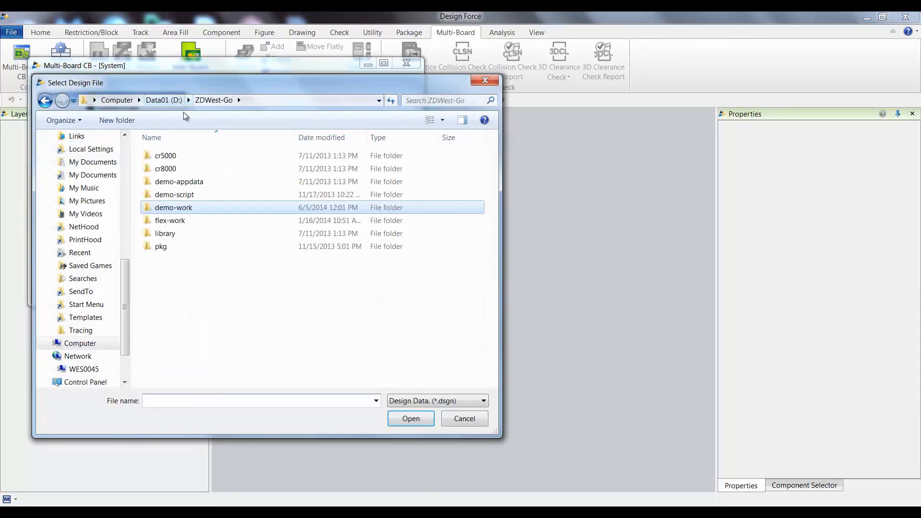
{"action": "left_click", "coordinate": [122, 100]}
{"action": "double_click", "coordinate": [351, 169]}
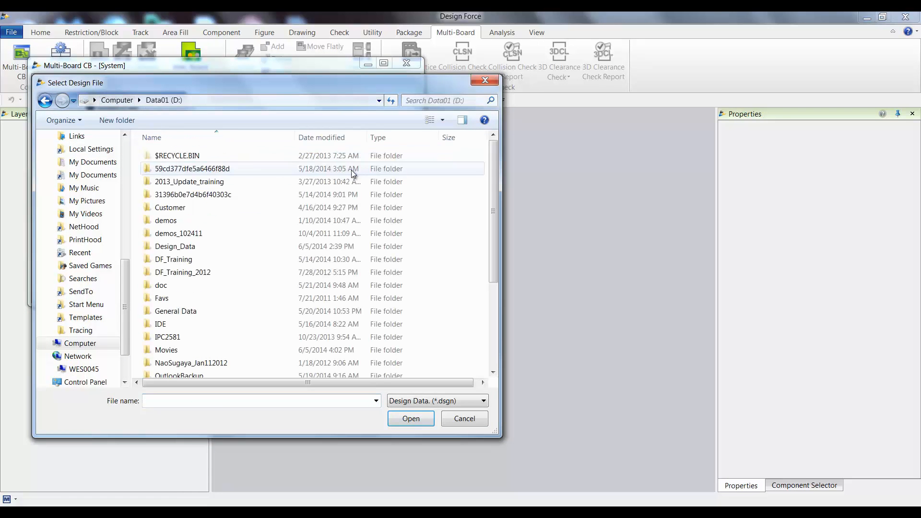
{"action": "double_click", "coordinate": [184, 248]}
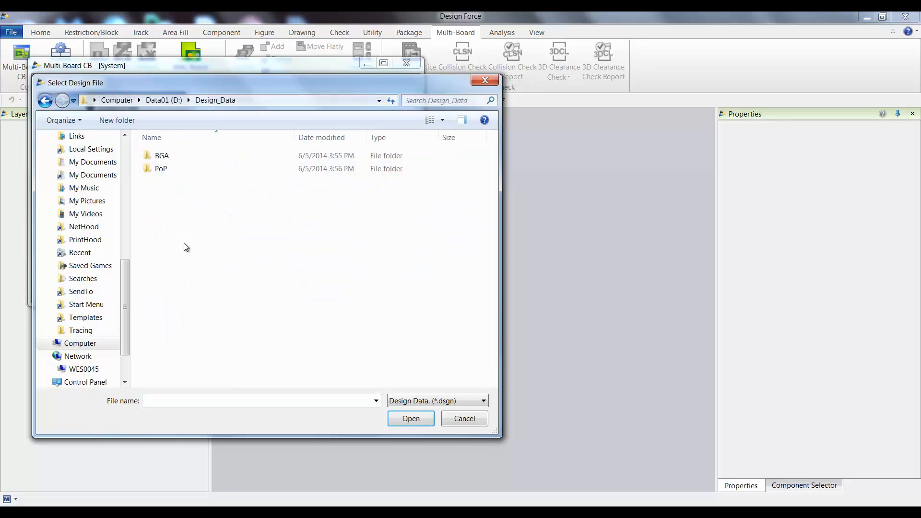
{"action": "double_click", "coordinate": [163, 156]}
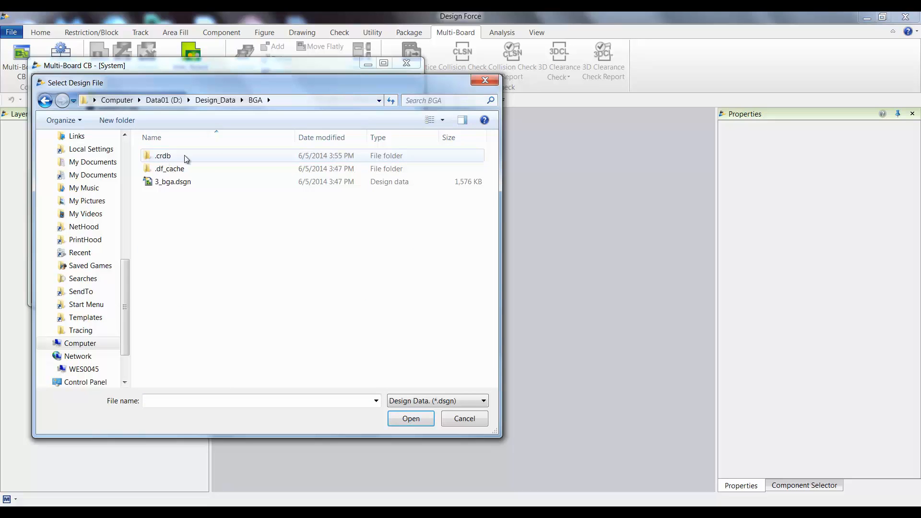
{"action": "double_click", "coordinate": [182, 181]}
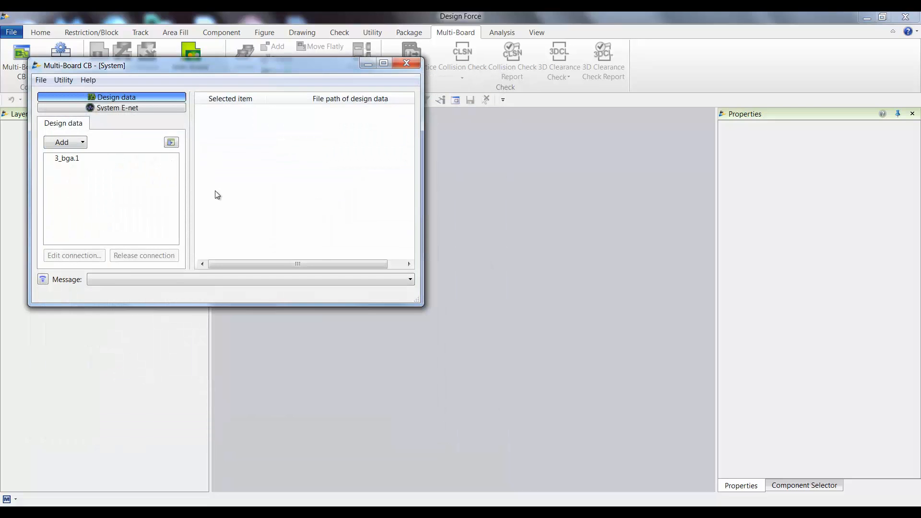
Add the design data 3_pop.dsgn from the PoP folder under Design_Data to the multi-board configuration.
{"action": "left_click", "coordinate": [79, 143]}
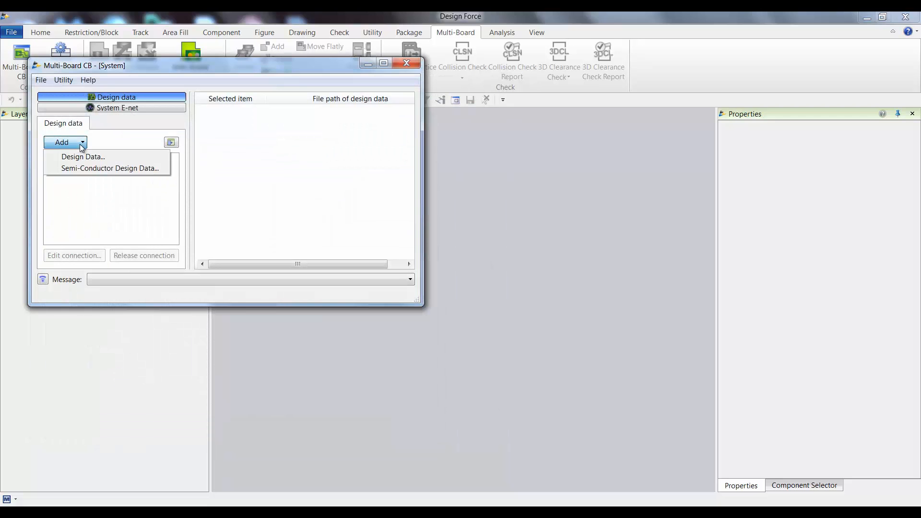
{"action": "left_click", "coordinate": [82, 156]}
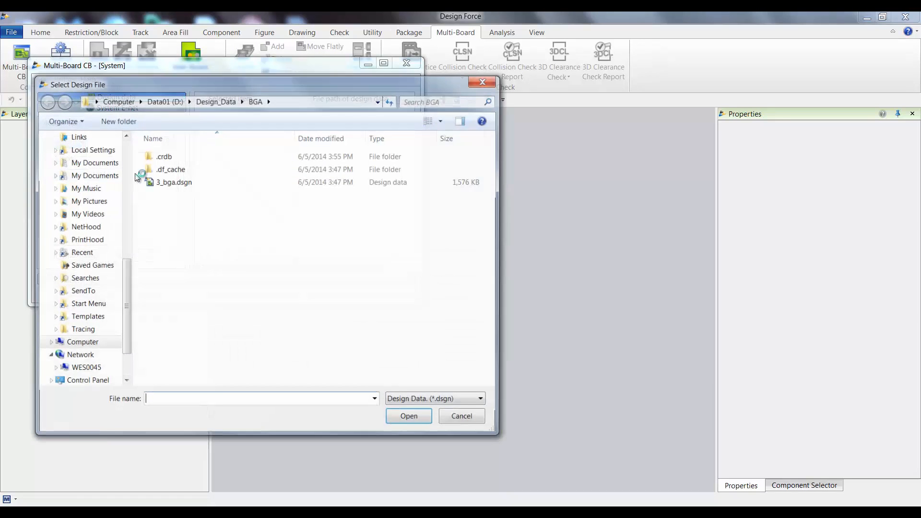
{"action": "left_click", "coordinate": [225, 99]}
{"action": "double_click", "coordinate": [164, 168]}
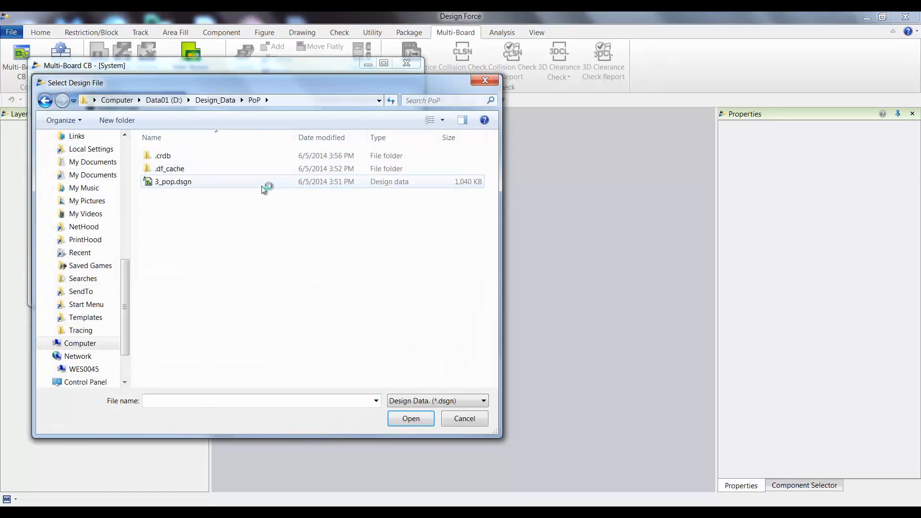
{"action": "double_click", "coordinate": [173, 182]}
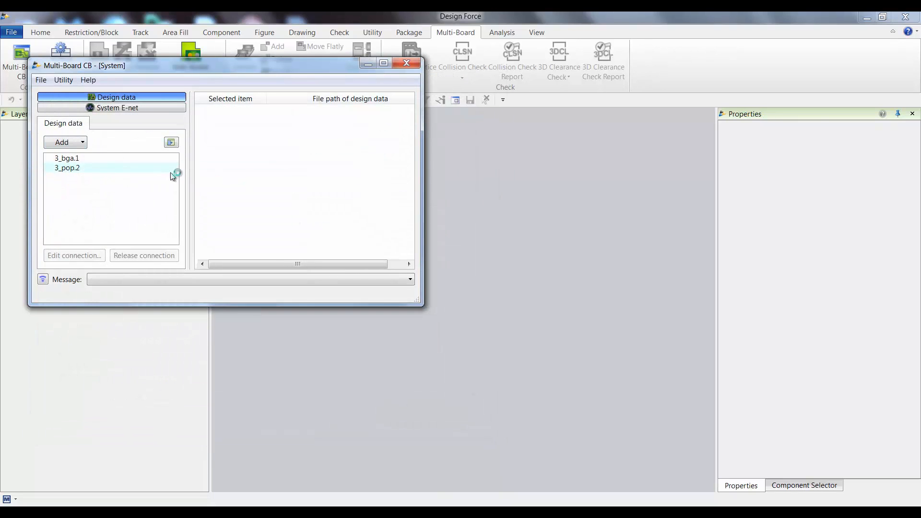
Select both 3_bga.1 and 3_pop.2 in the multi-board configuration and open their designs.
{"action": "left_click", "coordinate": [73, 160]}
{"action": "left_click", "coordinate": [74, 166], "text": "shift"}
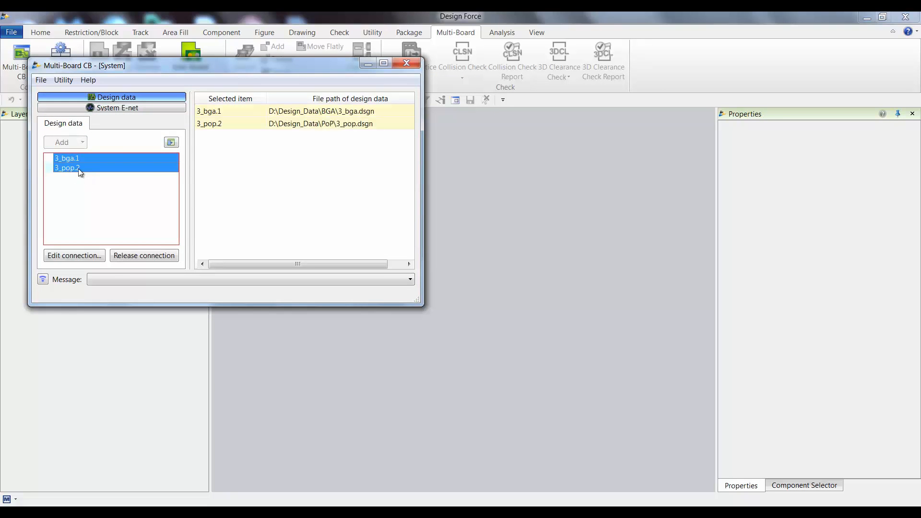
{"action": "right_click", "coordinate": [79, 165]}
{"action": "left_click", "coordinate": [106, 174]}
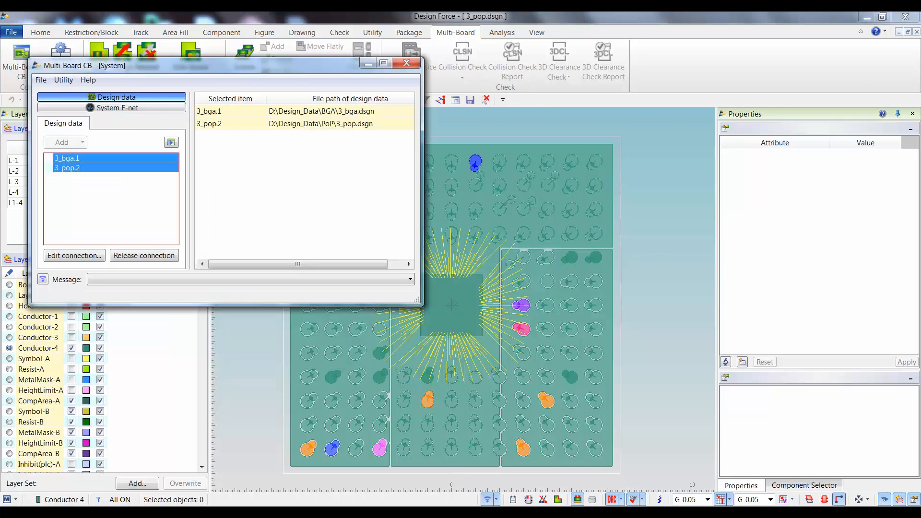
Edit the connection between 3_bga.1 and 3_pop.2, choosing ball-0 on both sides and enabling Create Hierarchy with 3_bga.1 as parent.
{"action": "left_click", "coordinate": [79, 256]}
{"action": "left_click", "coordinate": [120, 230]}
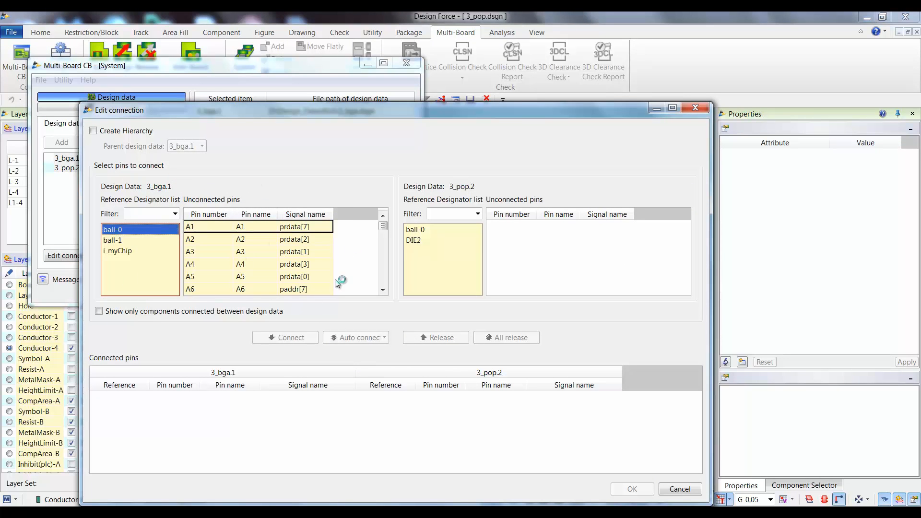
{"action": "left_click", "coordinate": [427, 231]}
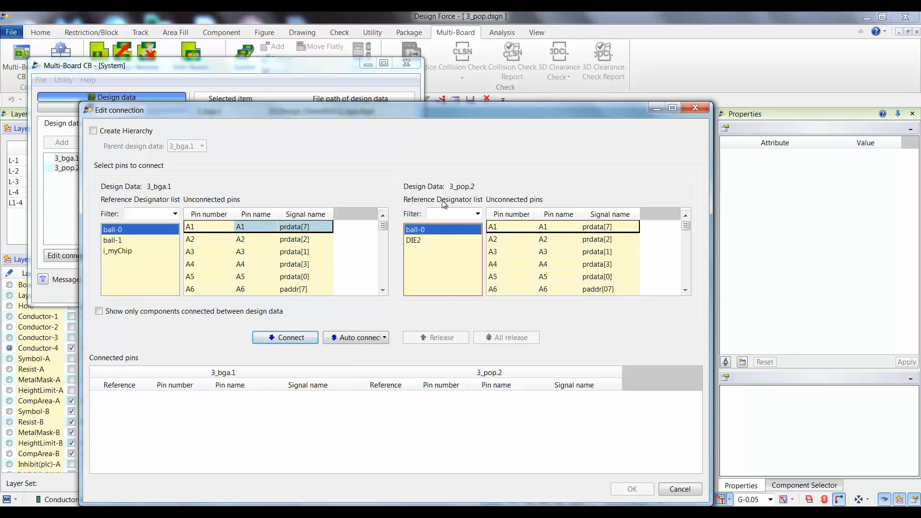
{"action": "left_click", "coordinate": [94, 131]}
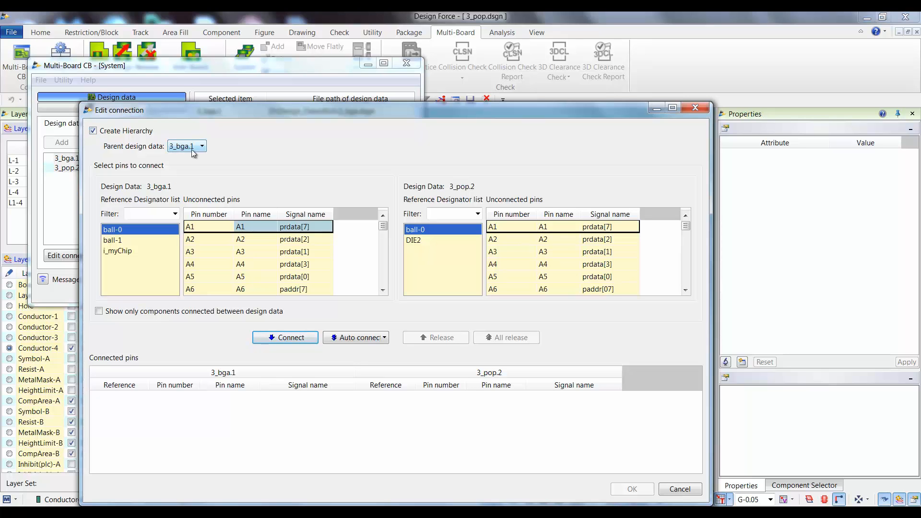
Auto-connect the ball-0 pins of 3_bga.1 and 3_pop.2, accept the connections, and expand 3_bga.1 in the design data tree.
{"action": "left_click", "coordinate": [360, 337]}
{"action": "left_click", "coordinate": [365, 350]}
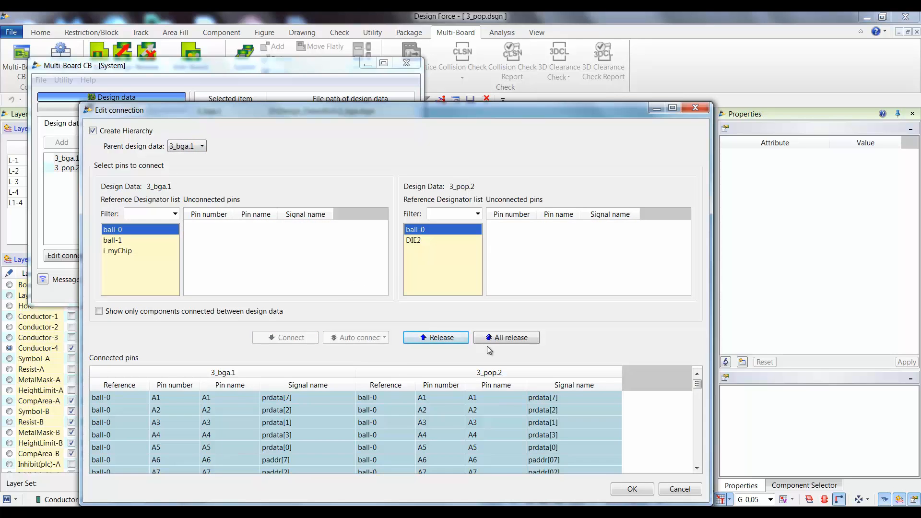
{"action": "left_click", "coordinate": [634, 489]}
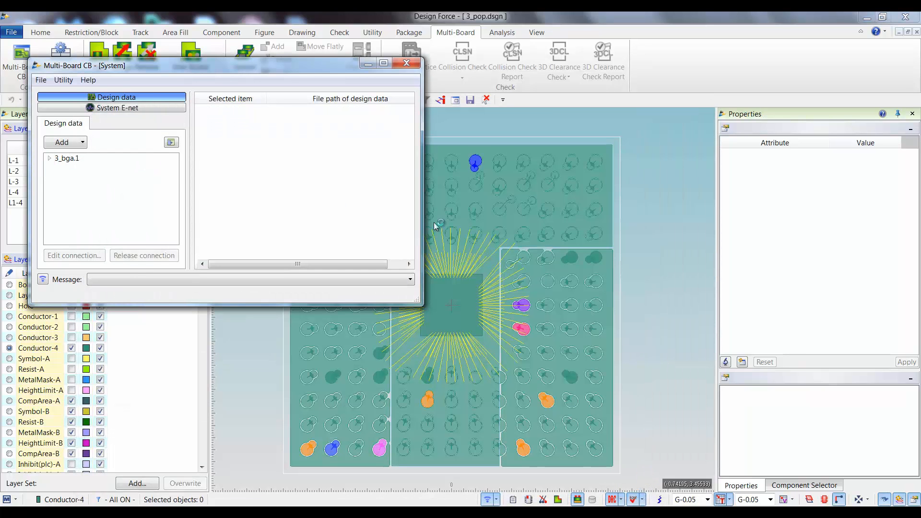
{"action": "left_click", "coordinate": [50, 158]}
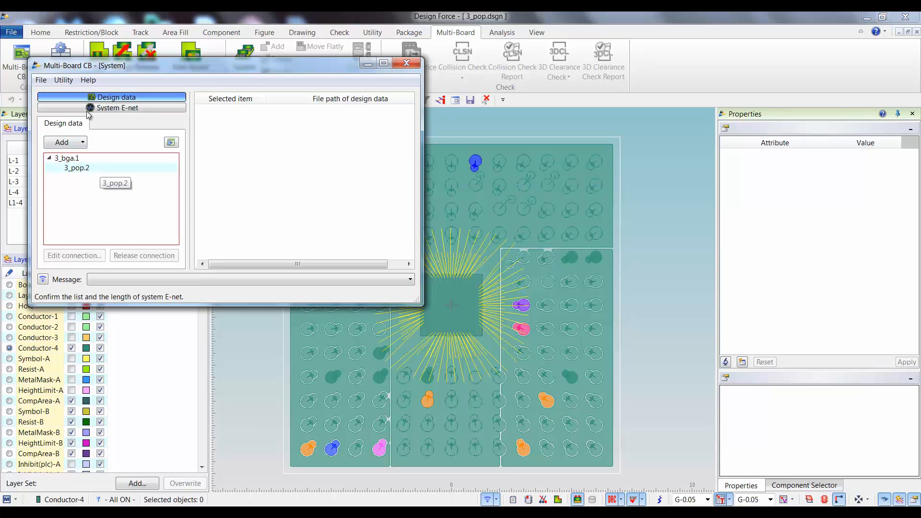
Save the multi-board configuration as 3_bga in D:\Design_Data\BGA.
{"action": "left_click", "coordinate": [41, 80]}
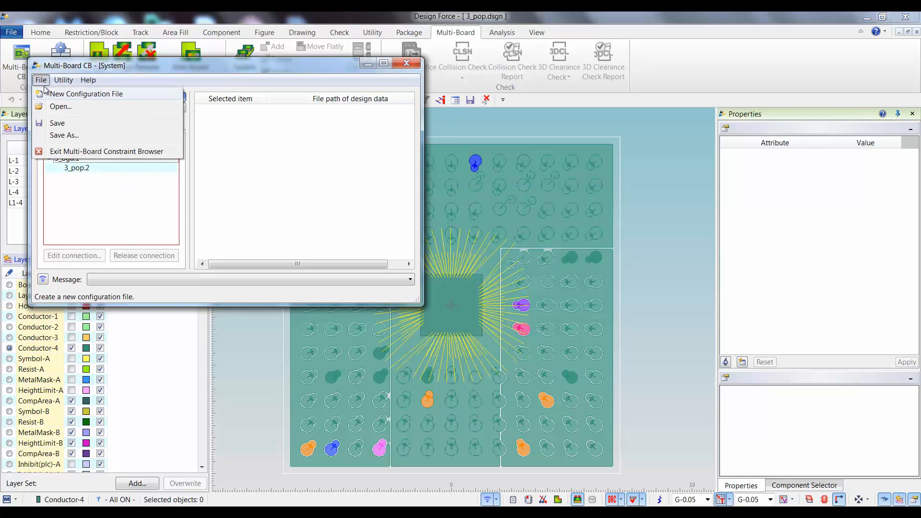
{"action": "left_click", "coordinate": [62, 135]}
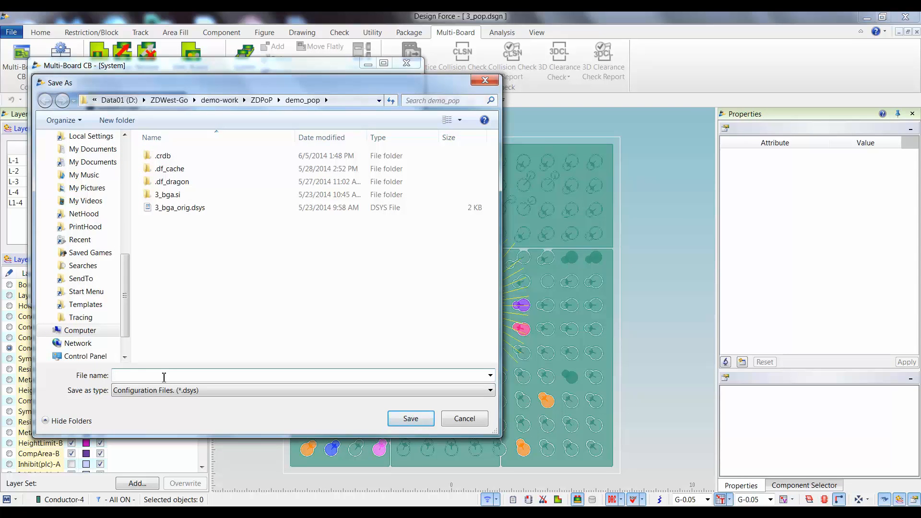
{"action": "left_click", "coordinate": [169, 100]}
{"action": "left_click", "coordinate": [132, 99]}
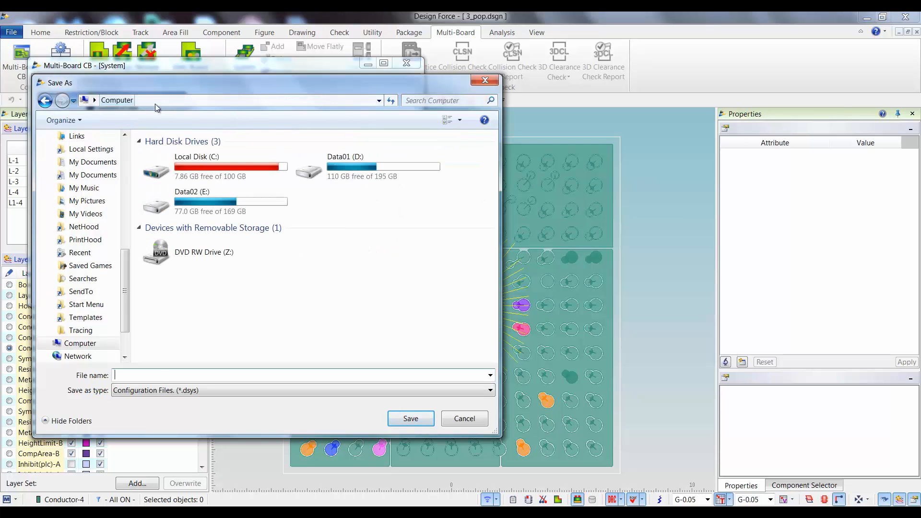
{"action": "double_click", "coordinate": [309, 168]}
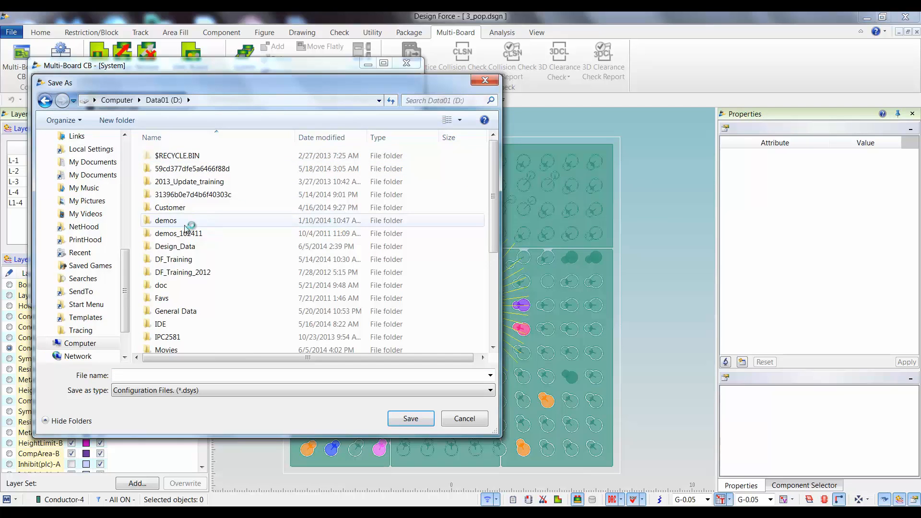
{"action": "double_click", "coordinate": [182, 247]}
{"action": "double_click", "coordinate": [167, 156]}
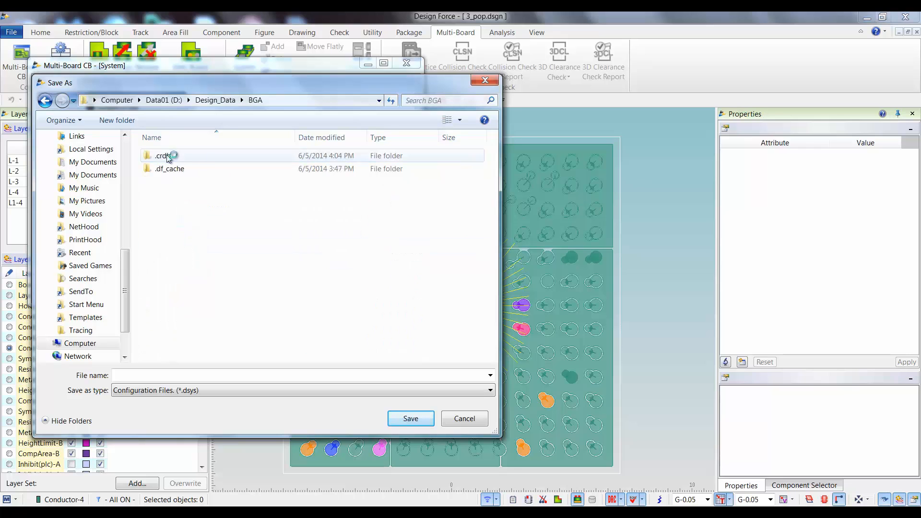
{"action": "left_click", "coordinate": [164, 375]}
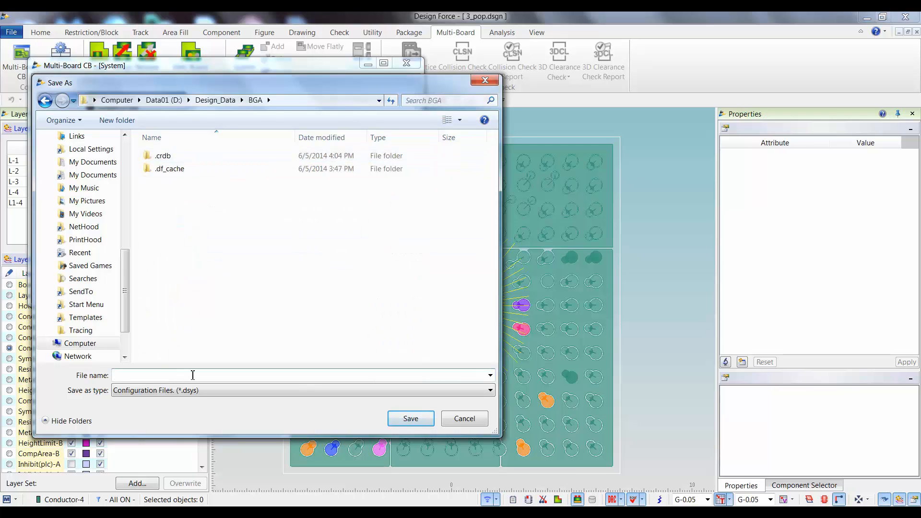
{"action": "type", "text": "3"}
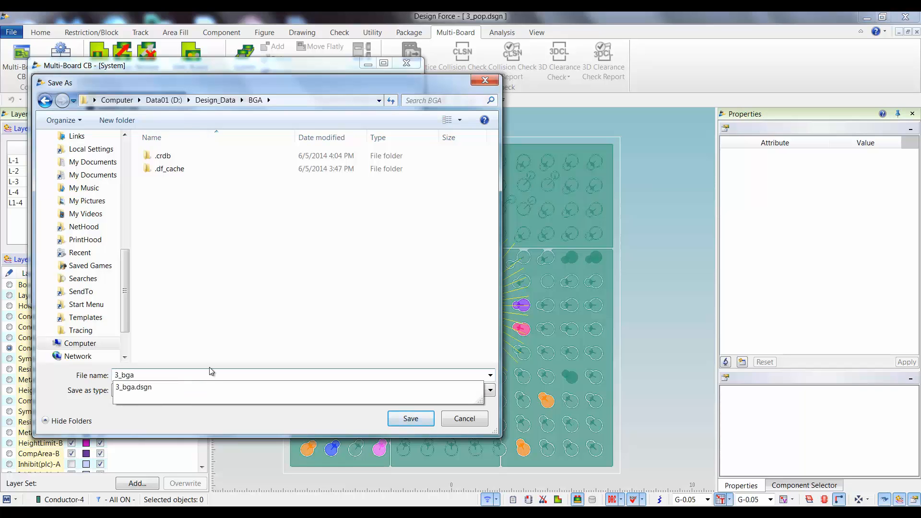
{"action": "type", "text": "_bga"}
{"action": "left_click", "coordinate": [410, 419]}
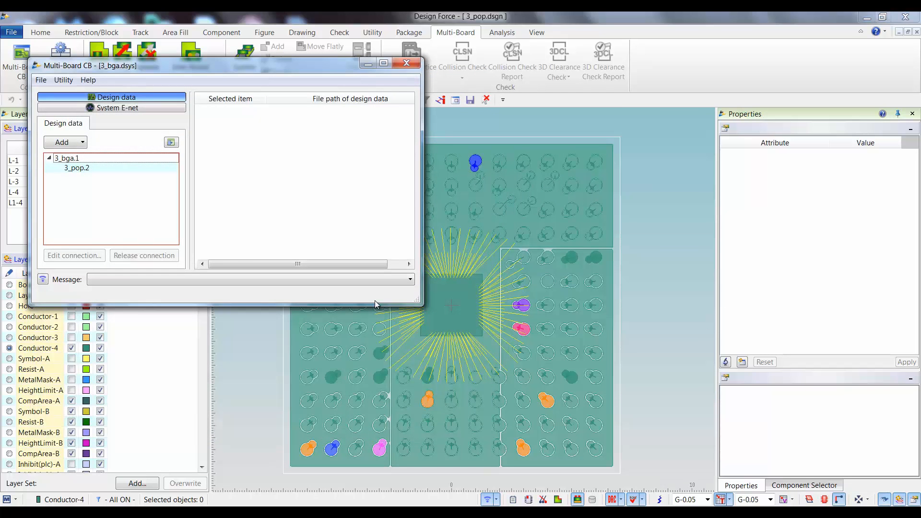
Exit the Multi-Board Constraint Browser and close the 3_pop.dsgn design.
{"action": "left_click", "coordinate": [41, 80]}
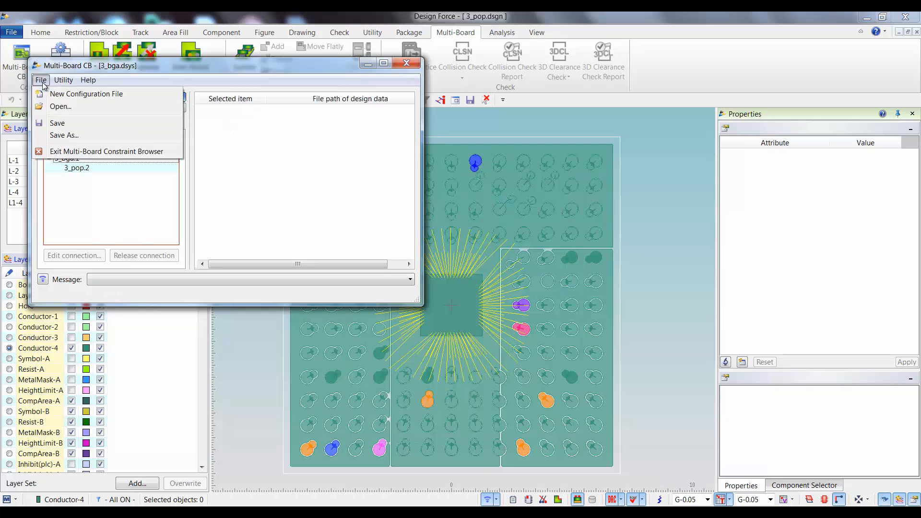
{"action": "left_click", "coordinate": [64, 152]}
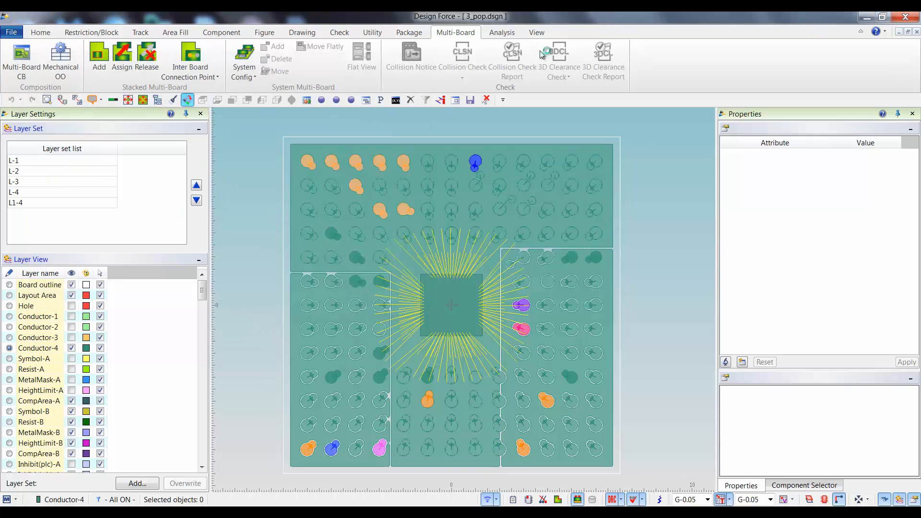
{"action": "left_click", "coordinate": [916, 31]}
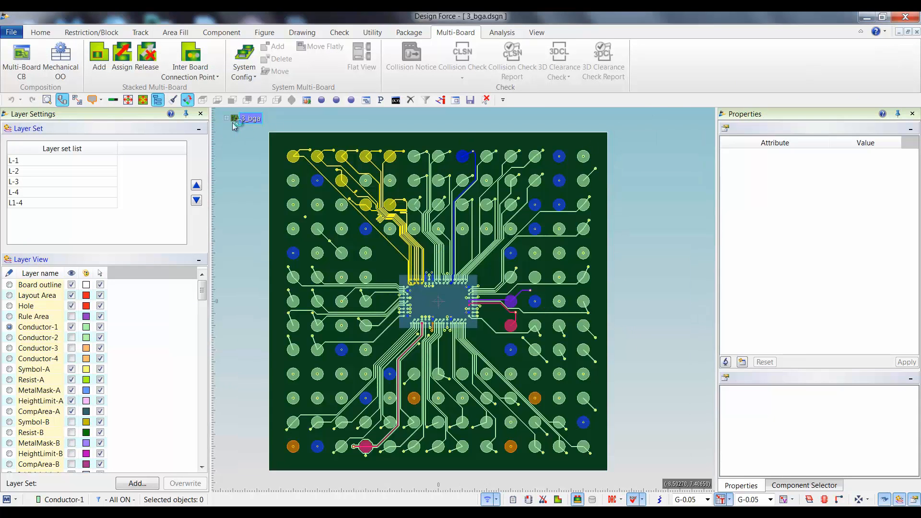
Display 3_pop.2 stacked on 3_bga in an angled 3D view, toggling the PoP off and on again to compare.
{"action": "left_click", "coordinate": [227, 118]}
{"action": "left_click", "coordinate": [261, 132]}
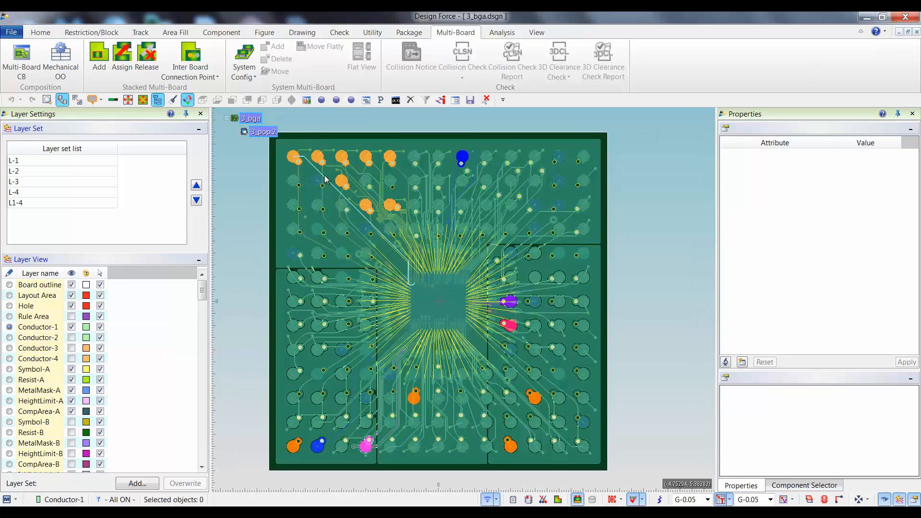
{"action": "key", "text": "3"}
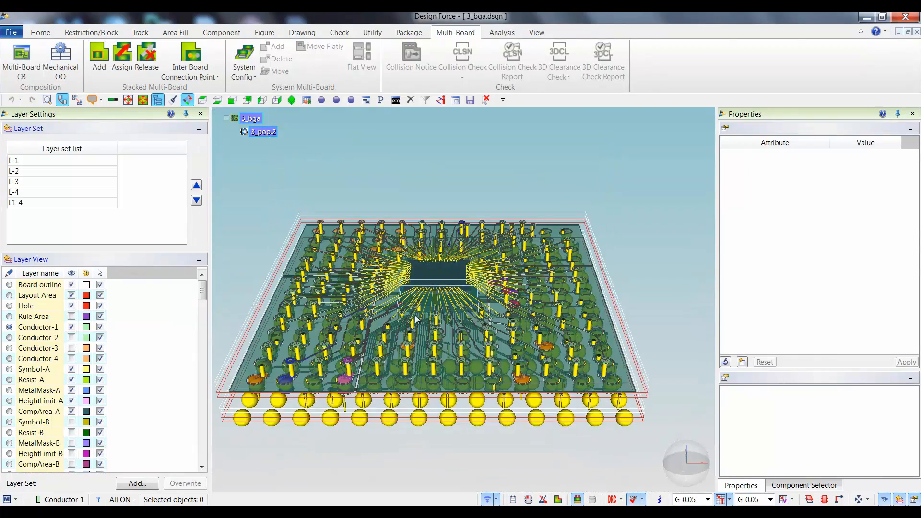
{"action": "left_click_drag", "start_coordinate": [669, 447], "coordinate": [683, 448]}
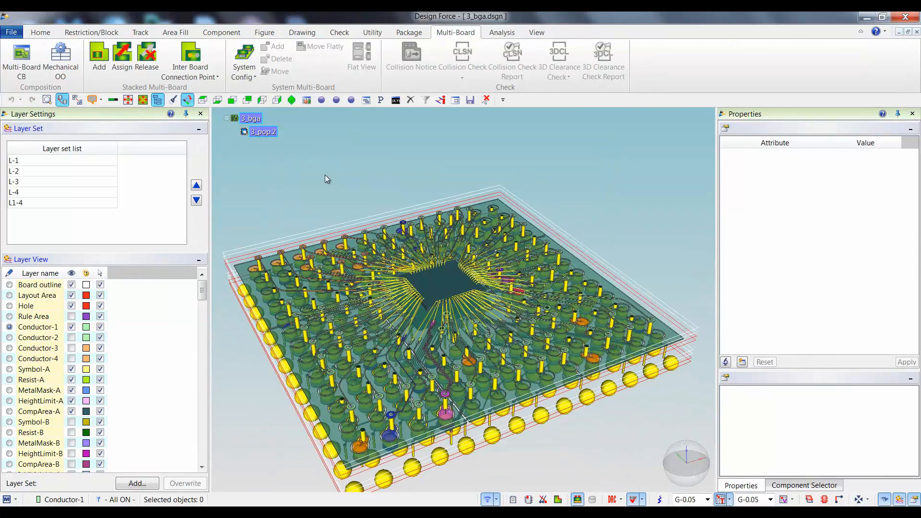
{"action": "left_click", "coordinate": [261, 133]}
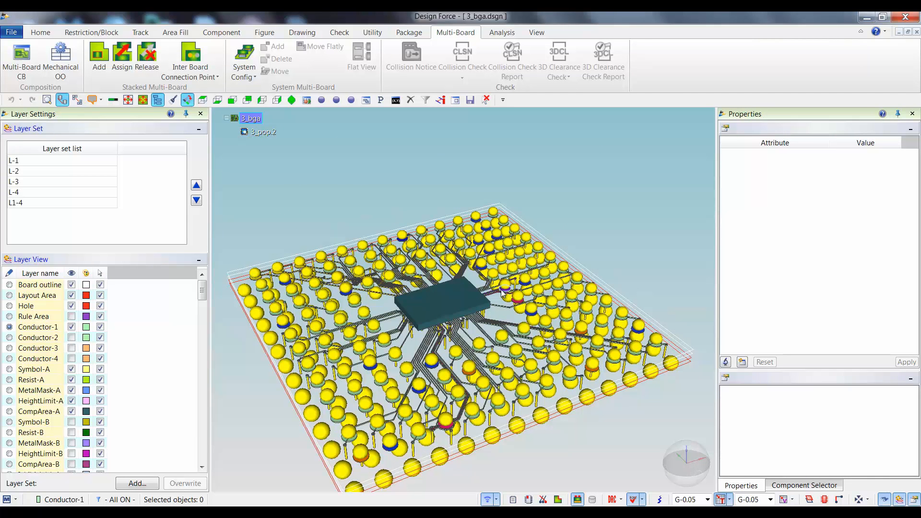
{"action": "left_click", "coordinate": [269, 134]}
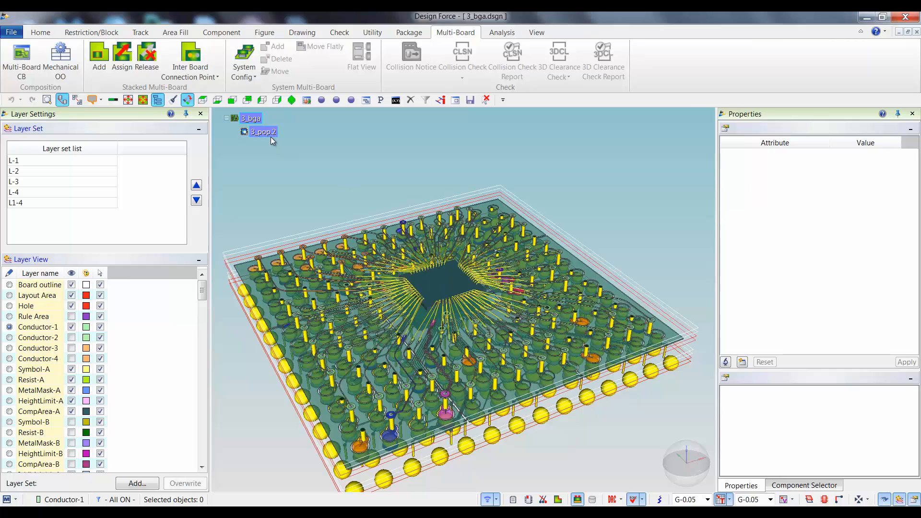
Examine how the PoP and BGA balls line up near the package corner in both the 2D and 3D views.
{"action": "scroll", "coordinate": [519, 393], "scroll_direction": "up", "scroll_amount": 3}
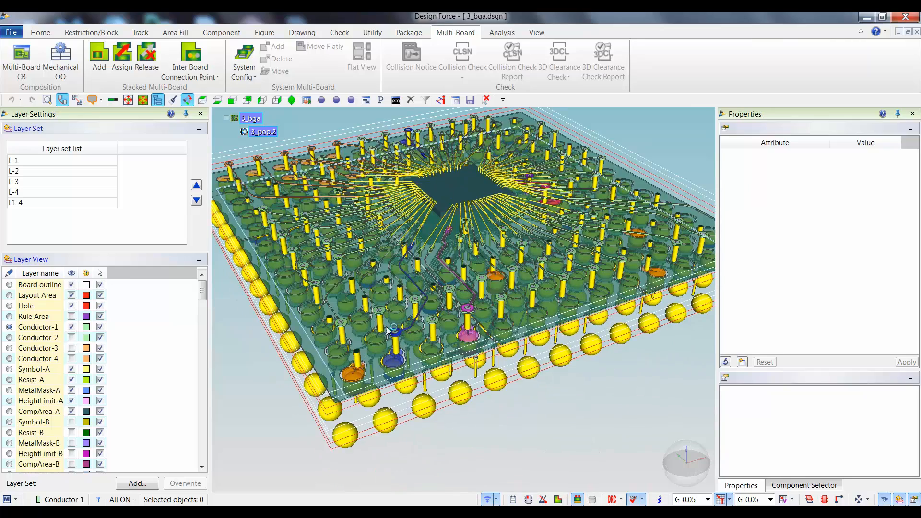
{"action": "key", "text": "F3"}
{"action": "scroll", "coordinate": [425, 376], "scroll_direction": "down", "scroll_amount": 1}
{"action": "middle_click_drag", "start_coordinate": [445, 331], "coordinate": [397, 404]}
{"action": "scroll", "coordinate": [398, 404], "scroll_direction": "down", "scroll_amount": 1}
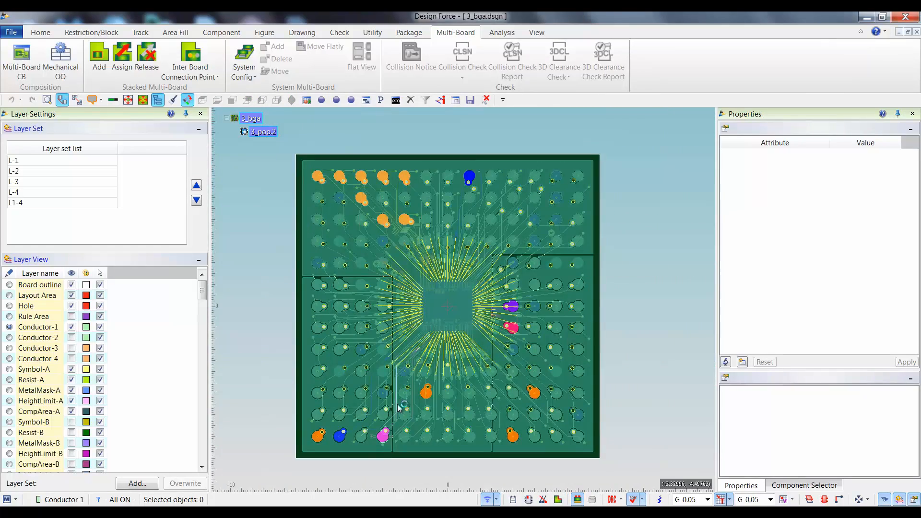
{"action": "key", "text": "F3"}
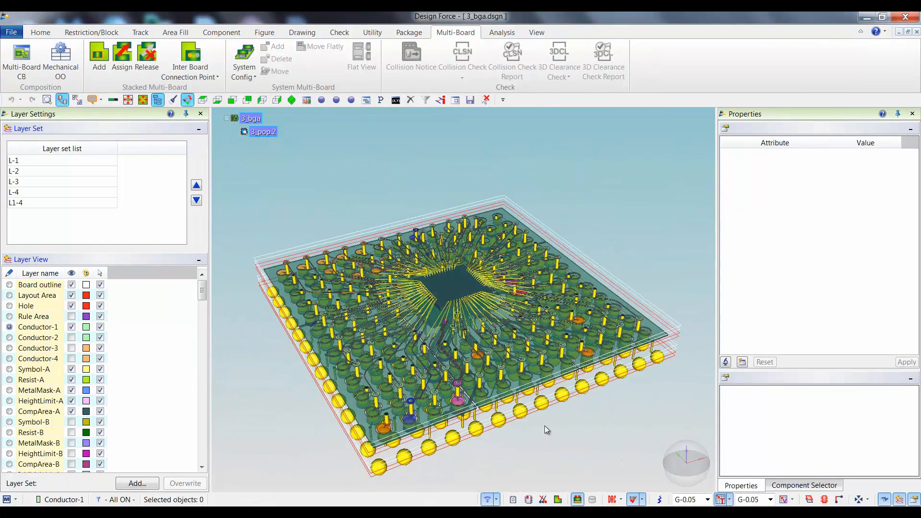
{"action": "scroll", "coordinate": [499, 369], "scroll_direction": "up", "scroll_amount": 3}
{"action": "middle_click_drag", "start_coordinate": [455, 366], "coordinate": [548, 344]}
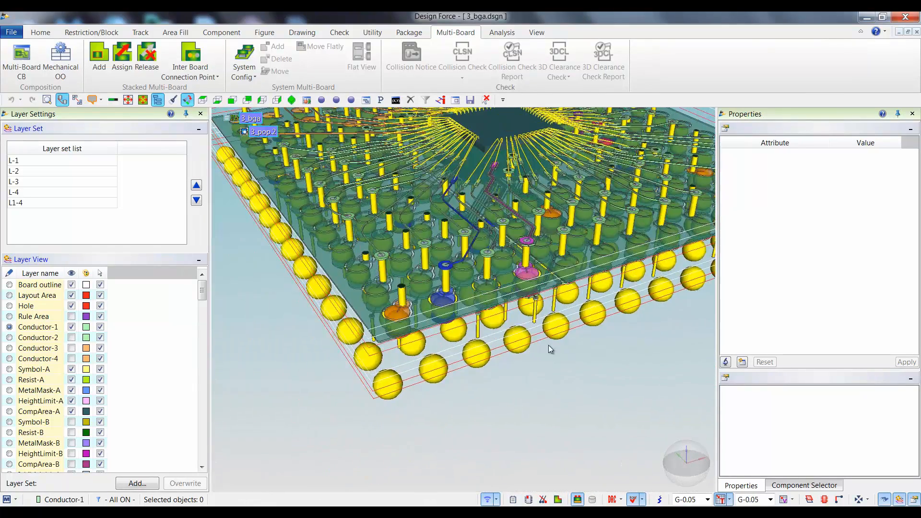
{"action": "left_click_drag", "start_coordinate": [693, 473], "coordinate": [693, 447]}
{"action": "middle_click_drag", "start_coordinate": [471, 402], "coordinate": [489, 430]}
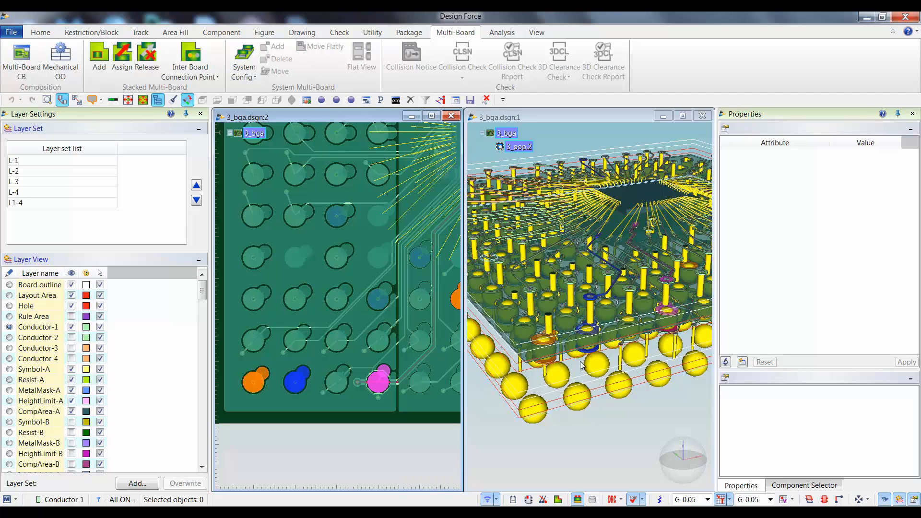
Try to swap the nets of the blue and the neighbouring orange BGA corner pads of ball-0, with Swap destination set to OFF.
{"action": "scroll", "coordinate": [582, 364], "scroll_direction": "up", "scroll_amount": 3}
{"action": "middle_click_drag", "start_coordinate": [580, 362], "coordinate": [602, 359]}
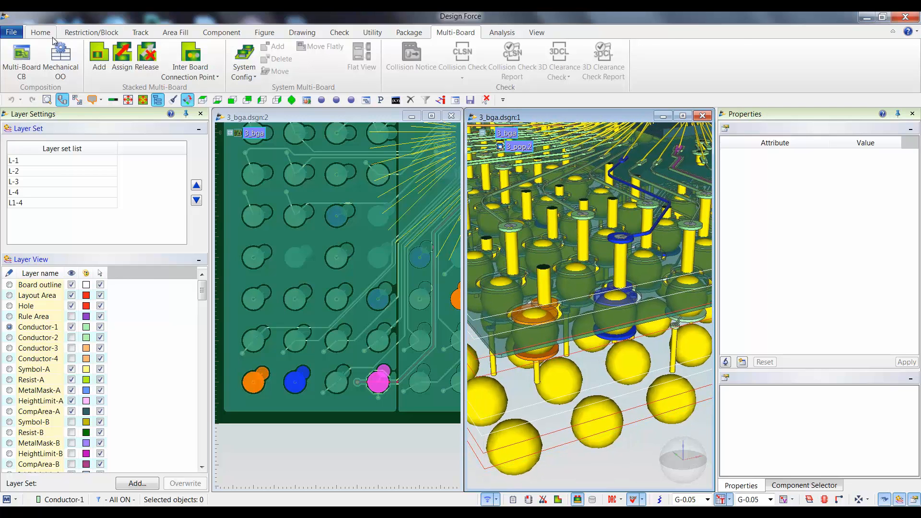
{"action": "left_click", "coordinate": [139, 34]}
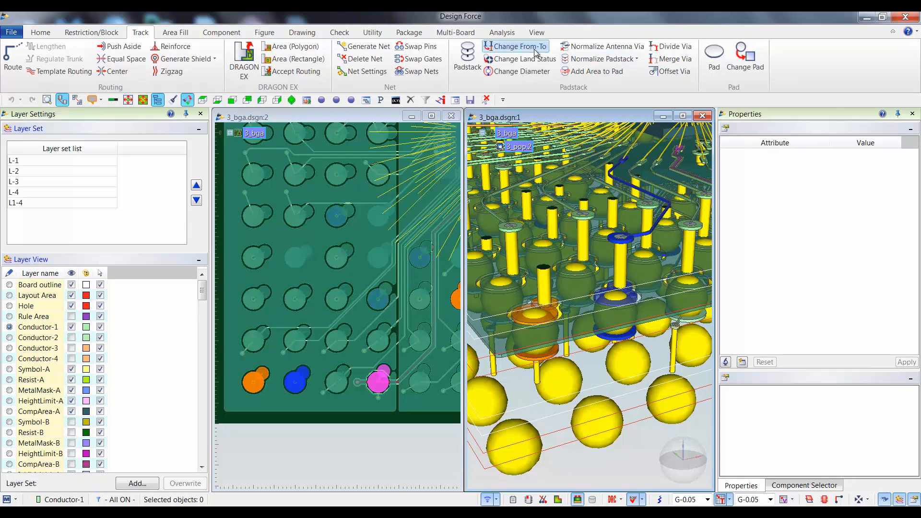
{"action": "left_click", "coordinate": [416, 71]}
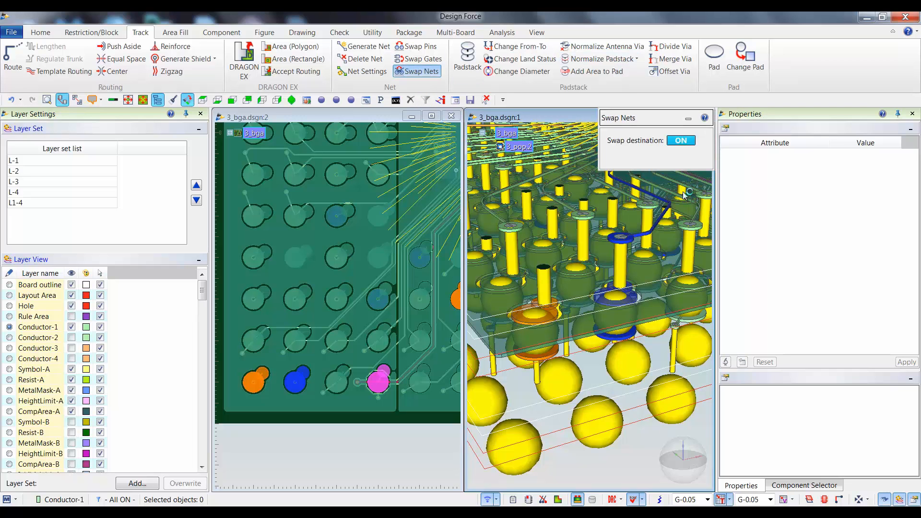
{"action": "left_click", "coordinate": [681, 140]}
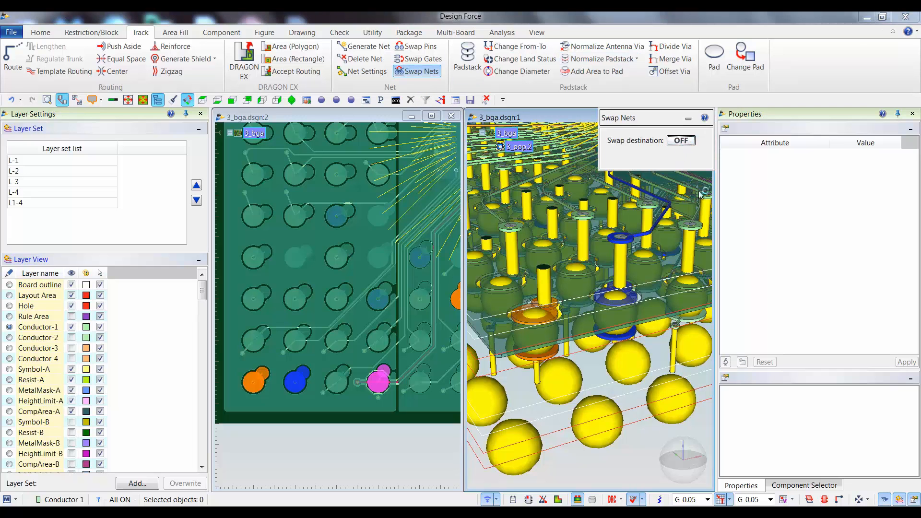
{"action": "left_click", "coordinate": [622, 335]}
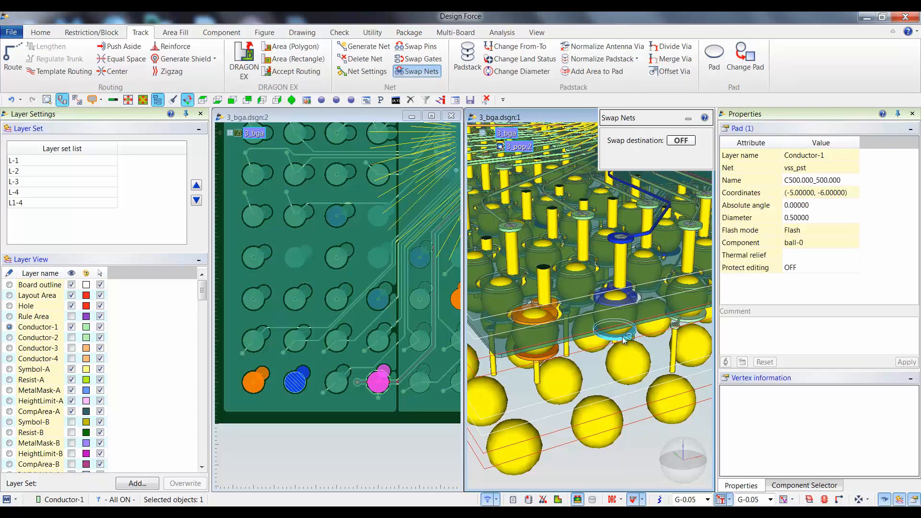
{"action": "left_click", "coordinate": [550, 352]}
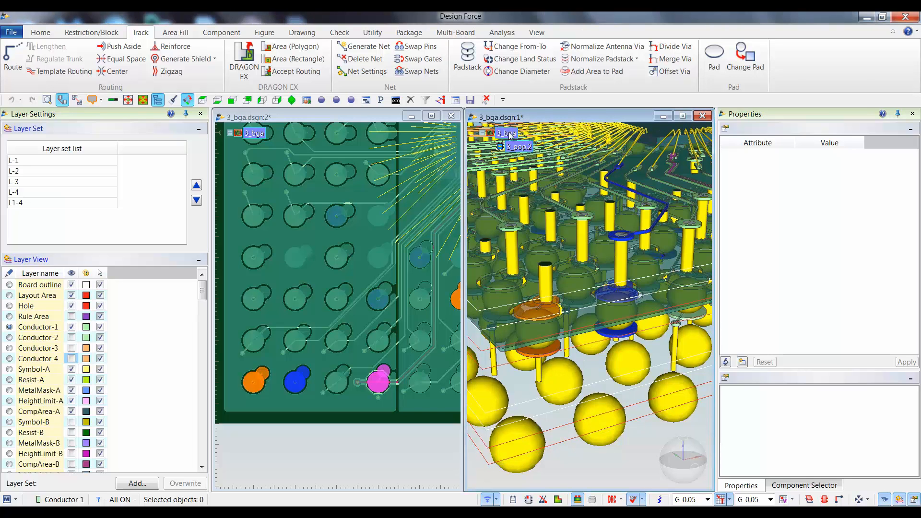
Check the net properties of the orange and the neighbouring blue BGA corner pads on Conductor-1.
{"action": "left_click", "coordinate": [542, 357]}
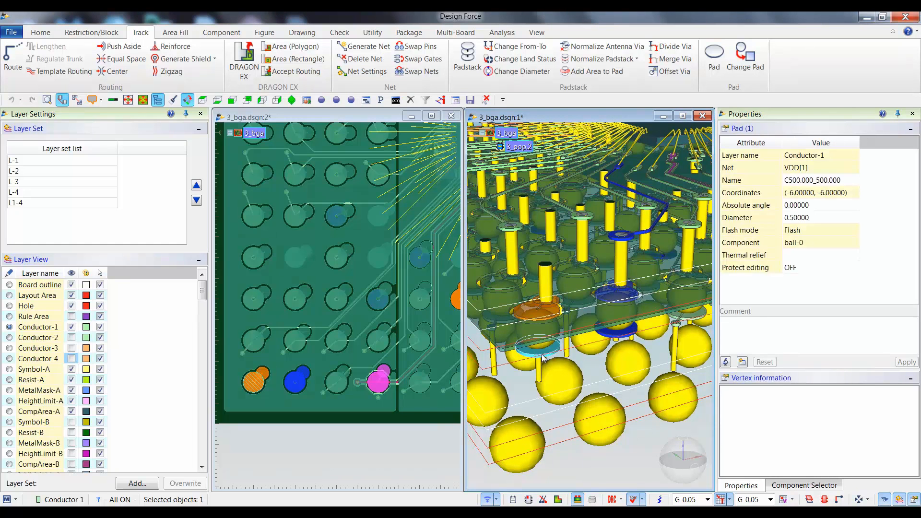
{"action": "left_click", "coordinate": [623, 330]}
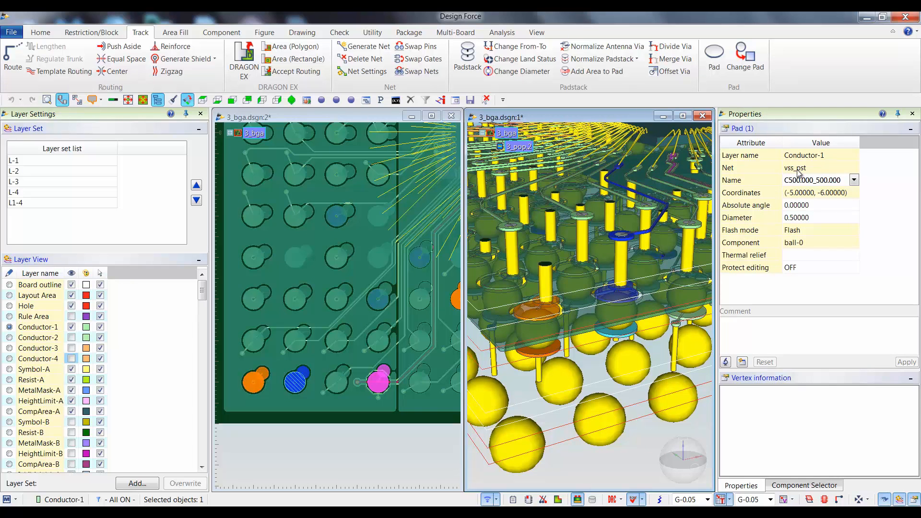
Show the Conductor-2, Conductor-3 and Conductor-4 layers of 3_bga in the 3D view.
{"action": "left_click", "coordinate": [71, 357]}
{"action": "left_click", "coordinate": [71, 348]}
{"action": "left_click", "coordinate": [71, 337]}
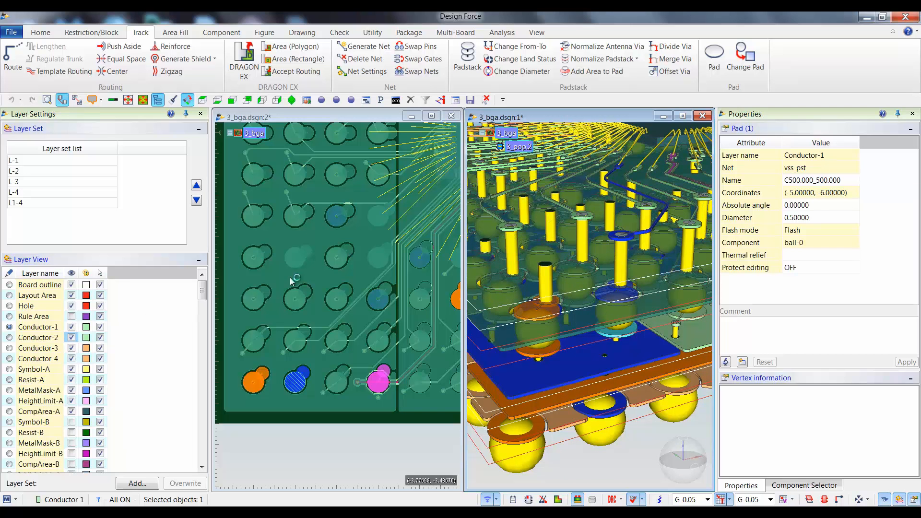
Hide Conductor-1 through Conductor-4 of 3_bga and make Symbol-A the active layer.
{"action": "left_click", "coordinate": [71, 326]}
{"action": "left_click", "coordinate": [72, 337]}
{"action": "left_click", "coordinate": [72, 347]}
{"action": "left_click", "coordinate": [72, 358]}
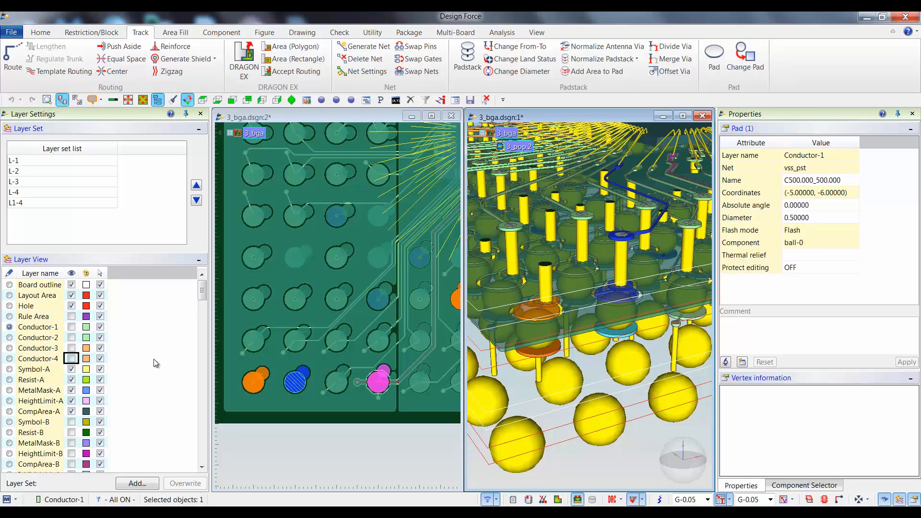
{"action": "left_click", "coordinate": [9, 368]}
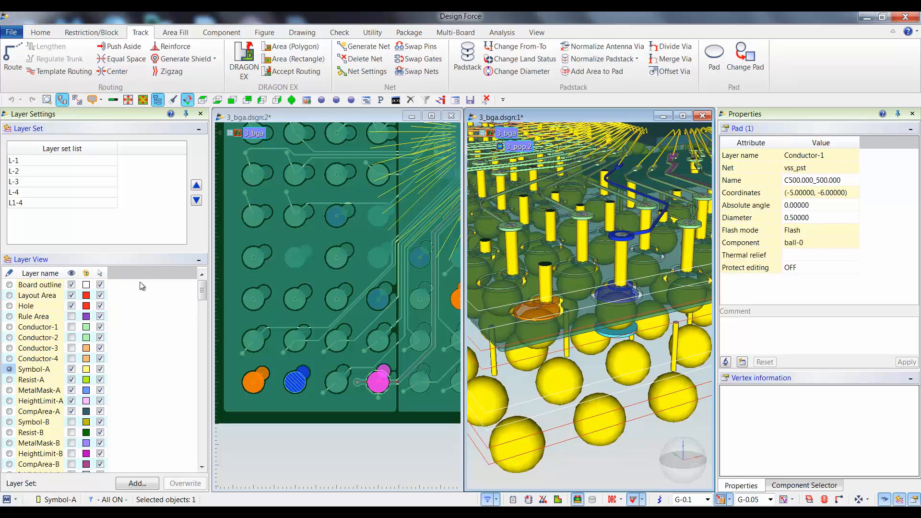
Make 3_pop.2 the active board and show its Conductor-2 and Conductor-3 layers.
{"action": "right_click", "coordinate": [515, 145]}
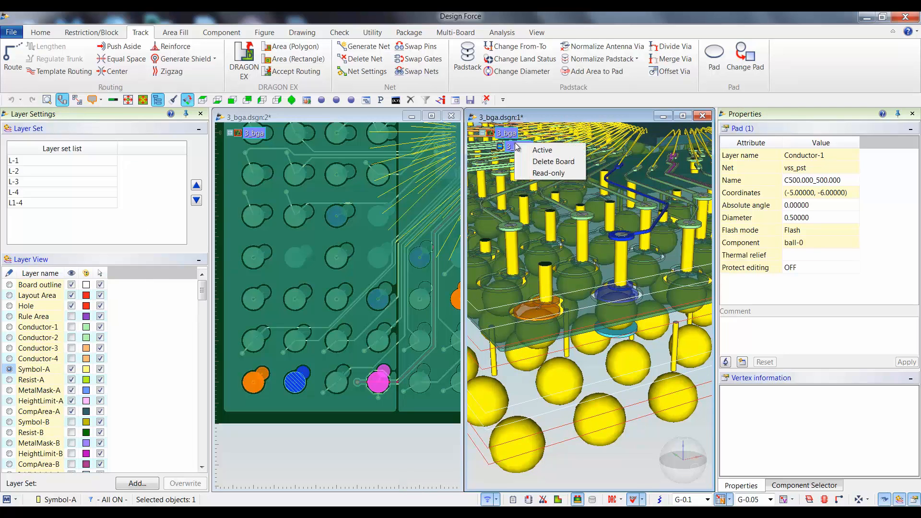
{"action": "left_click", "coordinate": [542, 150]}
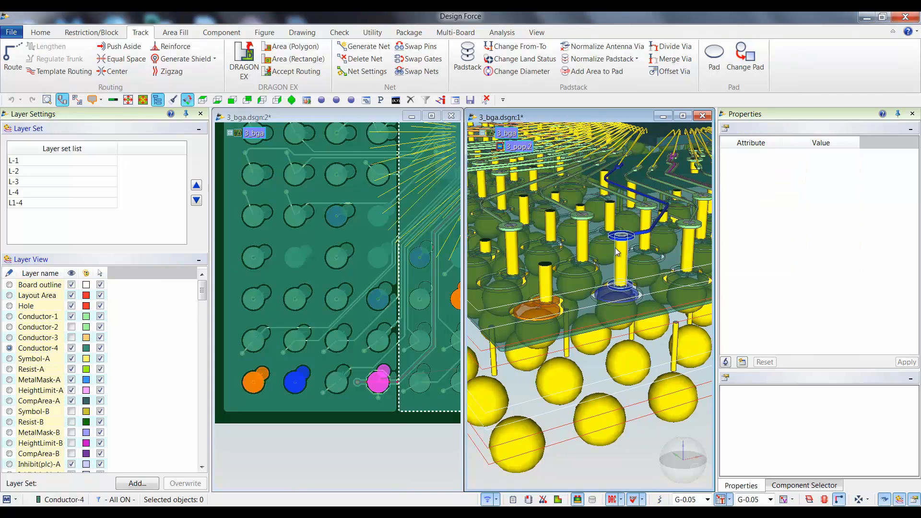
{"action": "left_click", "coordinate": [72, 337]}
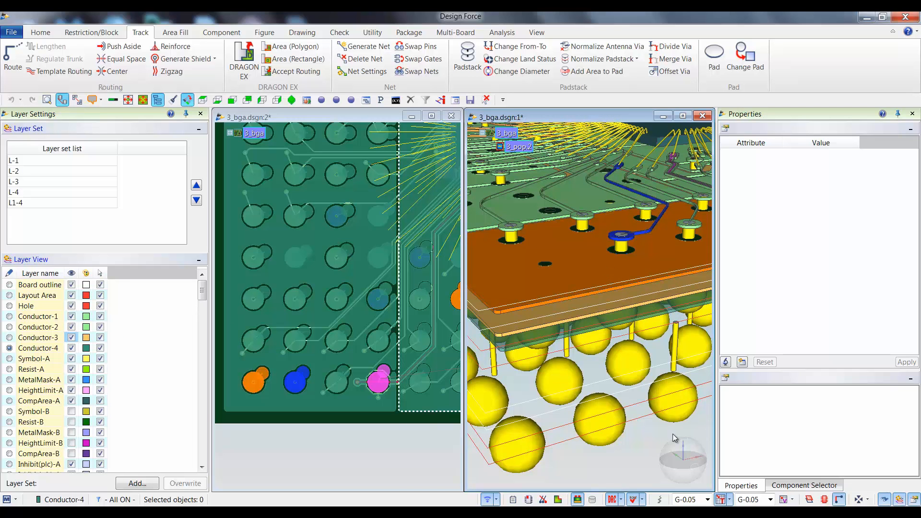
{"action": "left_click_drag", "start_coordinate": [673, 463], "coordinate": [670, 453]}
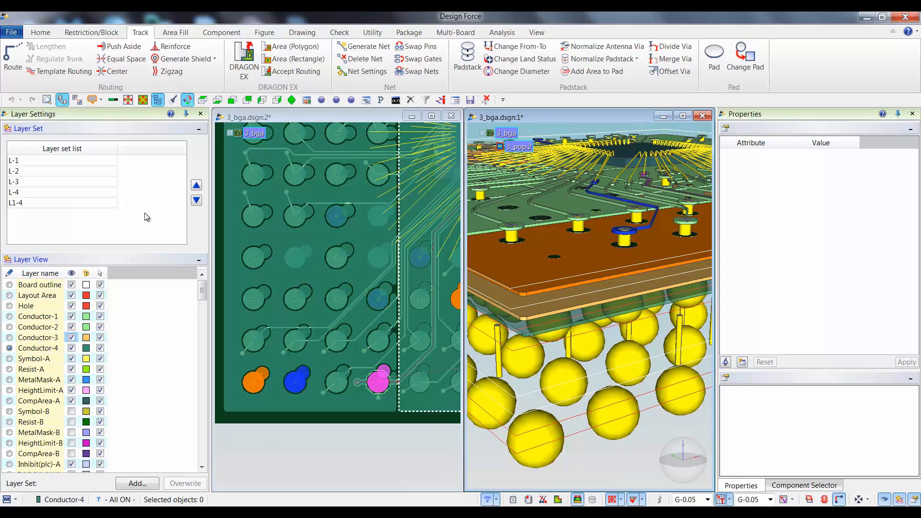
Hide Conductor-1, Conductor-2 and Conductor-3 of 3_pop.2, keeping Conductor-4 as the active layer.
{"action": "left_click", "coordinate": [72, 328]}
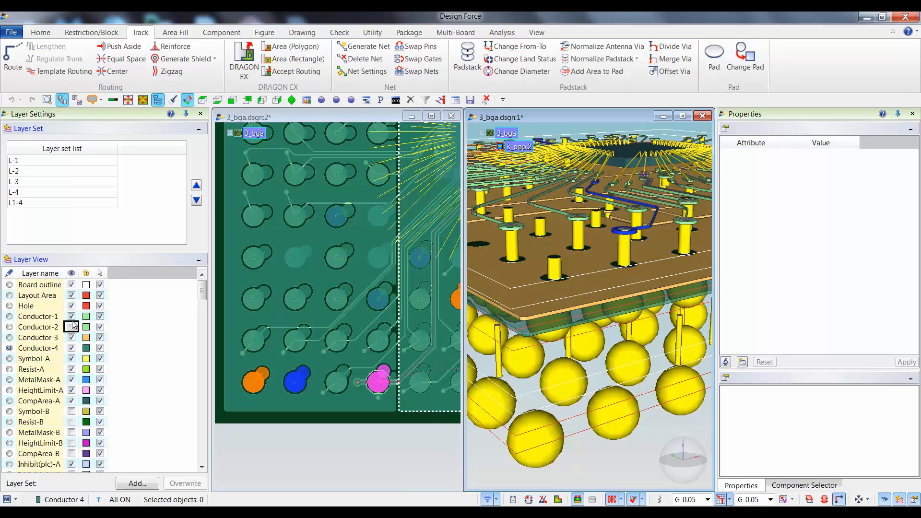
{"action": "left_click", "coordinate": [72, 317]}
{"action": "left_click", "coordinate": [72, 337]}
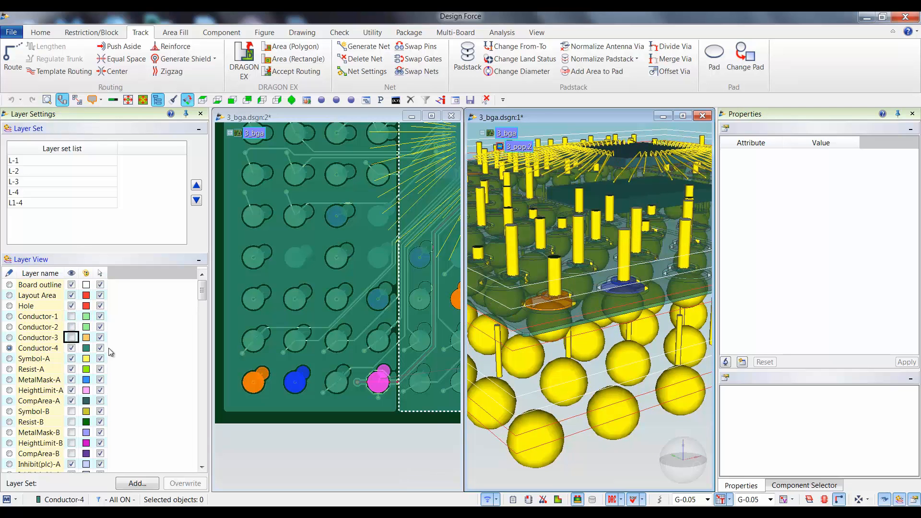
Check the net properties of the orange and the neighbouring blue PoP corner pads in the 3D view.
{"action": "left_click", "coordinate": [551, 304]}
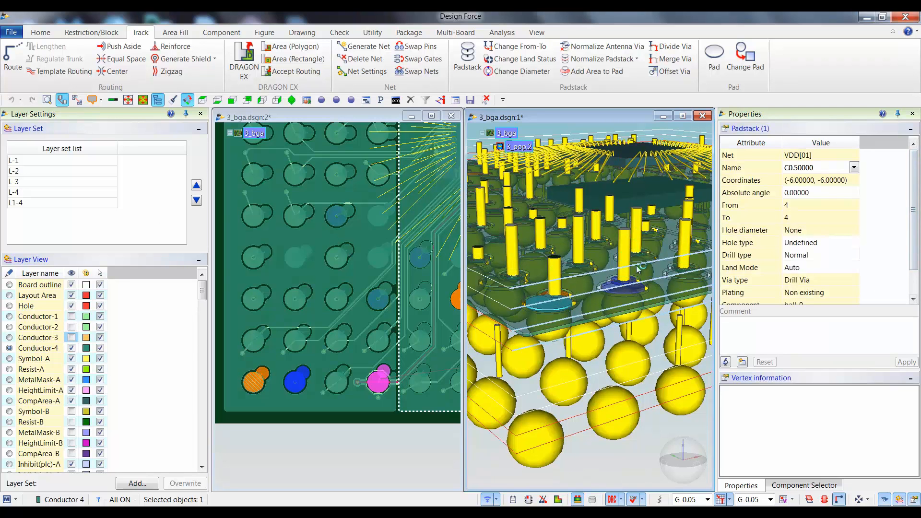
{"action": "left_click", "coordinate": [608, 276]}
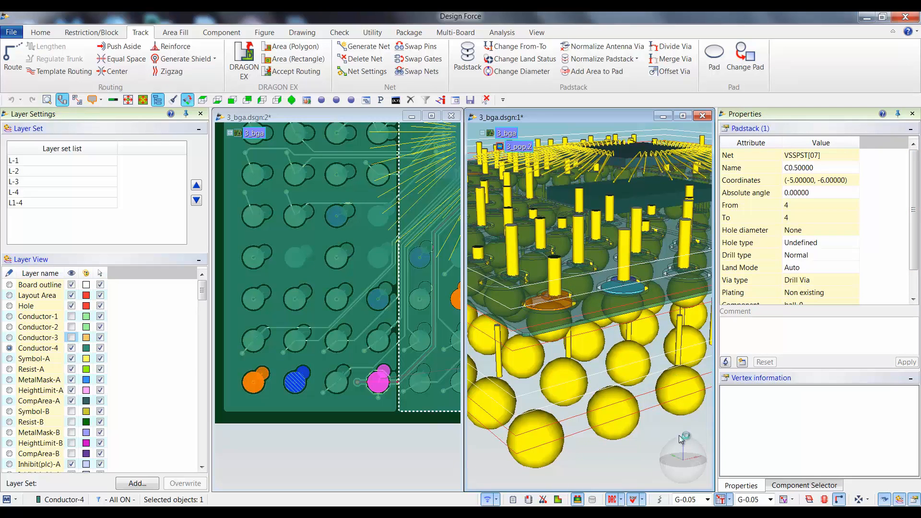
{"action": "left_click_drag", "start_coordinate": [676, 470], "coordinate": [675, 475]}
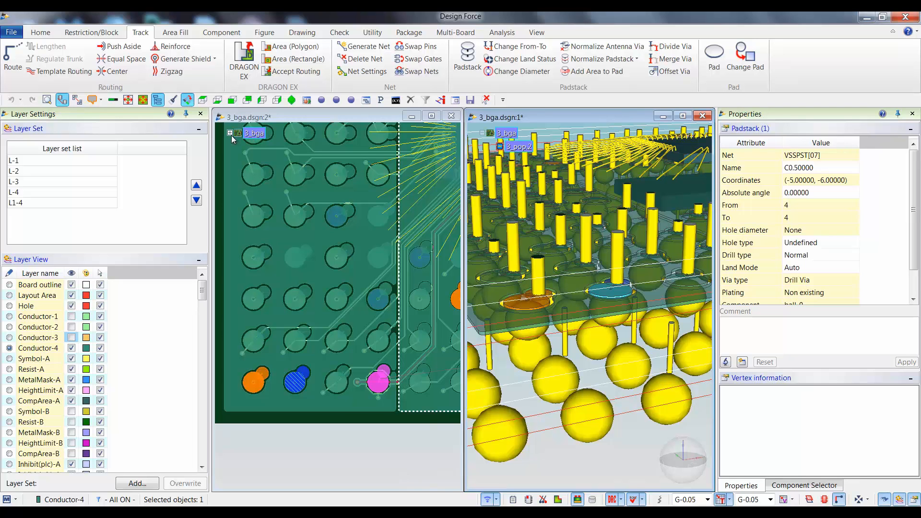
Make 3_bga the active board of the stack.
{"action": "right_click", "coordinate": [516, 146]}
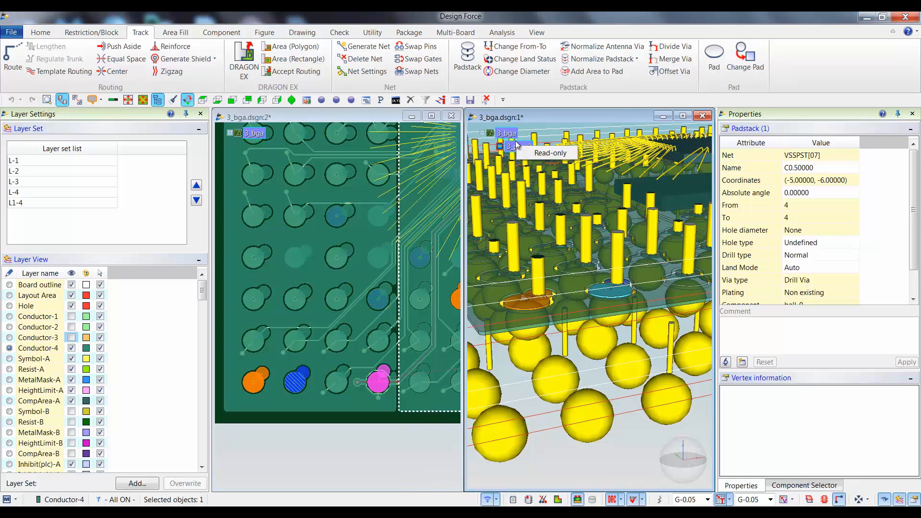
{"action": "right_click", "coordinate": [511, 132]}
{"action": "left_click", "coordinate": [526, 138]}
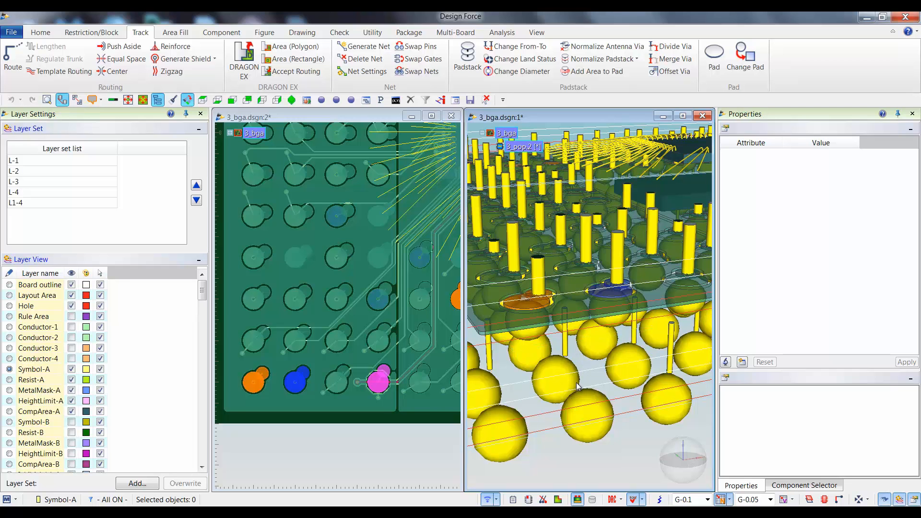
Show Conductor-1 of 3_bga and check the net properties of its blue and orange corner pads.
{"action": "left_click", "coordinate": [569, 365]}
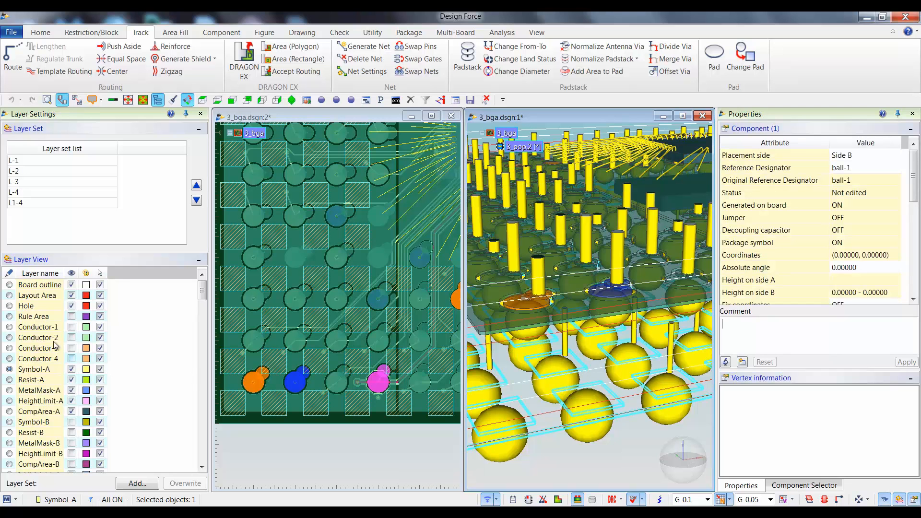
{"action": "left_click", "coordinate": [71, 327]}
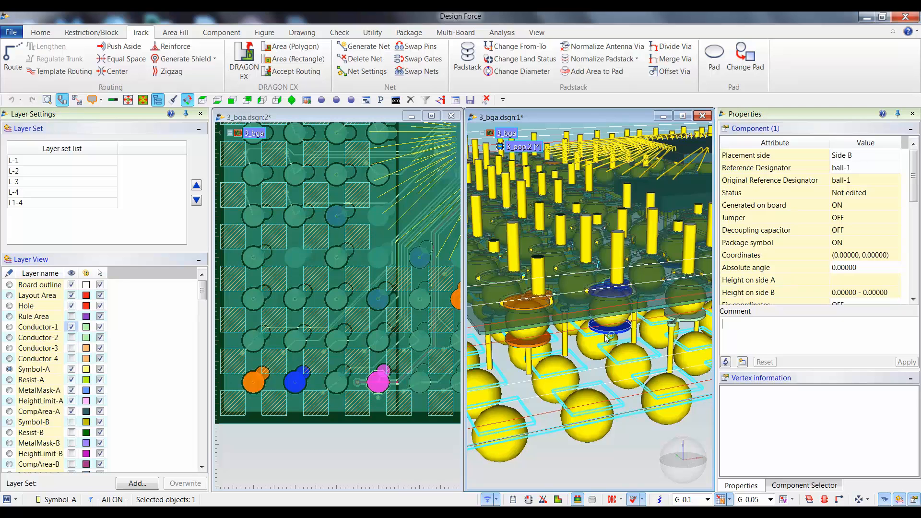
{"action": "left_click", "coordinate": [640, 470]}
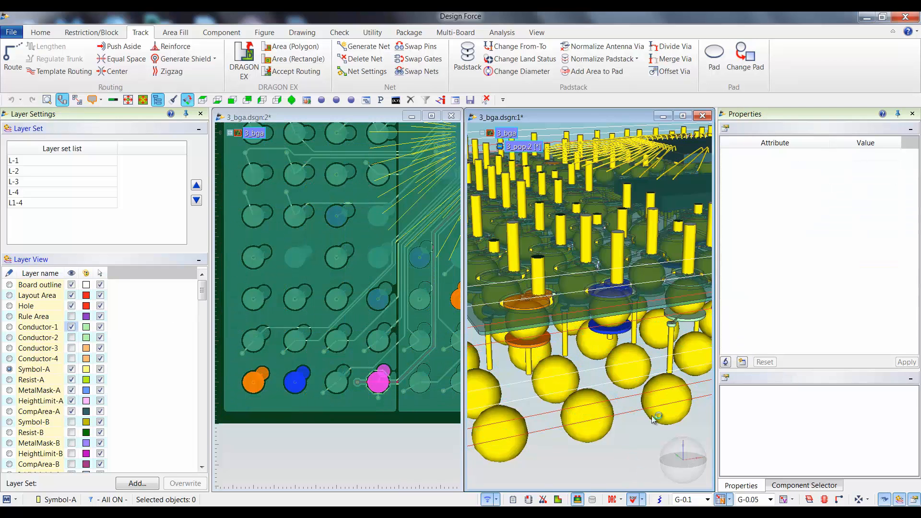
{"action": "left_click", "coordinate": [611, 335]}
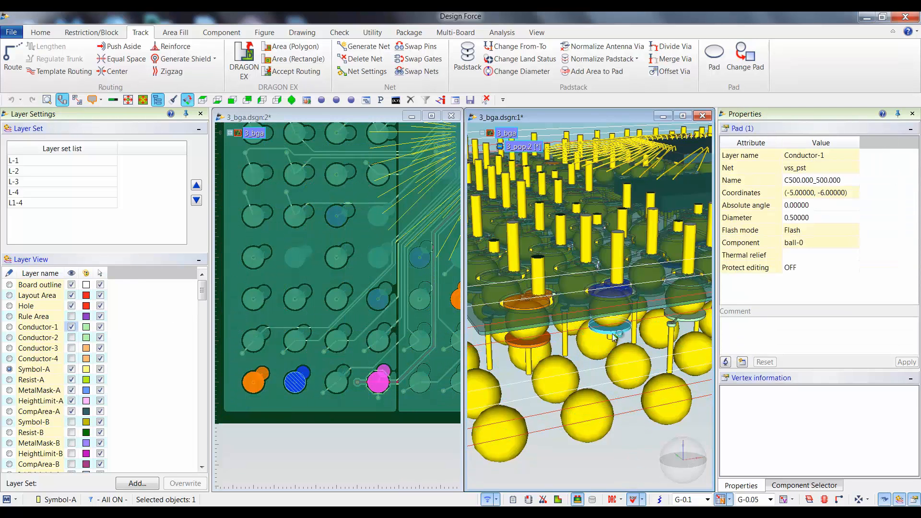
{"action": "left_click", "coordinate": [533, 341]}
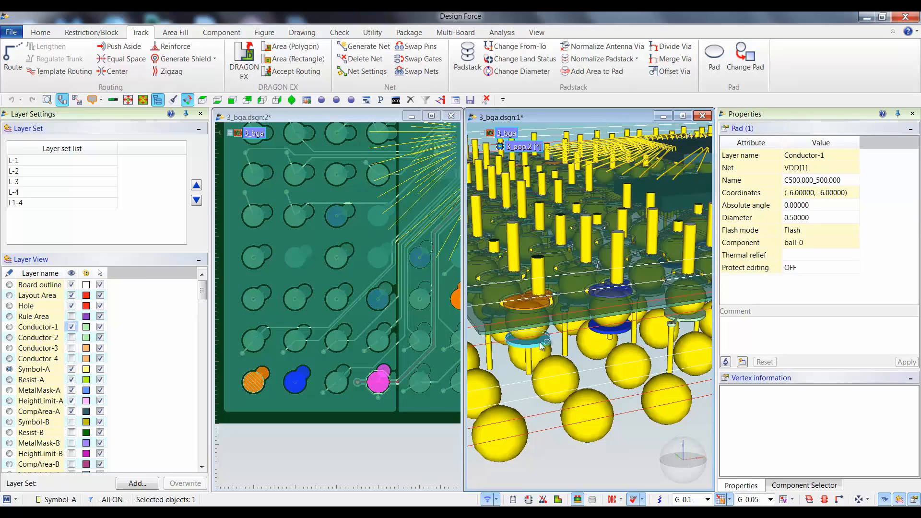
Swap the nets of the blue and orange BGA corner pads in the 3D view with Swap destination set to OFF.
{"action": "left_click", "coordinate": [418, 71]}
{"action": "left_click", "coordinate": [680, 140]}
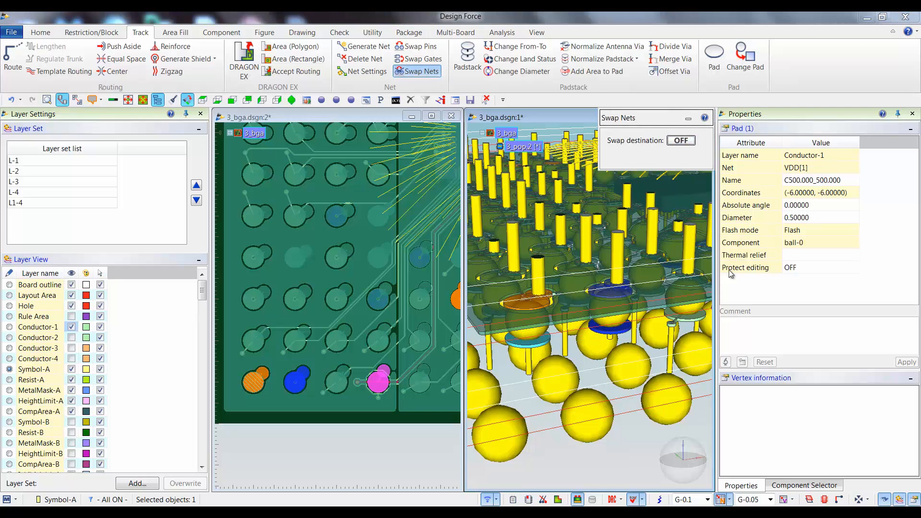
{"action": "left_click", "coordinate": [624, 333]}
{"action": "left_click", "coordinate": [543, 343]}
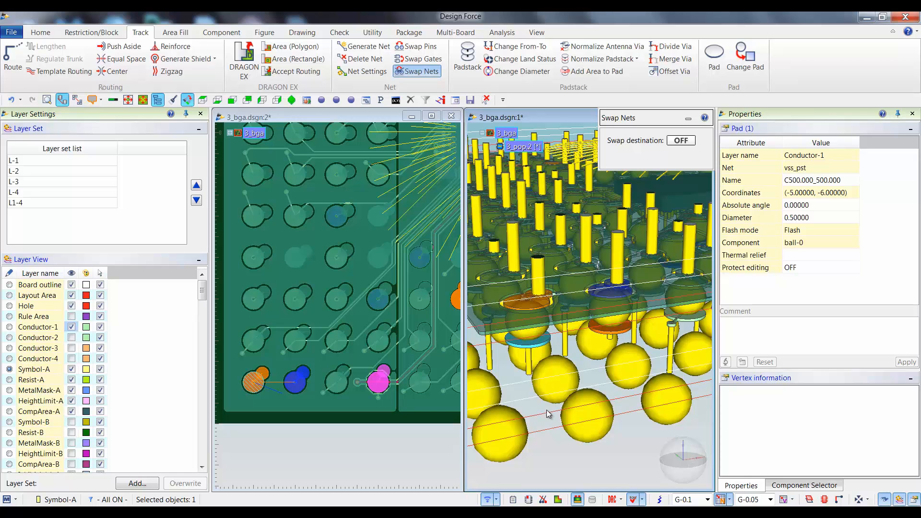
Swap the nets of the two BGA corner pads back, and undo and redo that swap to compare.
{"action": "left_click", "coordinate": [618, 334]}
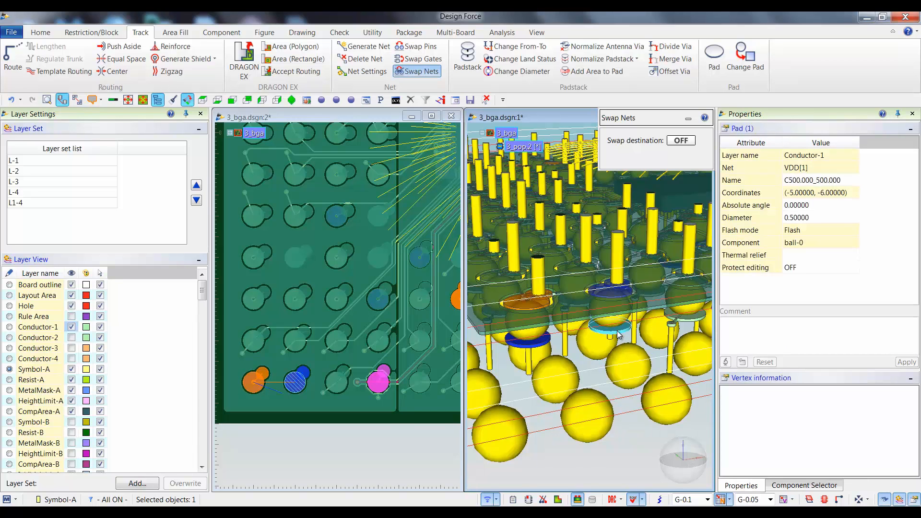
{"action": "left_click", "coordinate": [531, 344]}
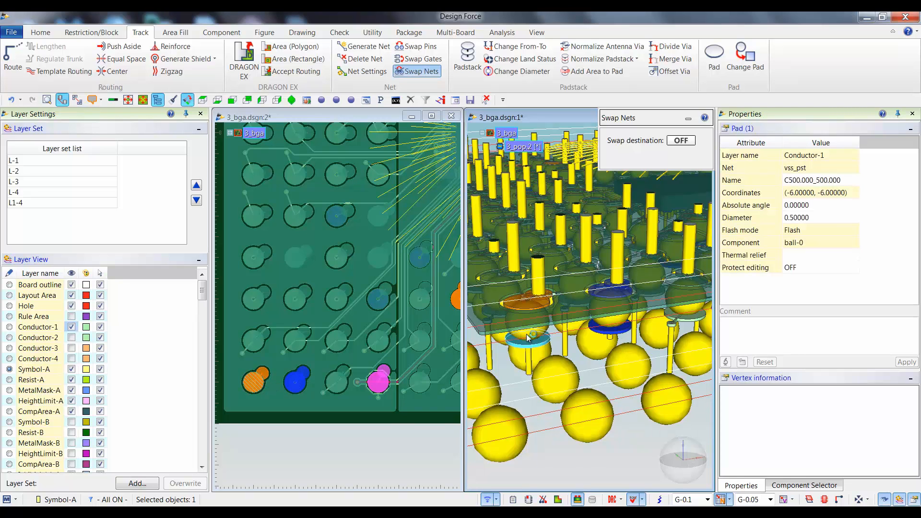
{"action": "left_click", "coordinate": [569, 458]}
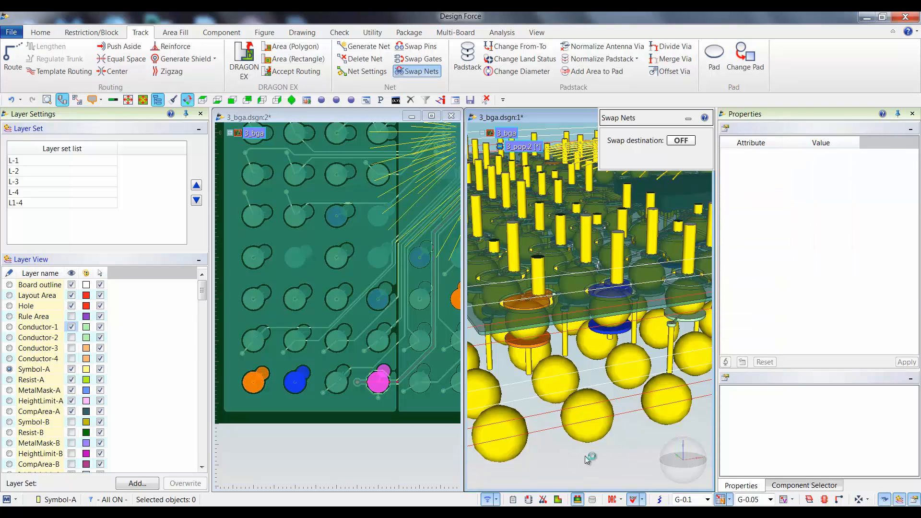
{"action": "left_click", "coordinate": [10, 100]}
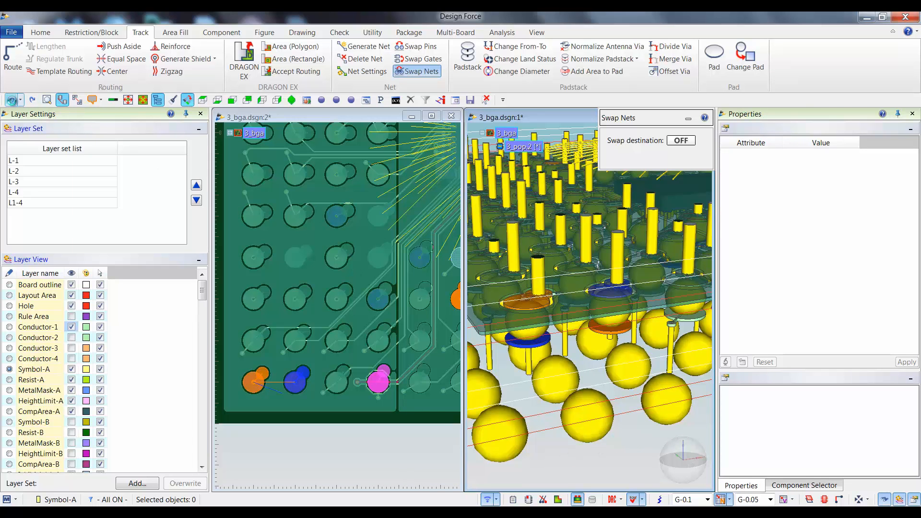
{"action": "left_click", "coordinate": [32, 99]}
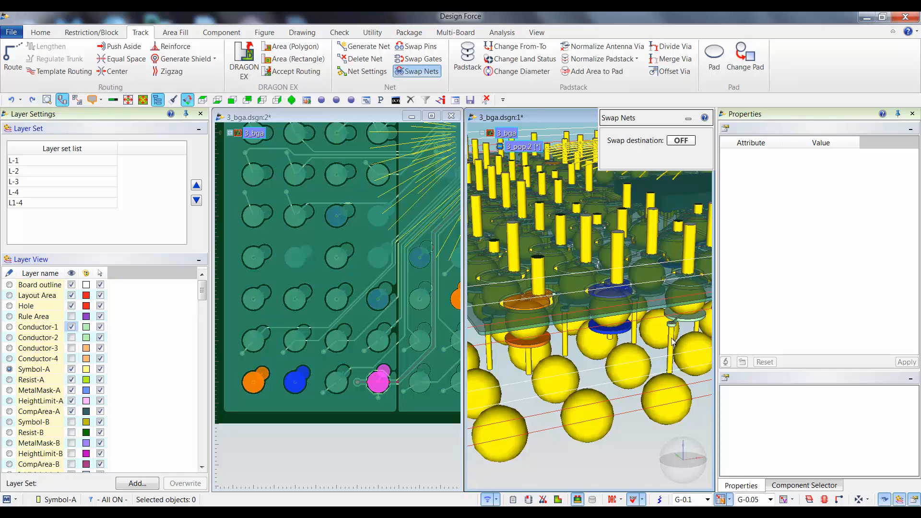
Set Swap destination to ON, swap the nets of the blue and orange BGA corner pads, and exit Swap Nets.
{"action": "left_click", "coordinate": [682, 140]}
{"action": "left_click", "coordinate": [623, 335]}
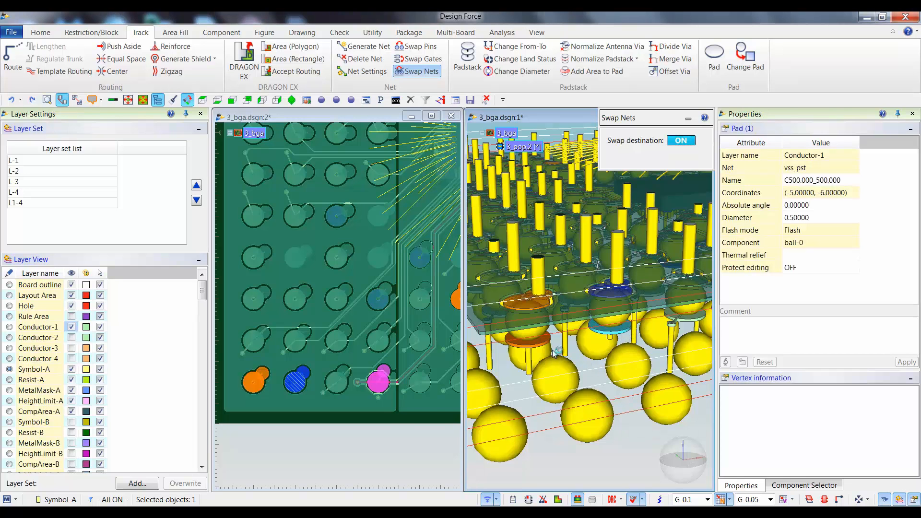
{"action": "left_click", "coordinate": [537, 343]}
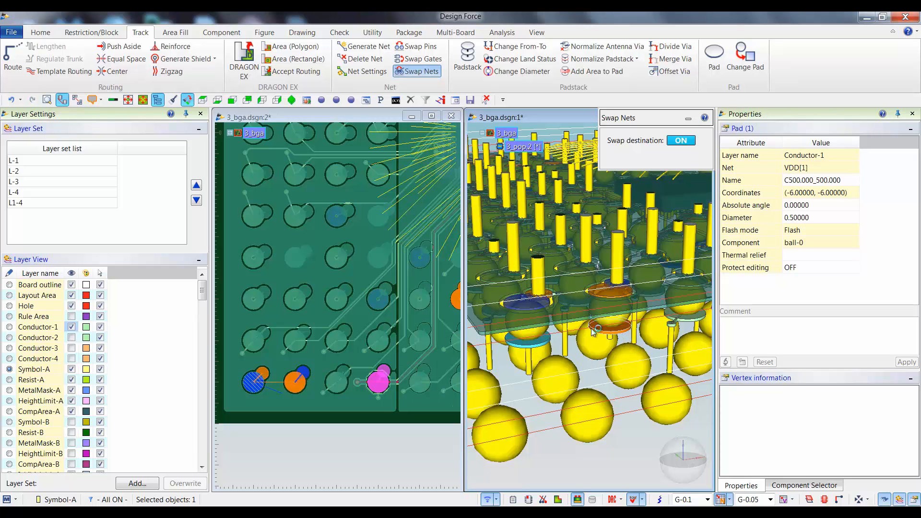
{"action": "left_click", "coordinate": [571, 454]}
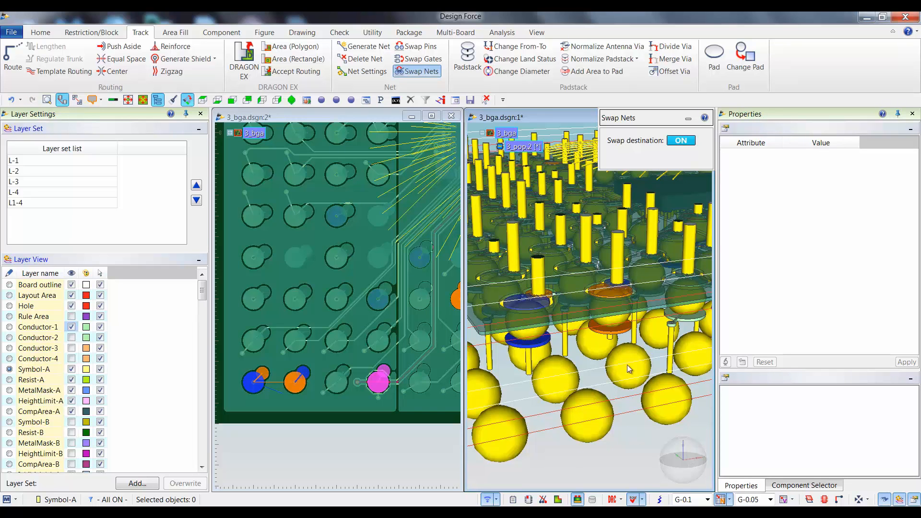
{"action": "right_click", "coordinate": [603, 450]}
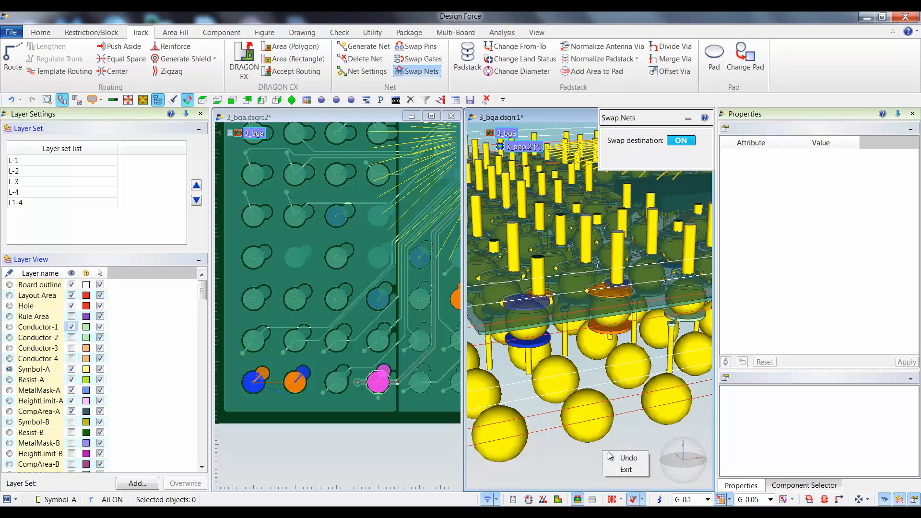
{"action": "left_click", "coordinate": [625, 470]}
Check the nets of both swapped BGA corner pads and, with 3_pop.2 made active, of the orange PoP pad above.
{"action": "left_click", "coordinate": [606, 327]}
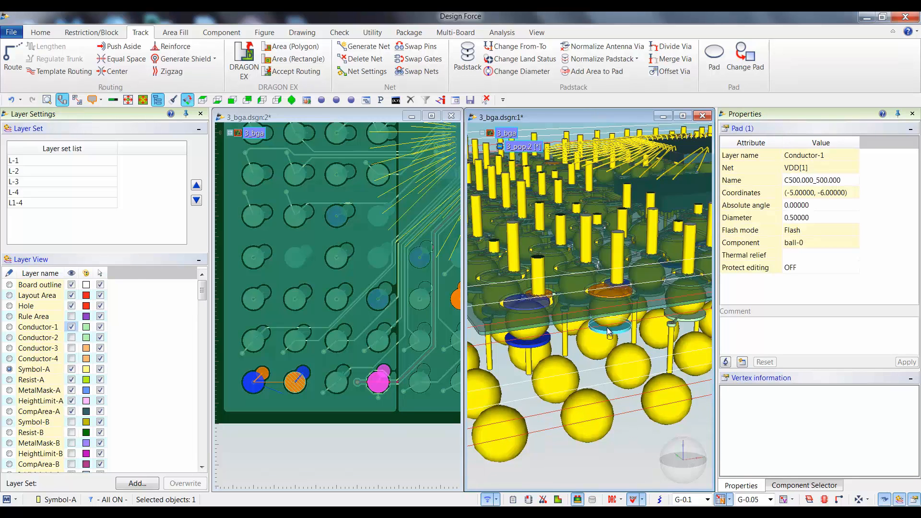
{"action": "left_click", "coordinate": [545, 338]}
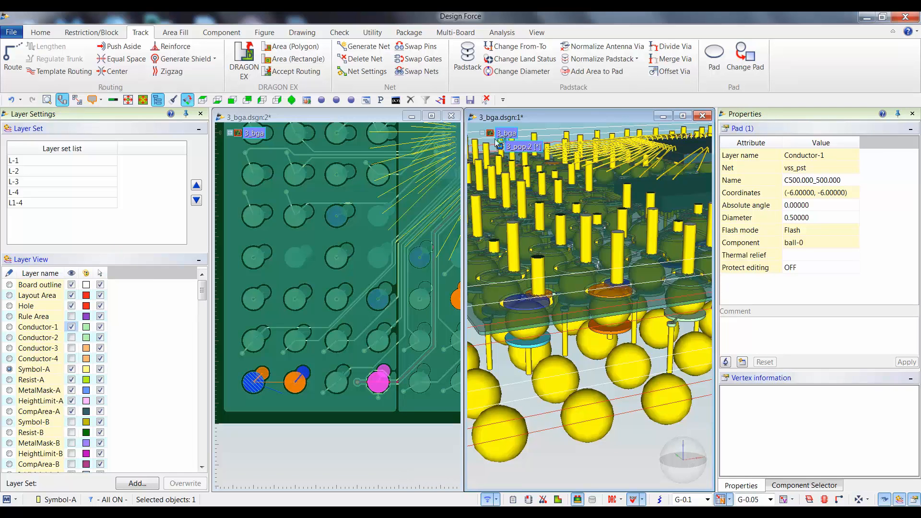
{"action": "right_click", "coordinate": [524, 148]}
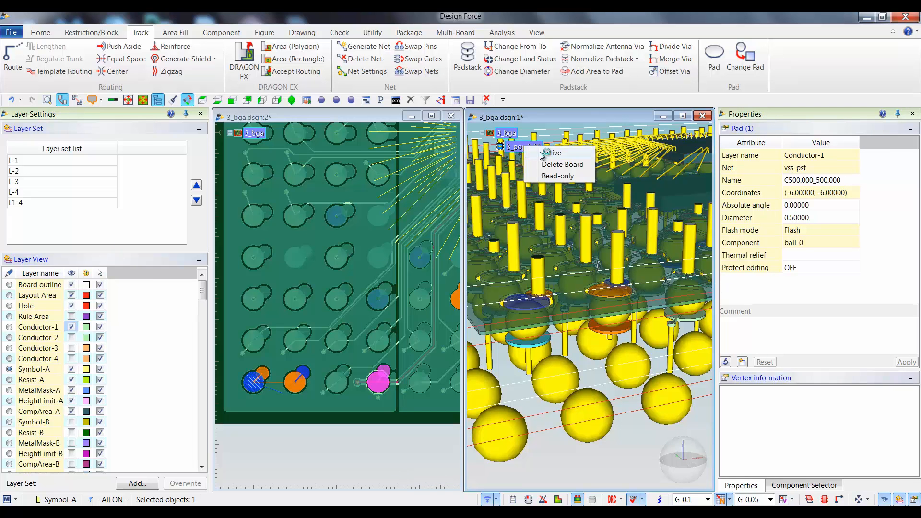
{"action": "left_click", "coordinate": [543, 153]}
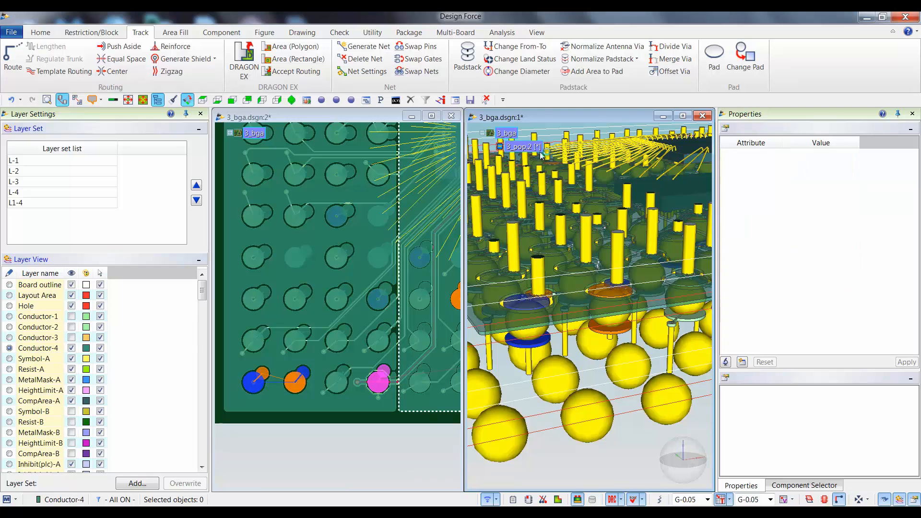
{"action": "left_click", "coordinate": [620, 299]}
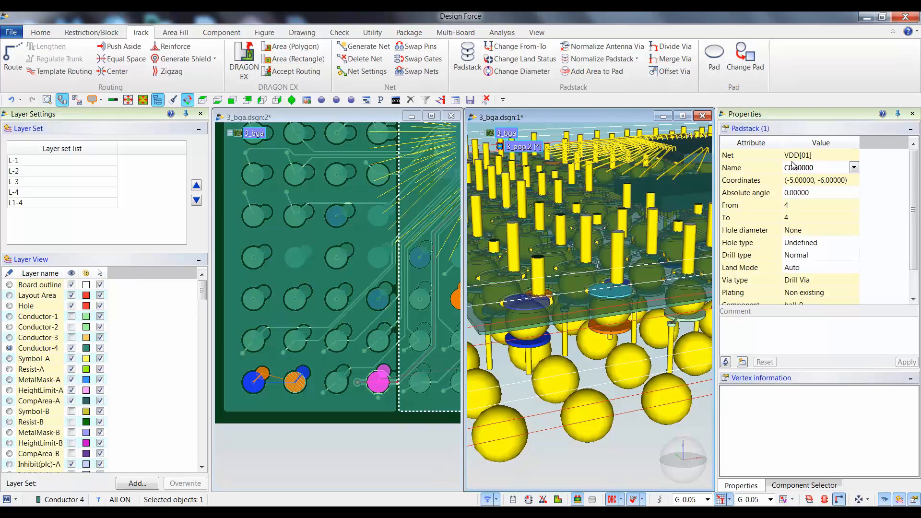
Check the net of the blue PoP corner pad above the BGA in the 3D view.
{"action": "left_click", "coordinate": [533, 311]}
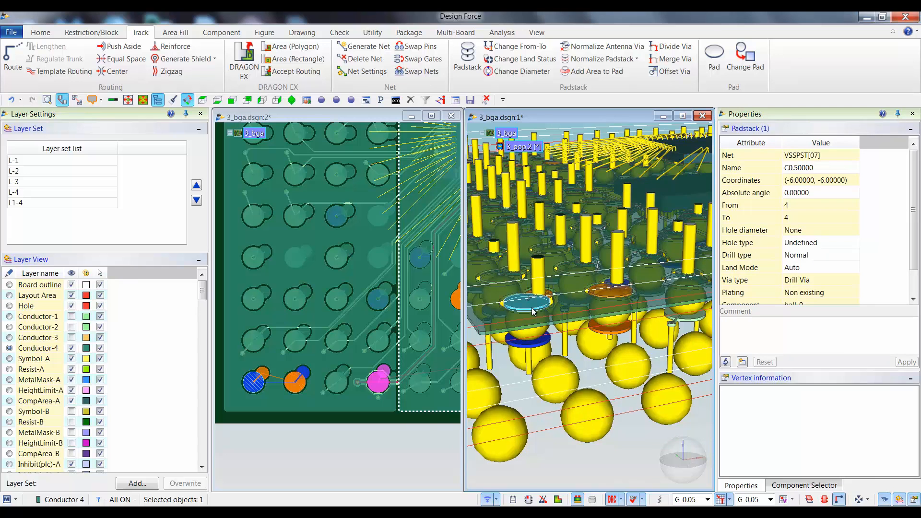
{"action": "right_click", "coordinate": [637, 311]}
{"action": "left_click", "coordinate": [615, 448]}
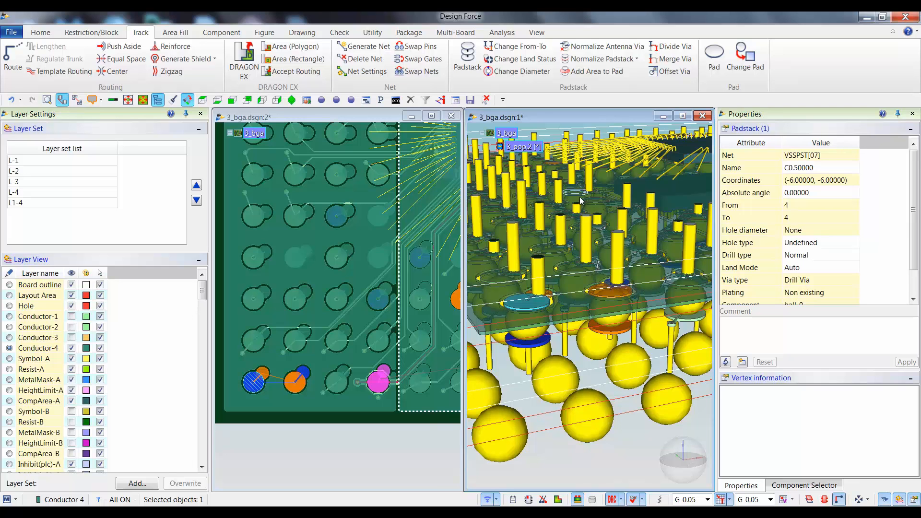
Save the linked 3_bga design and close both of its views.
{"action": "left_click", "coordinate": [11, 33]}
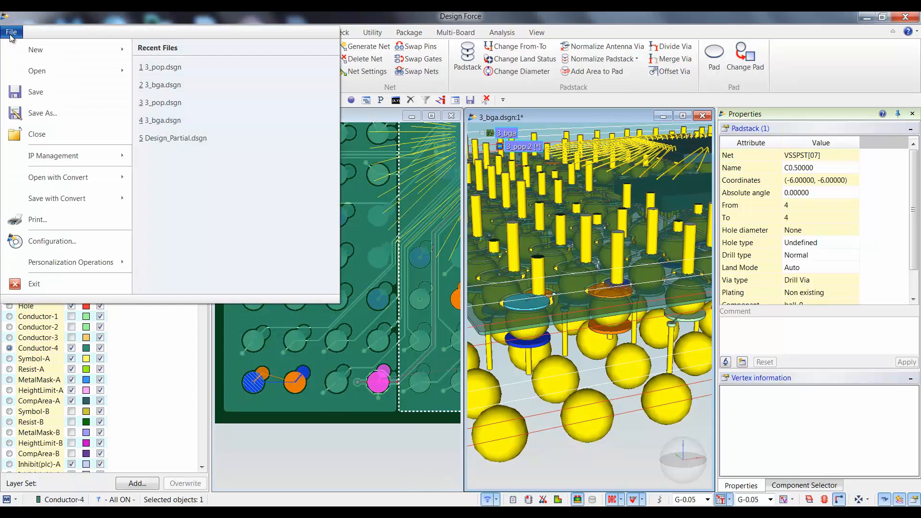
{"action": "left_click", "coordinate": [46, 91]}
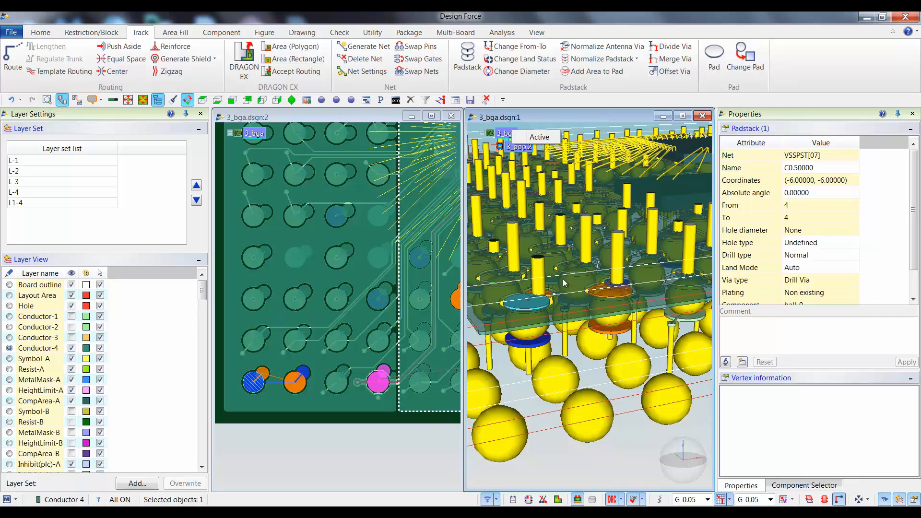
{"action": "left_click", "coordinate": [451, 116]}
{"action": "left_click", "coordinate": [702, 116]}
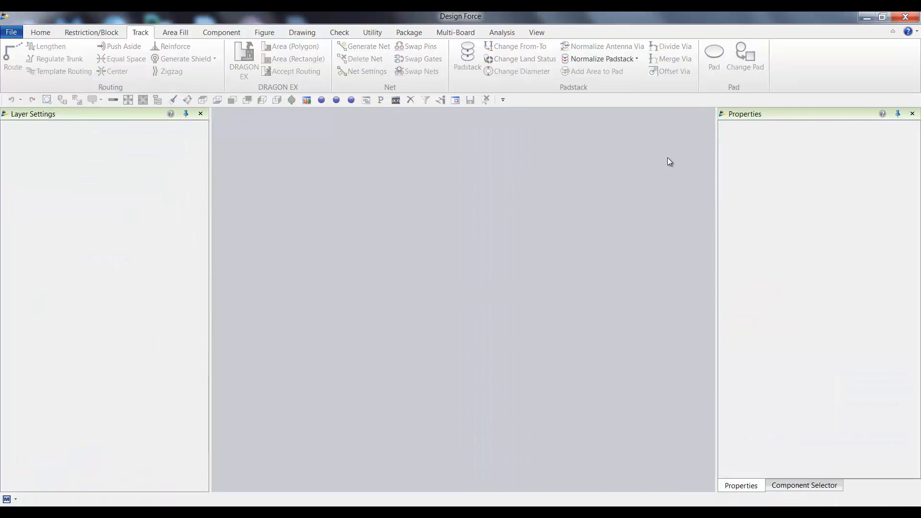
{"action": "left_click", "coordinate": [909, 17]}
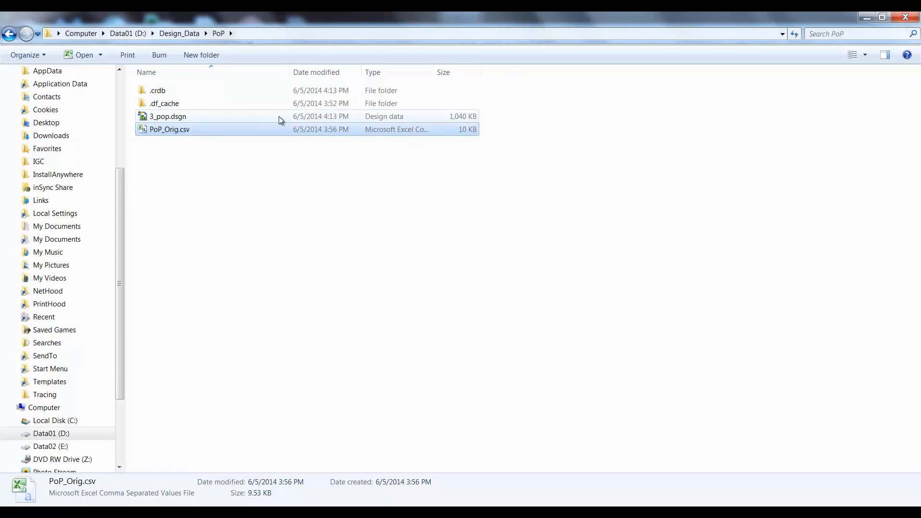
Open 3_pop.dsgn from the PoP folder, keeping only its second view and maximizing it.
{"action": "double_click", "coordinate": [185, 129]}
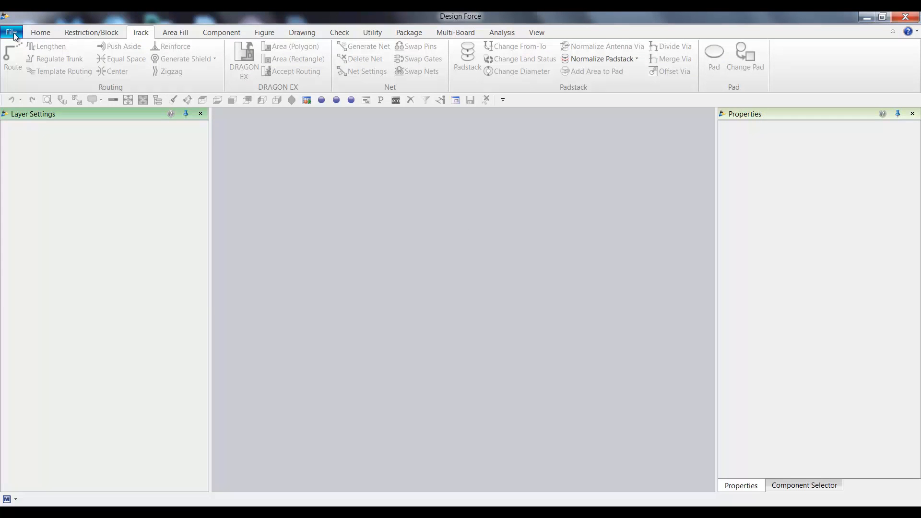
{"action": "left_click", "coordinate": [15, 35]}
{"action": "mouse_move", "coordinate": [40, 77]}
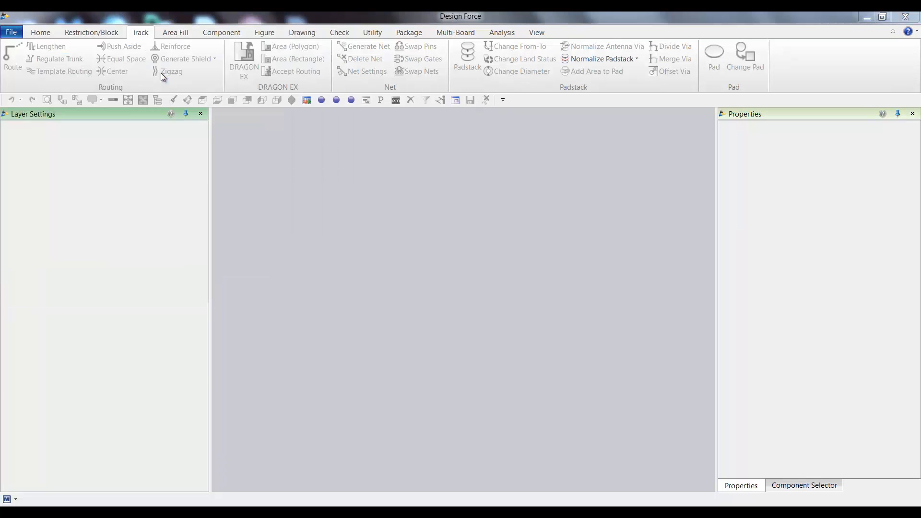
{"action": "left_click", "coordinate": [162, 76]}
{"action": "double_click", "coordinate": [141, 133]}
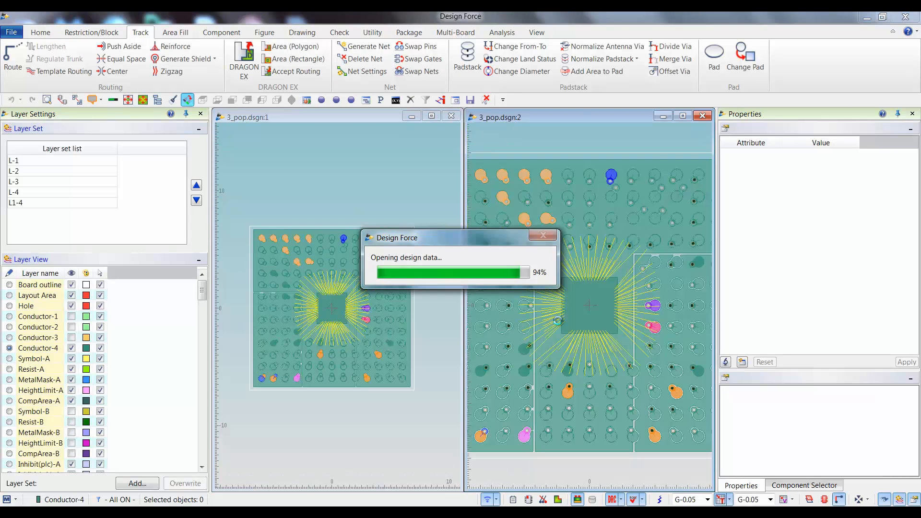
{"action": "left_click", "coordinate": [450, 116]}
{"action": "left_click", "coordinate": [682, 117]}
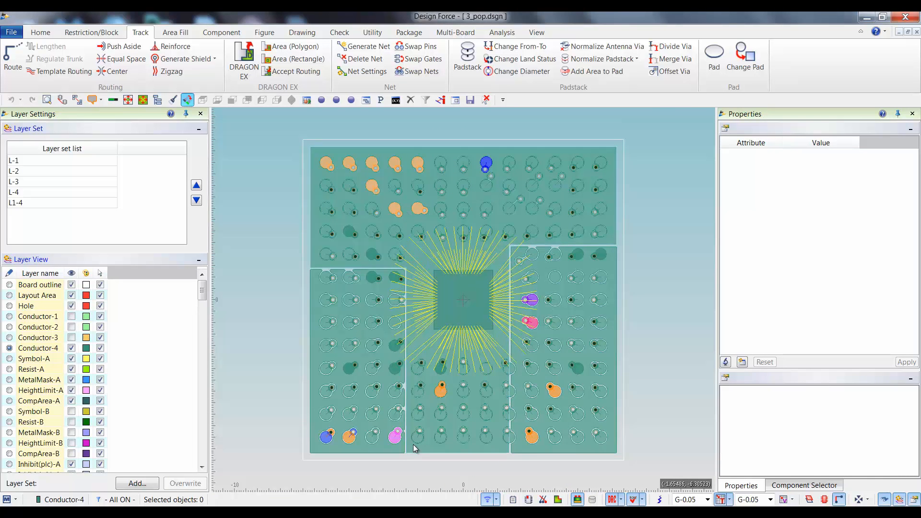
Check the nets of the blue and orange corner pads in the PoP design and clear the selection.
{"action": "left_click", "coordinate": [327, 438]}
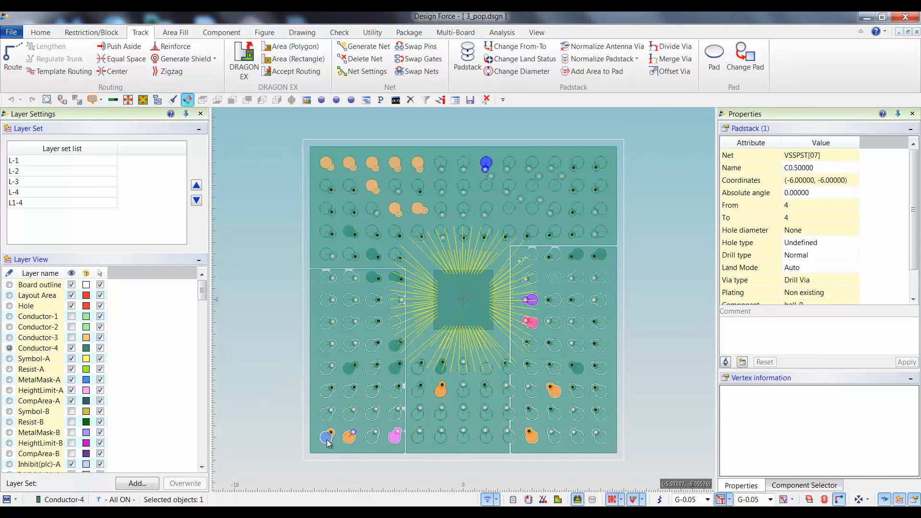
{"action": "left_click", "coordinate": [347, 440]}
{"action": "left_click", "coordinate": [284, 247]}
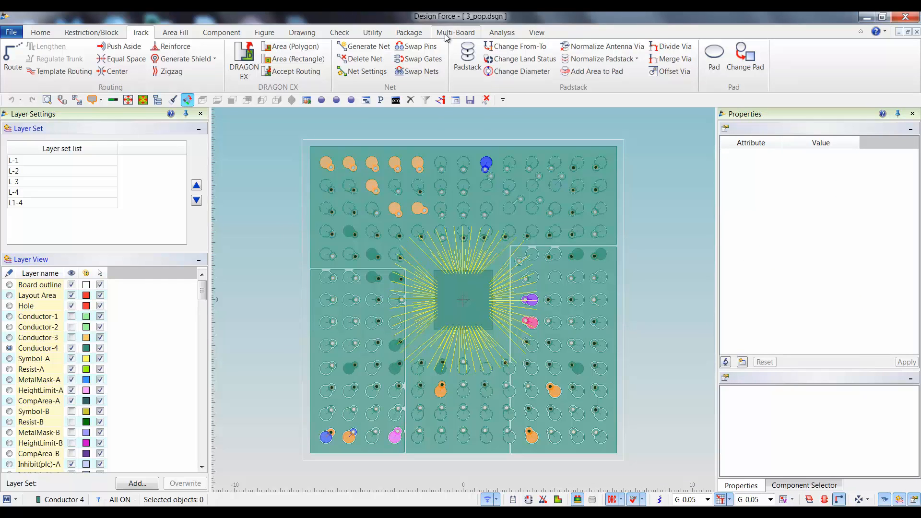
Set up a BGA-F export of the PoP design to the new file PoP_New in the PoP folder.
{"action": "left_click", "coordinate": [379, 32]}
{"action": "left_click", "coordinate": [599, 72]}
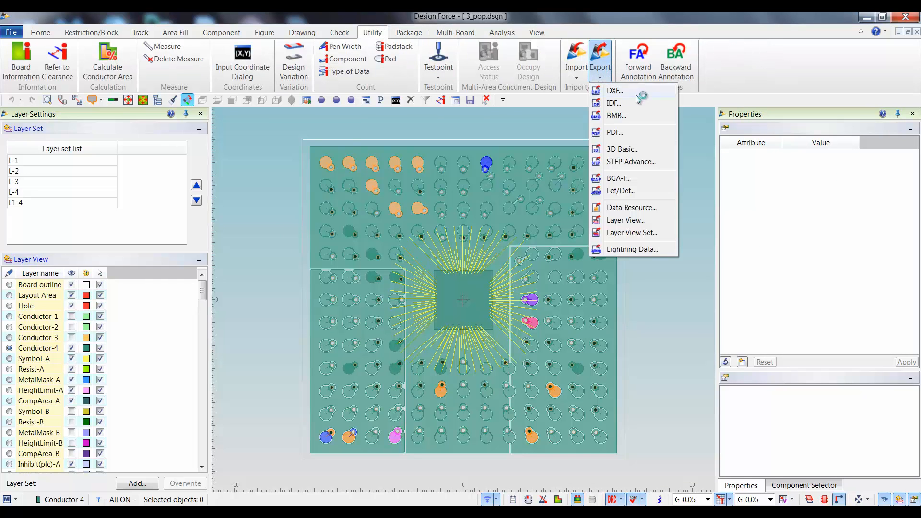
{"action": "left_click", "coordinate": [623, 179]}
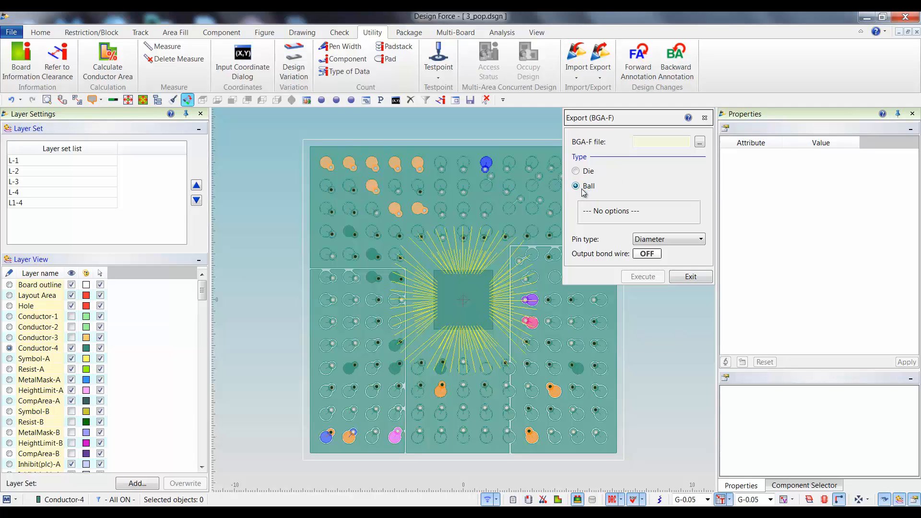
{"action": "left_click", "coordinate": [700, 142]}
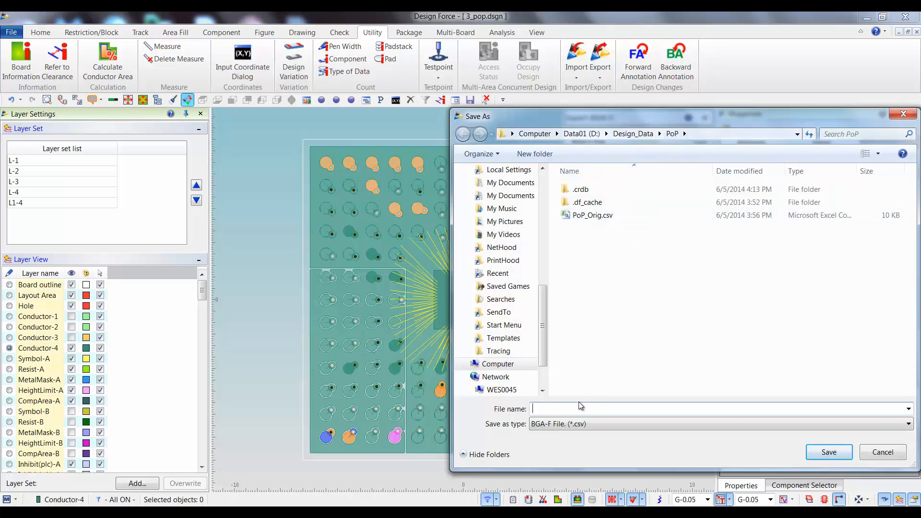
{"action": "type", "text": "PoP"}
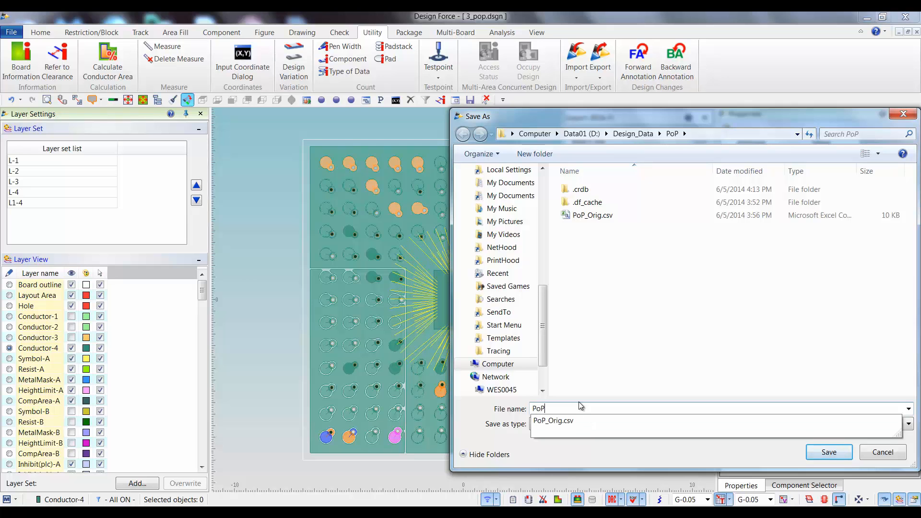
{"action": "type", "text": "_New"}
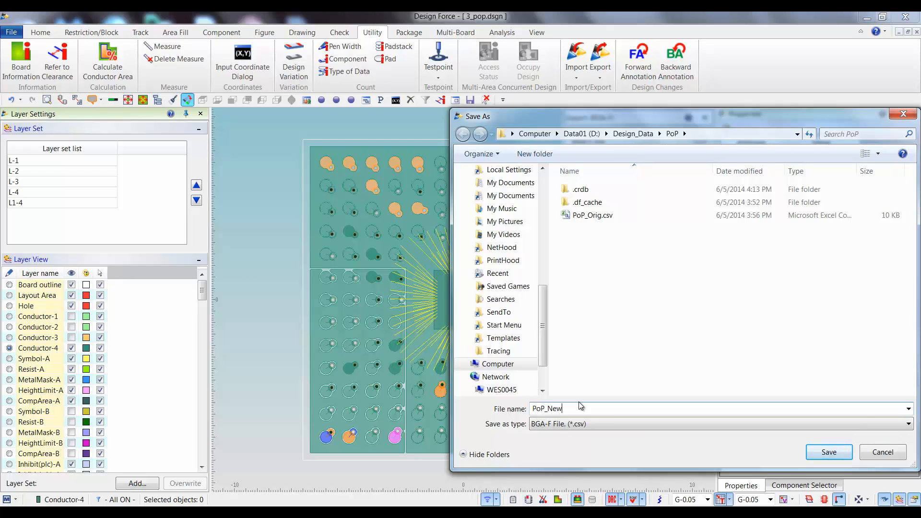
{"action": "left_click", "coordinate": [816, 448]}
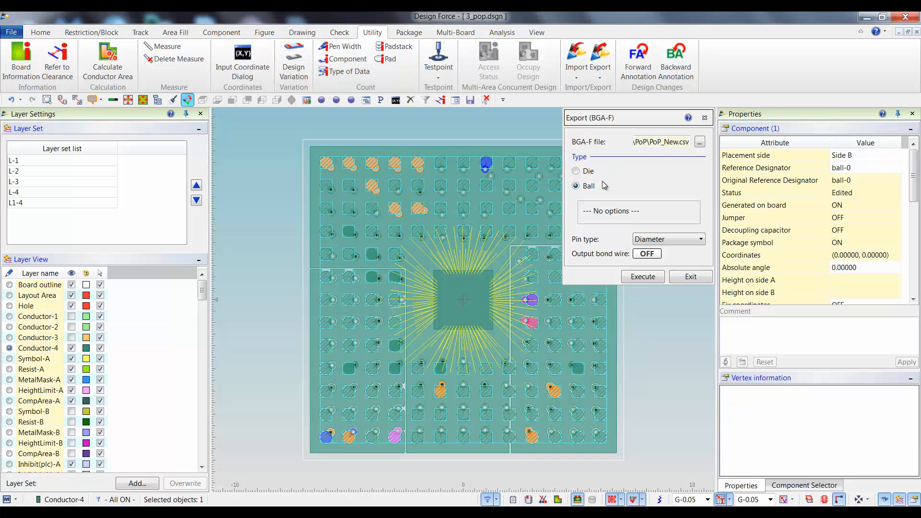
Execute the Ball-type BGA-F export of ball-0 and close its report and the export dialog.
{"action": "left_click", "coordinate": [643, 278]}
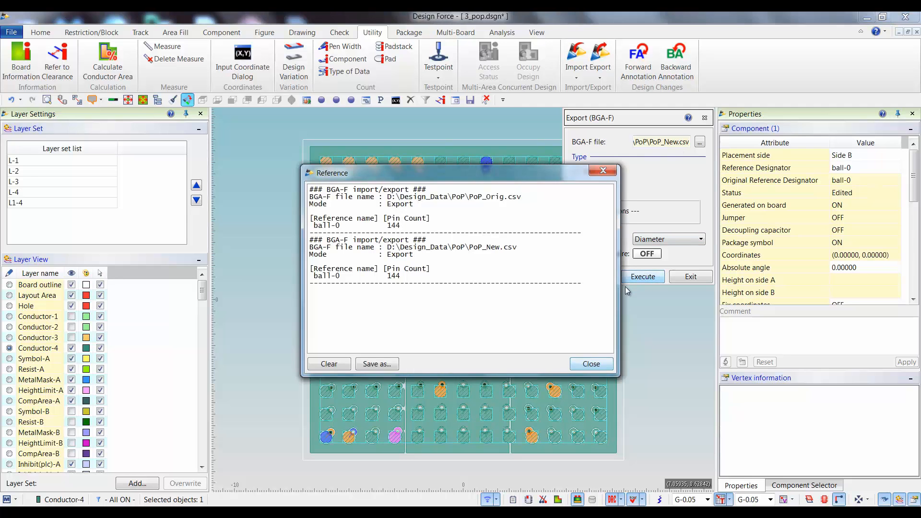
{"action": "left_click", "coordinate": [586, 364]}
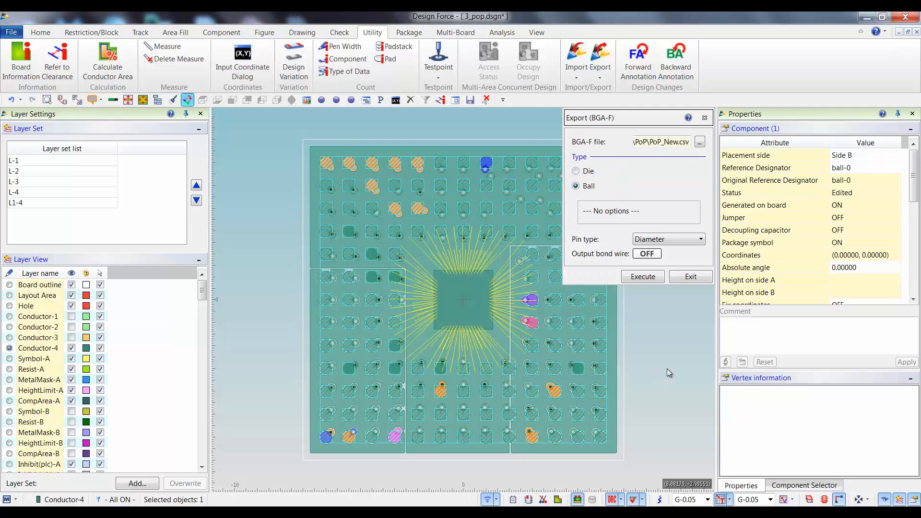
{"action": "left_click", "coordinate": [666, 368]}
{"action": "left_click", "coordinate": [704, 117]}
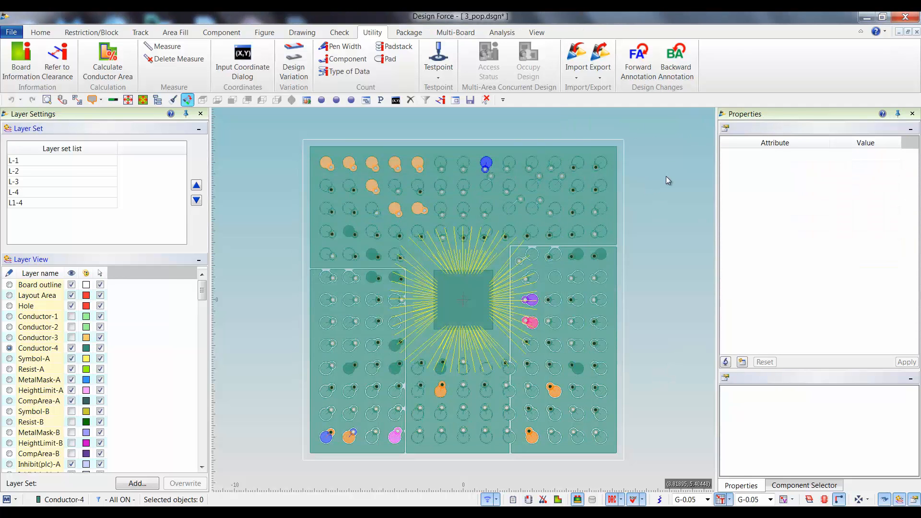
Close 3_pop.dsgn with its changes discarded and open 3_bga.dsgn from the BGA folder.
{"action": "left_click", "coordinate": [916, 32]}
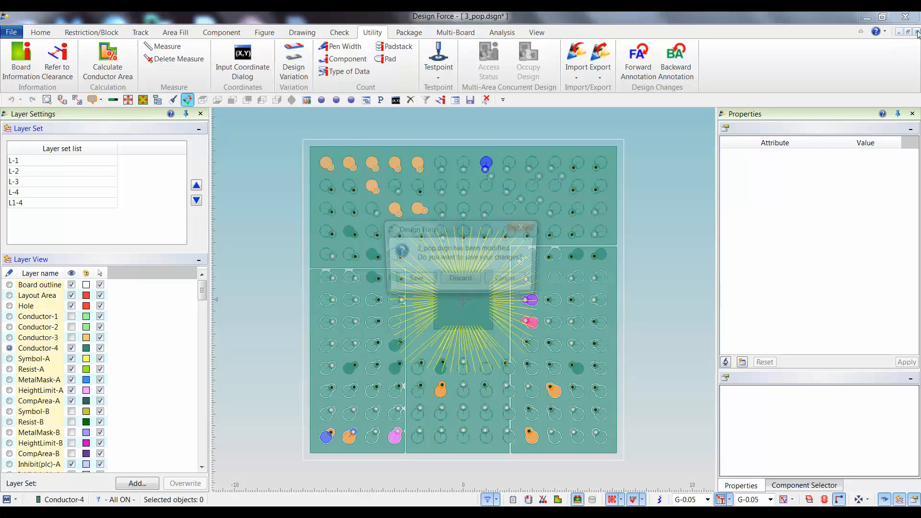
{"action": "left_click", "coordinate": [459, 281]}
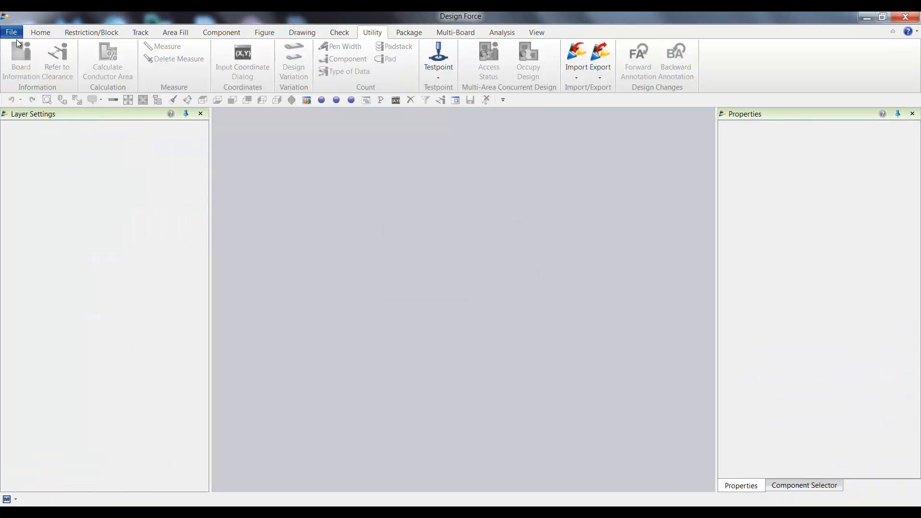
{"action": "left_click", "coordinate": [11, 32]}
{"action": "mouse_move", "coordinate": [32, 68]}
{"action": "left_click", "coordinate": [166, 66]}
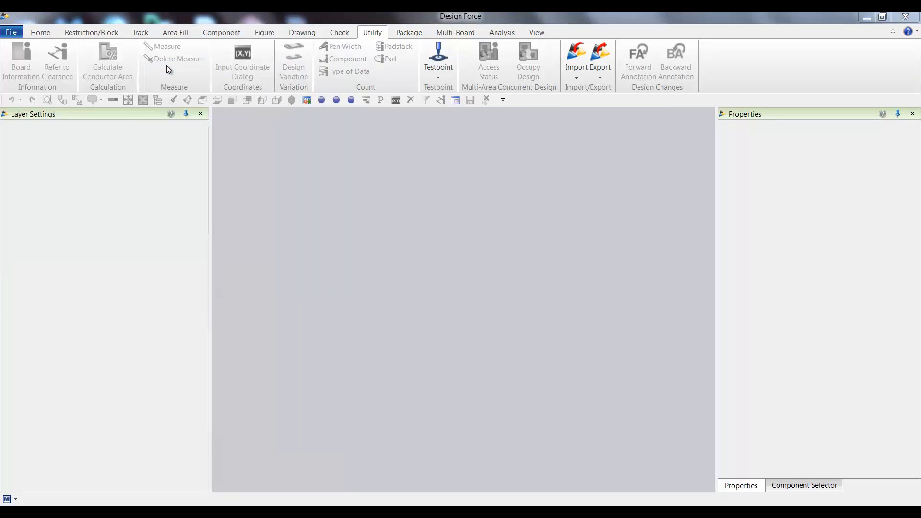
{"action": "left_click", "coordinate": [196, 51]}
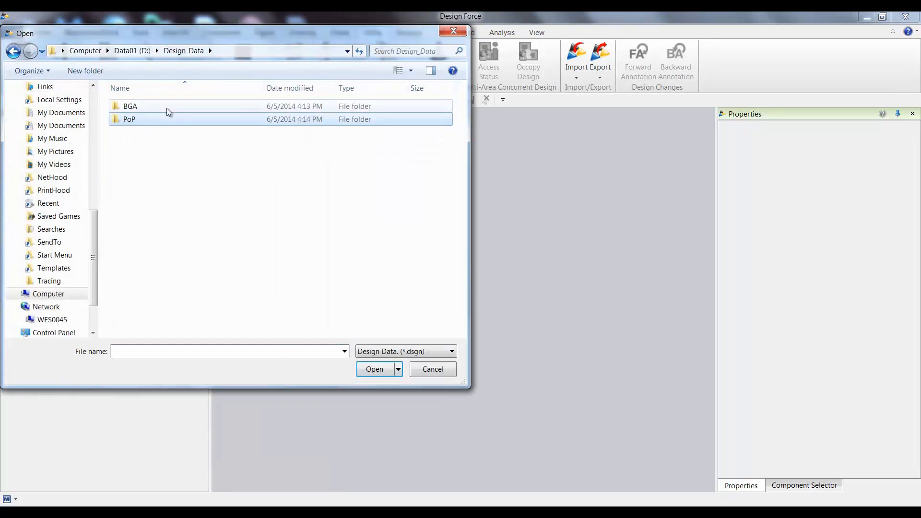
{"action": "double_click", "coordinate": [154, 107]}
{"action": "double_click", "coordinate": [144, 133]}
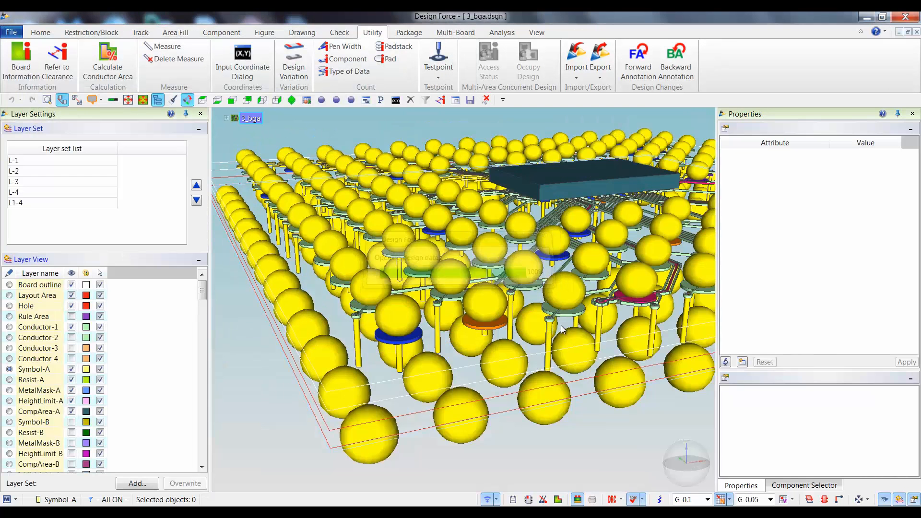
Switch the BGA design to the 2D view and check the nets of the blue and orange corner pads.
{"action": "key", "text": "3"}
{"action": "middle_click_drag", "start_coordinate": [555, 255], "coordinate": [374, 369]}
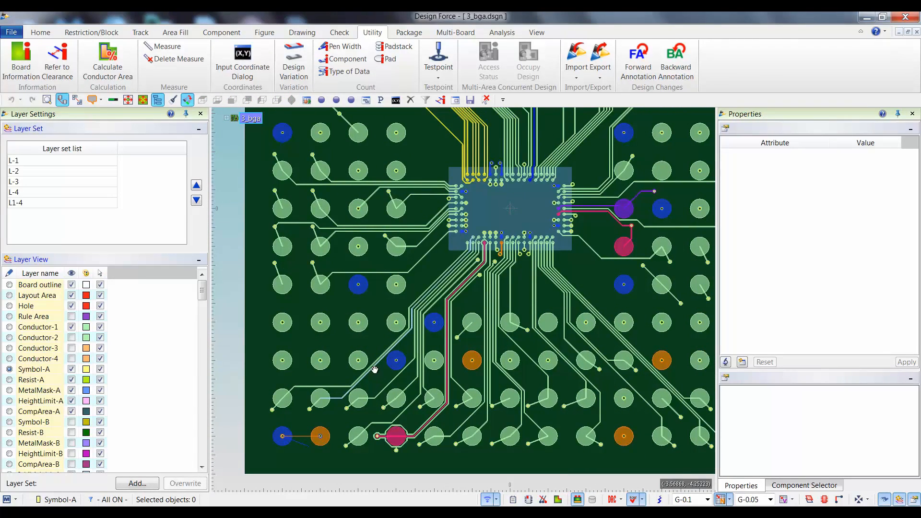
{"action": "left_click", "coordinate": [297, 434]}
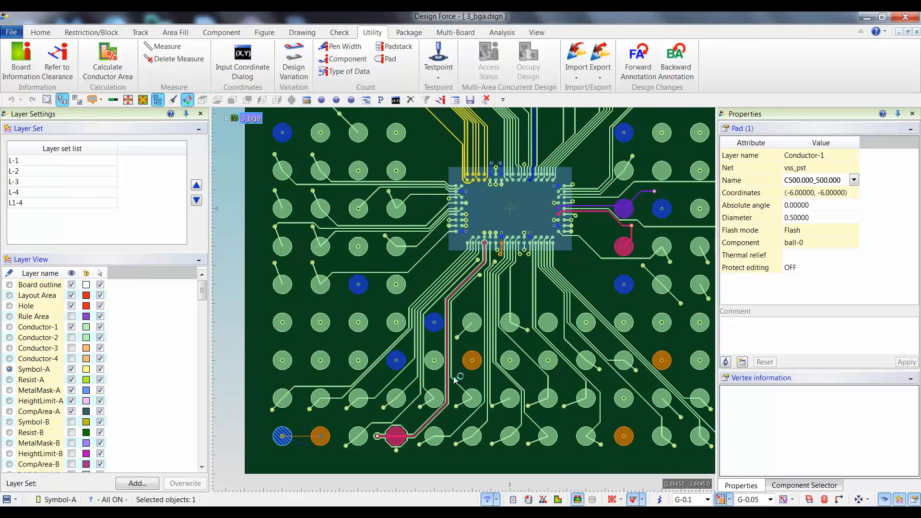
{"action": "left_click", "coordinate": [329, 435]}
{"action": "left_click", "coordinate": [815, 180]}
{"action": "scroll", "coordinate": [478, 198], "scroll_direction": "down", "scroll_amount": 1}
{"action": "middle_click_drag", "start_coordinate": [552, 202], "coordinate": [512, 301]}
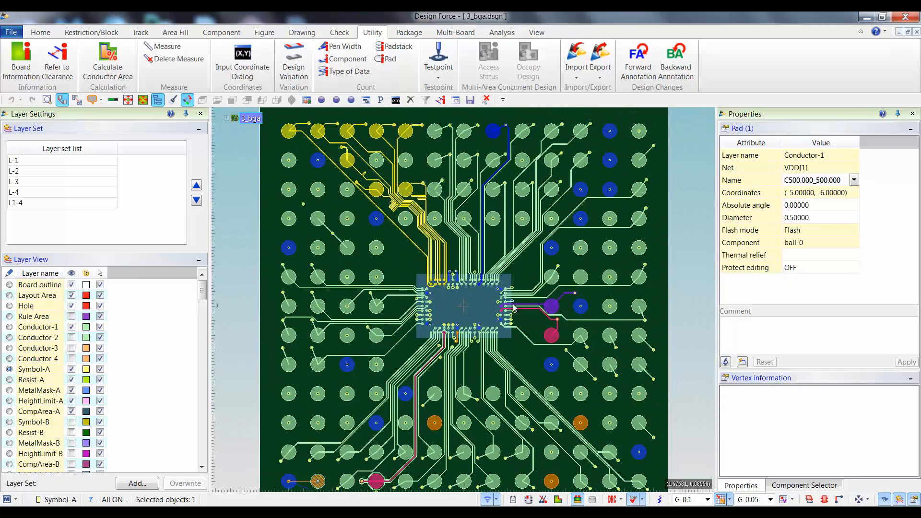
Set up a BGA-F export of the BGA design as a Flip chip die to the new file BGA_New in the BGA folder.
{"action": "left_click", "coordinate": [600, 79]}
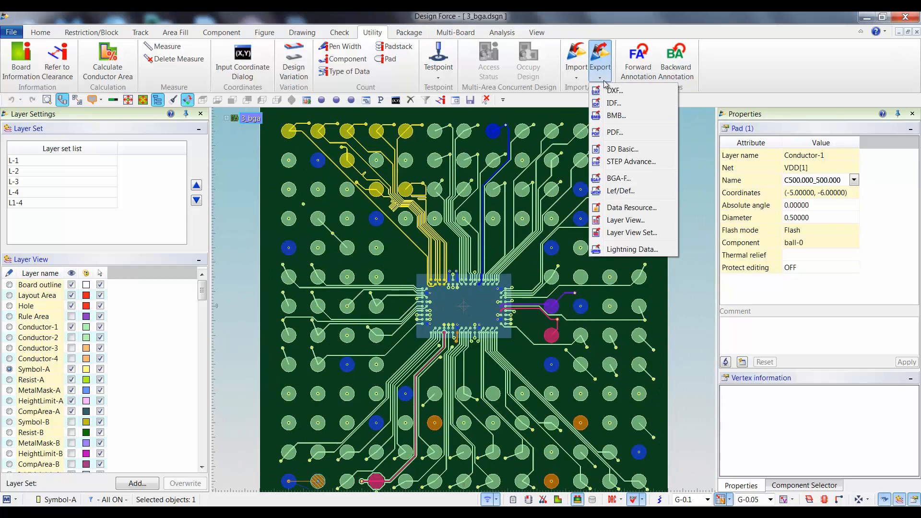
{"action": "left_click", "coordinate": [628, 178]}
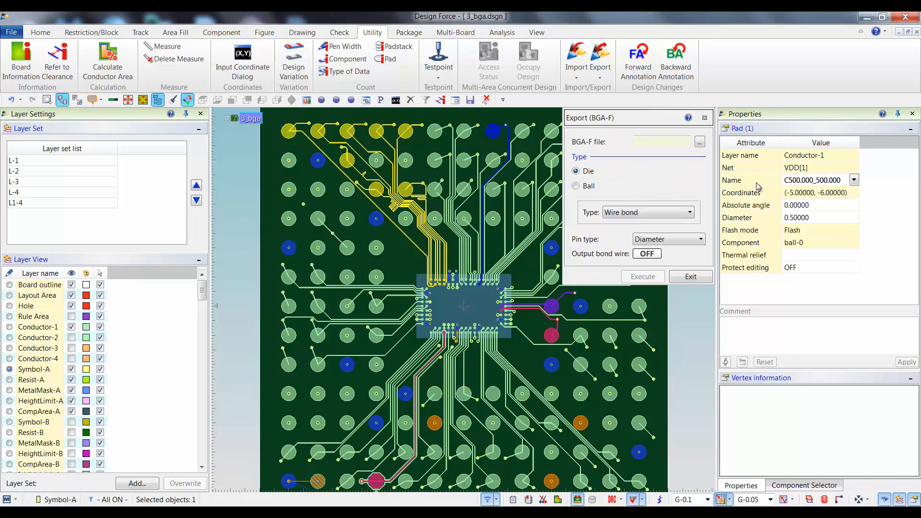
{"action": "left_click", "coordinate": [668, 214]}
{"action": "left_click", "coordinate": [629, 235]}
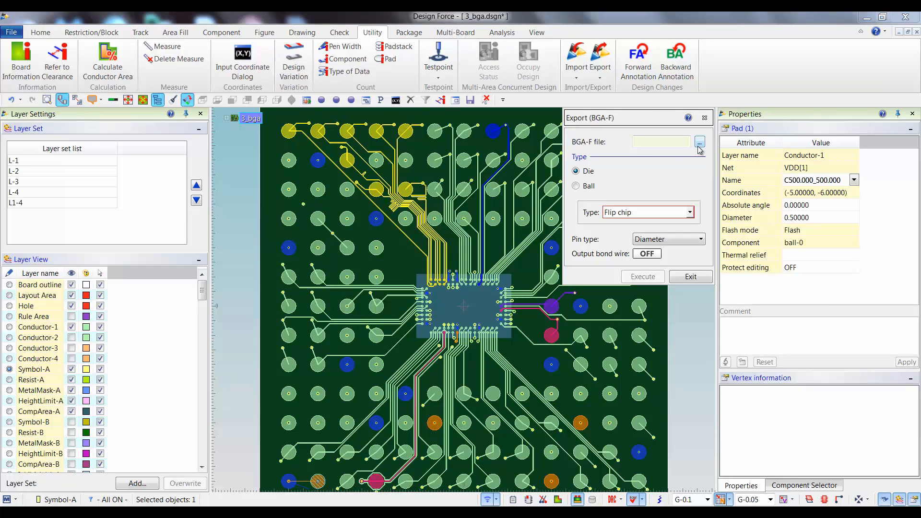
{"action": "left_click", "coordinate": [699, 142]}
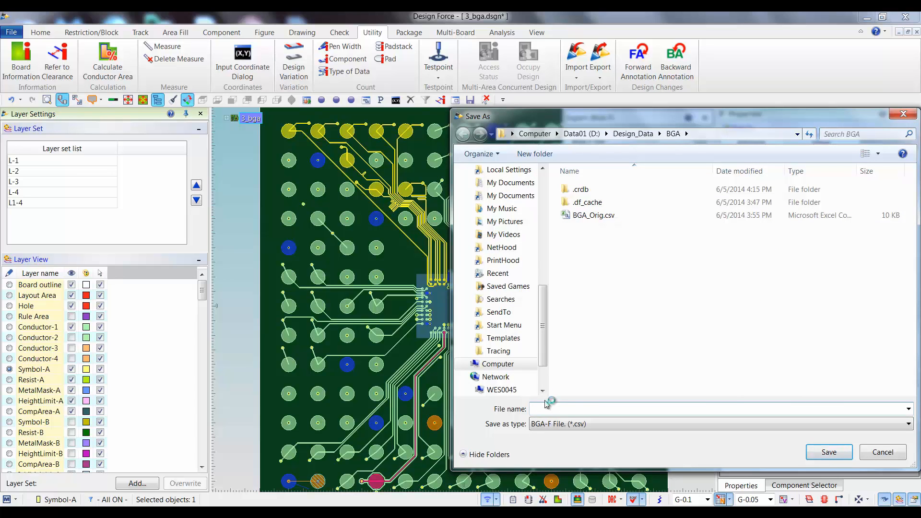
{"action": "type", "text": "BGA_New"}
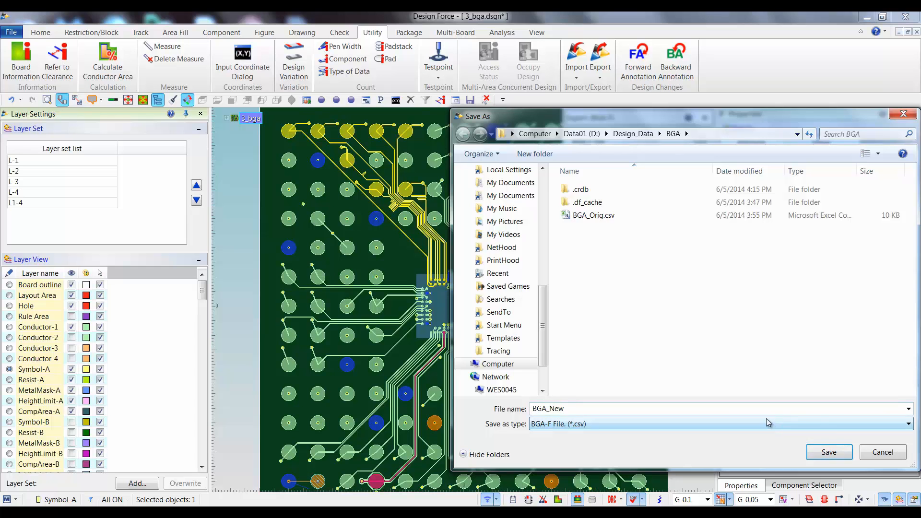
{"action": "left_click", "coordinate": [831, 448]}
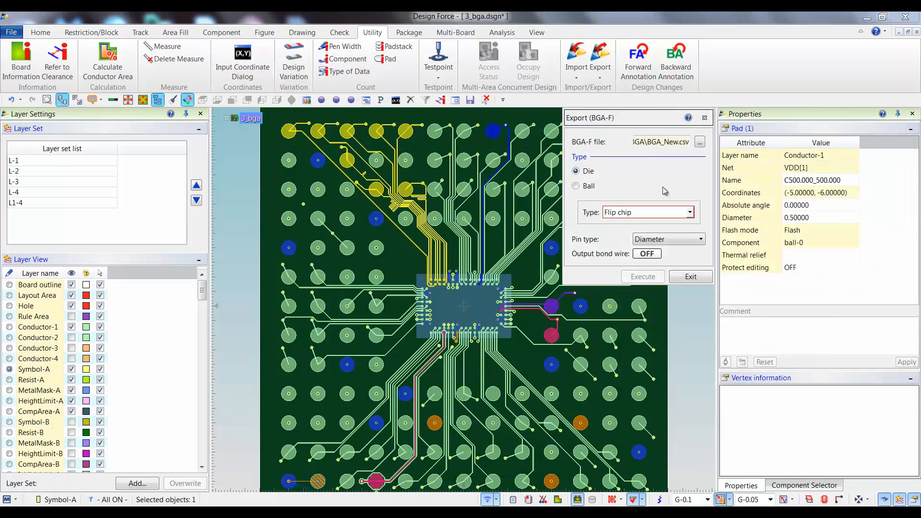
Select the ball-0 component, switch the BGA-F export to the Ball type, execute it and close the report.
{"action": "left_click", "coordinate": [657, 326]}
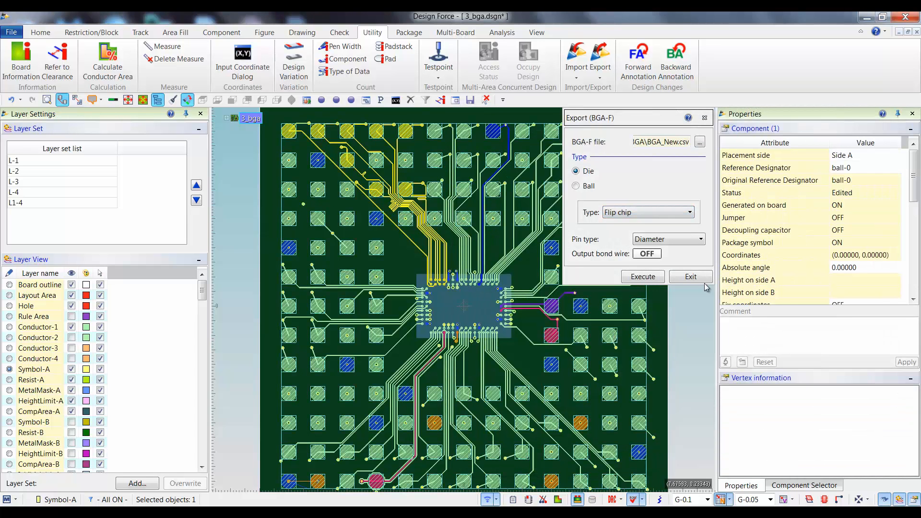
{"action": "left_click", "coordinate": [616, 213]}
{"action": "left_click", "coordinate": [621, 233]}
{"action": "left_click", "coordinate": [577, 186]}
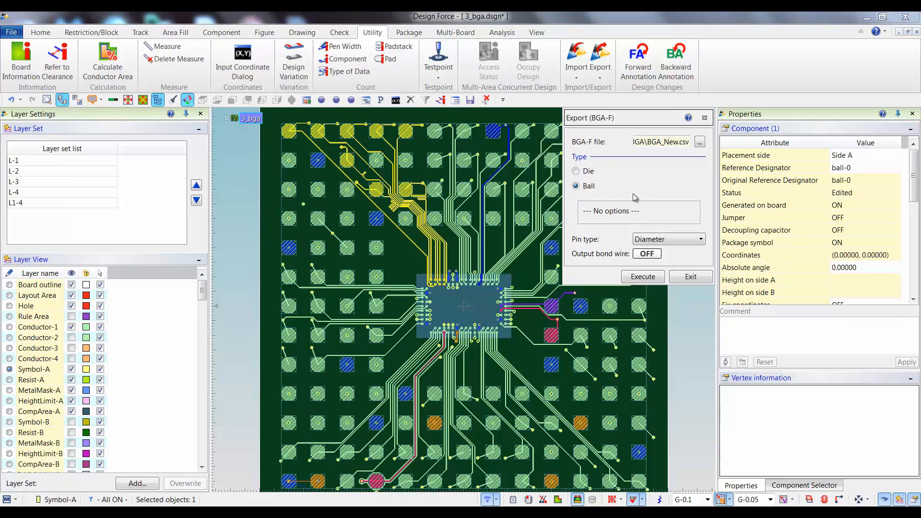
{"action": "left_click", "coordinate": [650, 278]}
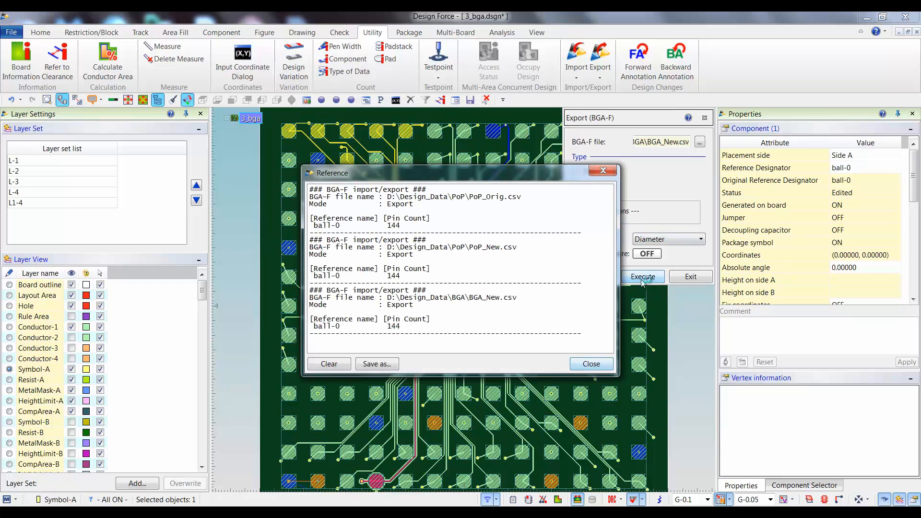
{"action": "left_click", "coordinate": [598, 367]}
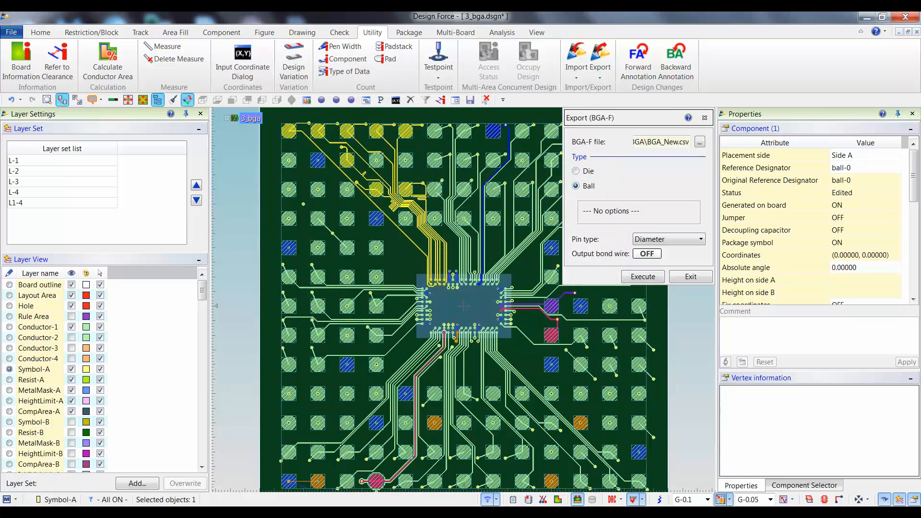
Switch to the PoP folder, open PoP_Orig.csv in Excel and select the pin and net cells of M1 and M2.
{"action": "key", "text": "alt+Tab"}
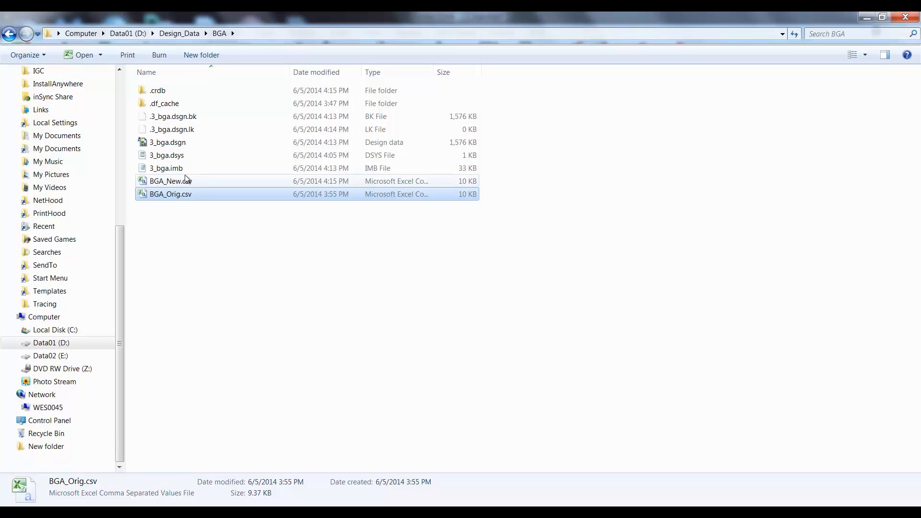
{"action": "left_click", "coordinate": [271, 511]}
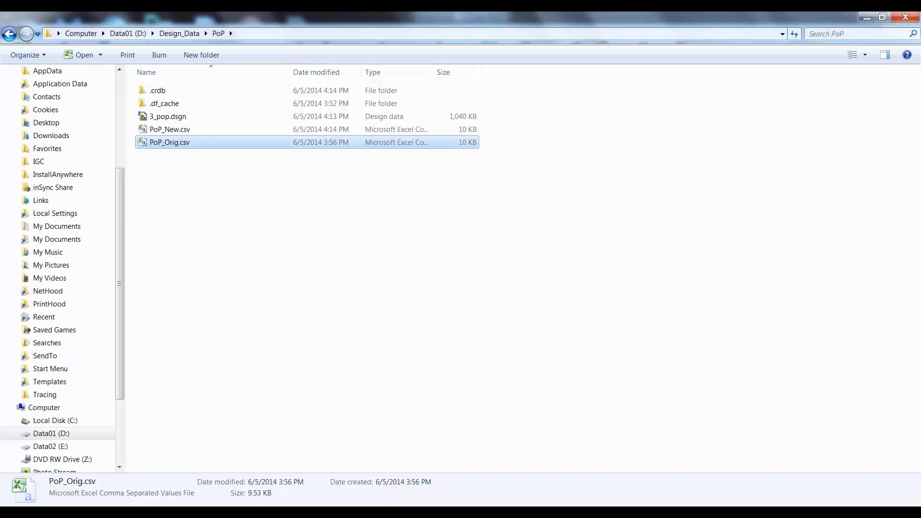
{"action": "left_click", "coordinate": [172, 131]}
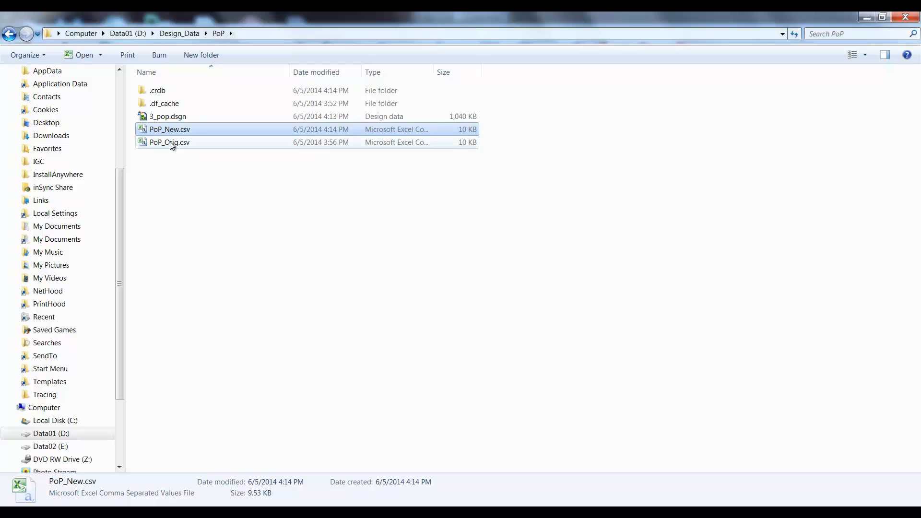
{"action": "double_click", "coordinate": [172, 143]}
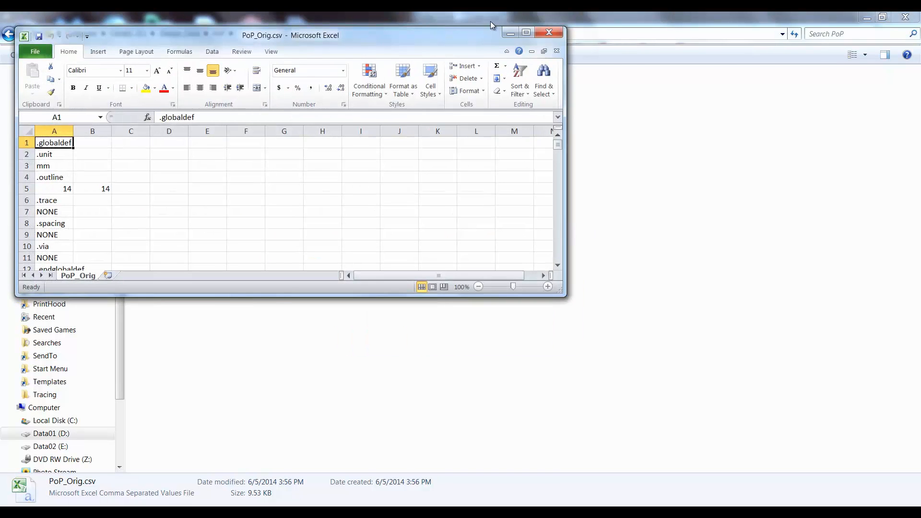
{"action": "left_click", "coordinate": [523, 34]}
{"action": "scroll", "coordinate": [494, 141], "scroll_direction": "down", "scroll_amount": 12}
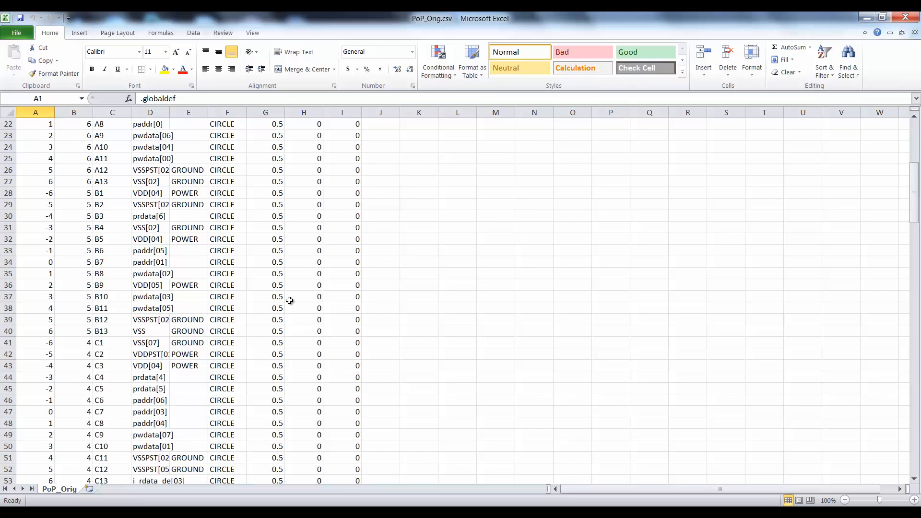
{"action": "scroll", "coordinate": [220, 317], "scroll_direction": "down", "scroll_amount": 20}
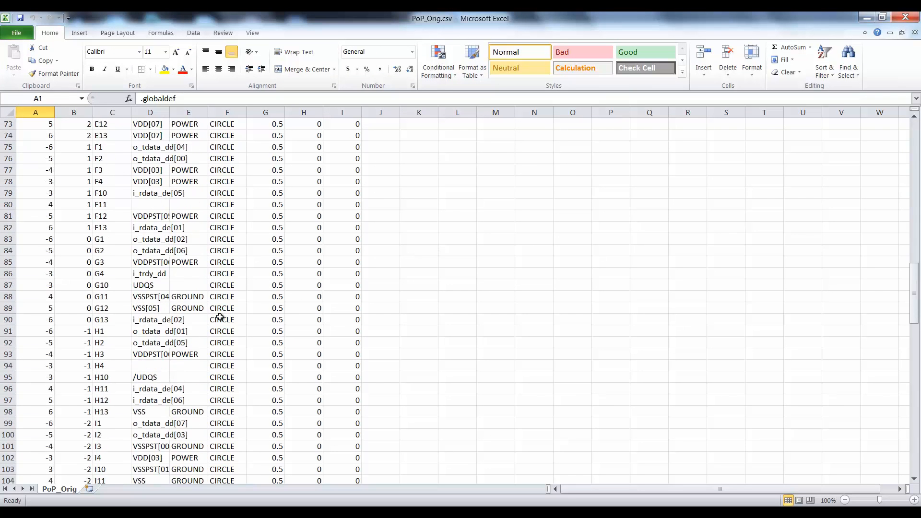
{"action": "scroll", "coordinate": [220, 317], "scroll_direction": "down", "scroll_amount": 12}
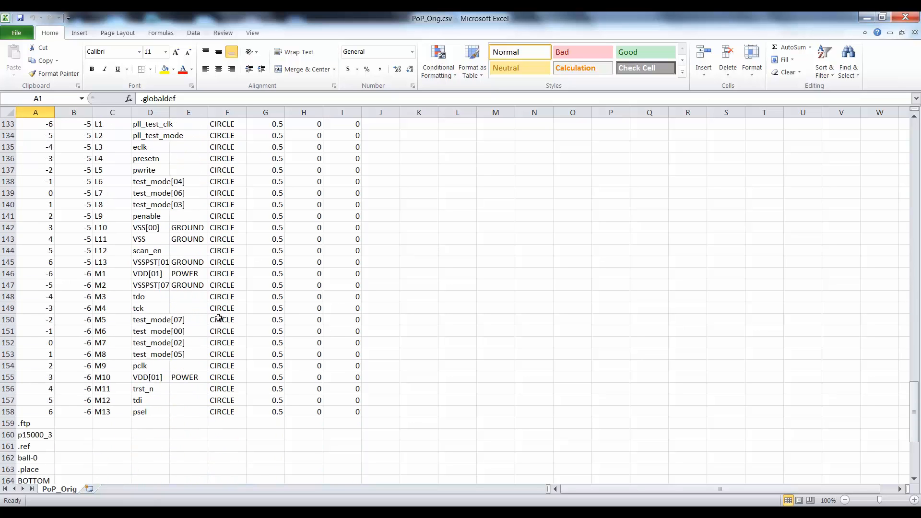
{"action": "left_click", "coordinate": [102, 276]}
{"action": "left_click_drag", "start_coordinate": [101, 285], "coordinate": [139, 273]}
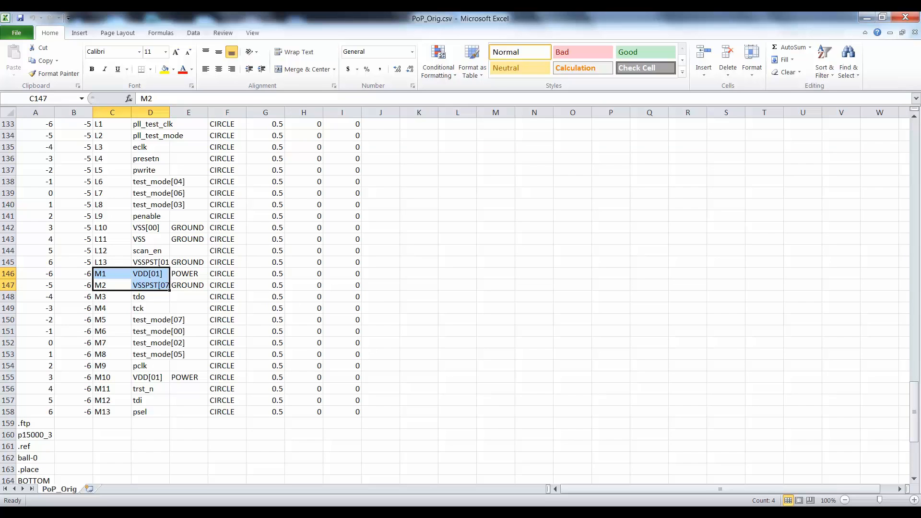
Open PoP_New.csv from the PoP folder and select the pin and net cells of M1 and M2.
{"action": "left_click", "coordinate": [279, 513]}
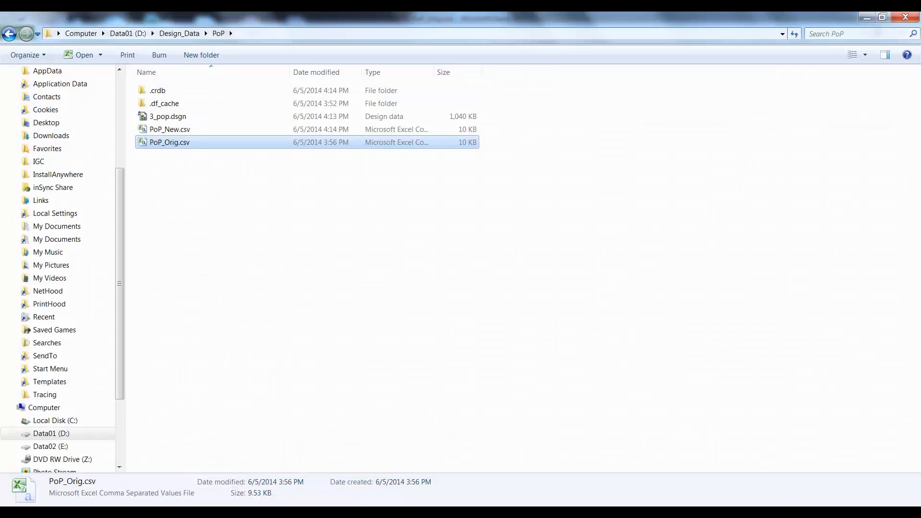
{"action": "double_click", "coordinate": [170, 130]}
{"action": "scroll", "coordinate": [210, 294], "scroll_direction": "down", "scroll_amount": 9}
{"action": "scroll", "coordinate": [210, 294], "scroll_direction": "down", "scroll_amount": 20}
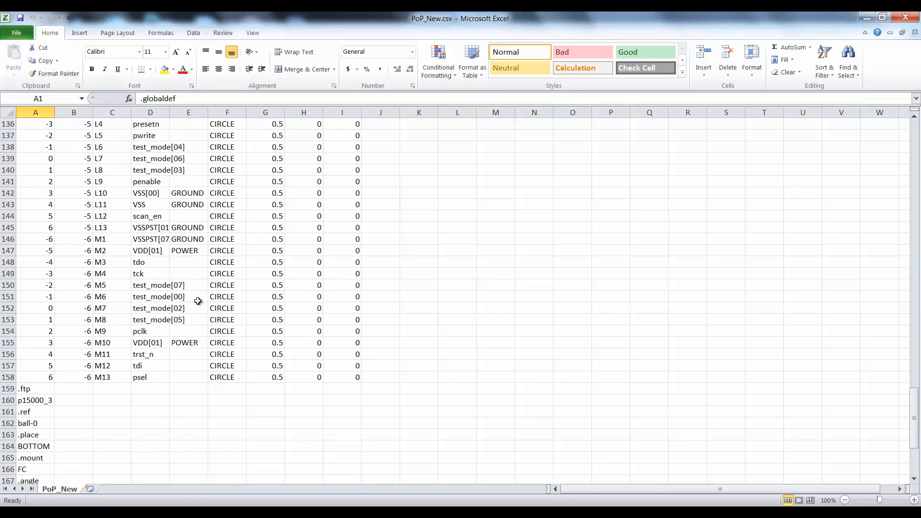
{"action": "left_click_drag", "start_coordinate": [112, 239], "coordinate": [155, 248]}
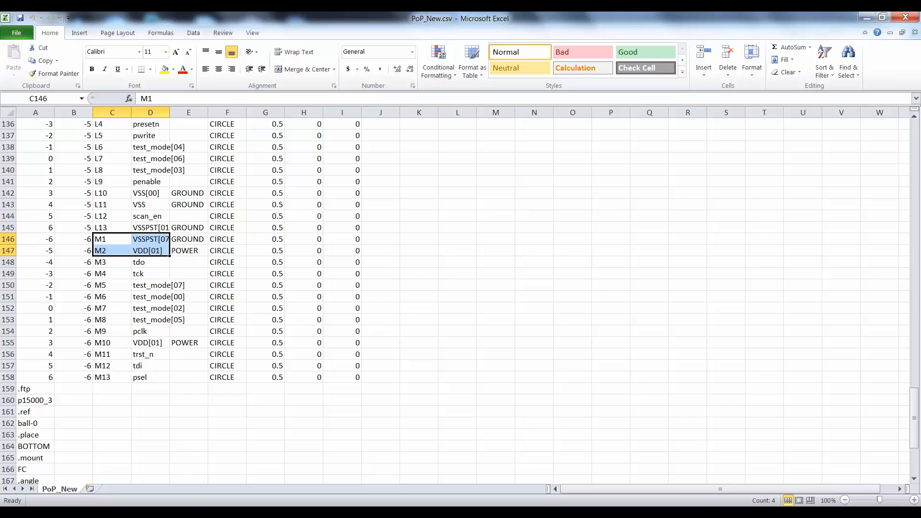
Compare the M1 and M2 net assignments between PoP_Orig.csv and PoP_New.csv.
{"action": "left_click", "coordinate": [566, 512]}
{"action": "left_click", "coordinate": [509, 470]}
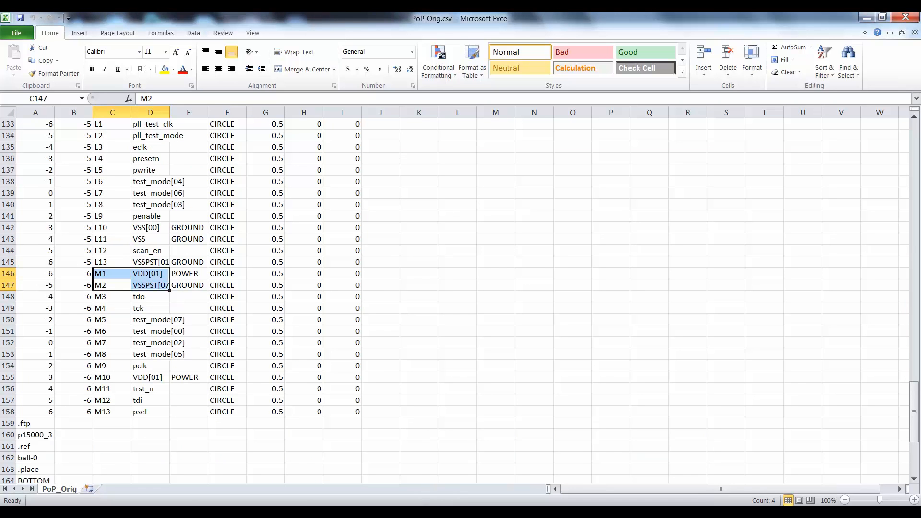
{"action": "key", "text": "alt+Tab"}
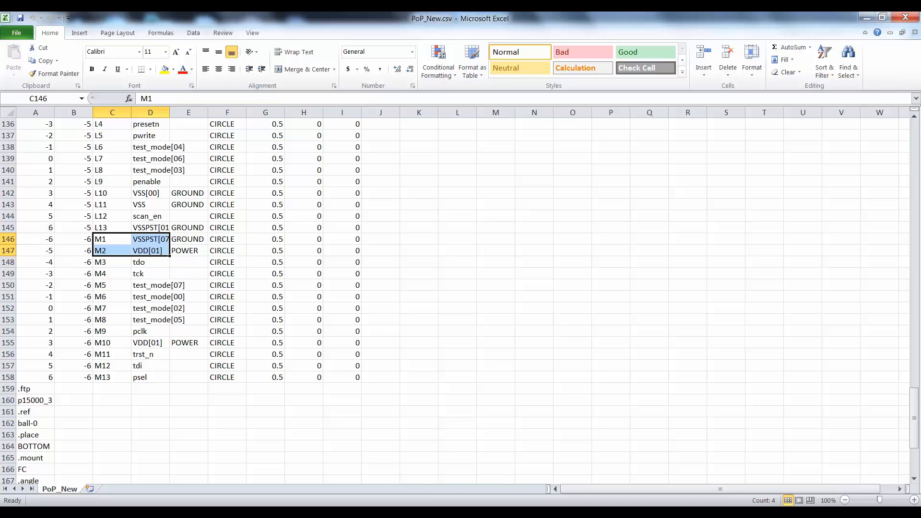
Open BGA_Orig.csv from the BGA folder and select the pin, net and power/ground cells of M1 and M2.
{"action": "left_click", "coordinate": [355, 512]}
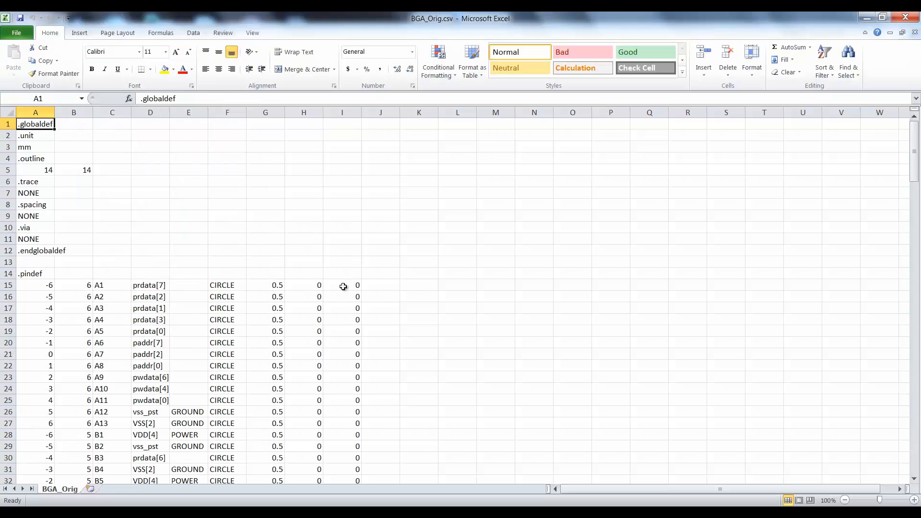
{"action": "scroll", "coordinate": [244, 300], "scroll_direction": "down", "scroll_amount": 20}
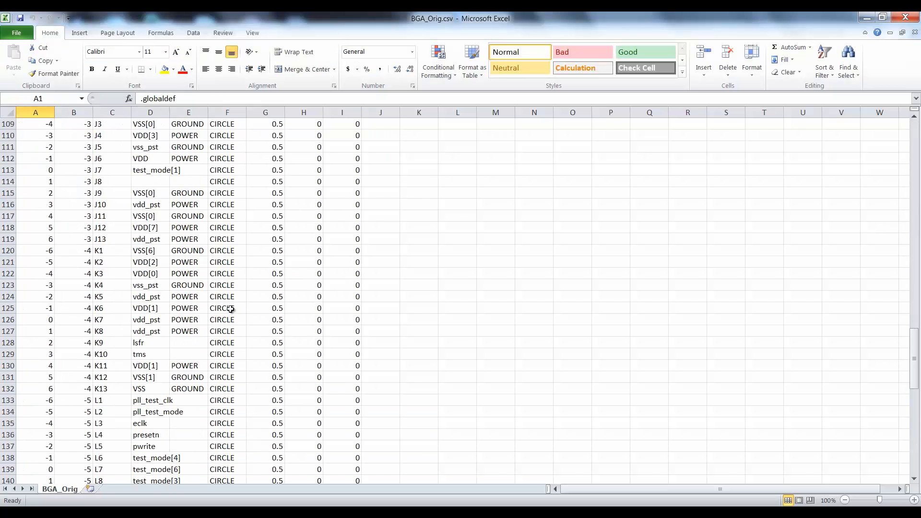
{"action": "scroll", "coordinate": [230, 309], "scroll_direction": "up", "scroll_amount": 1}
{"action": "left_click_drag", "start_coordinate": [103, 239], "coordinate": [186, 250]}
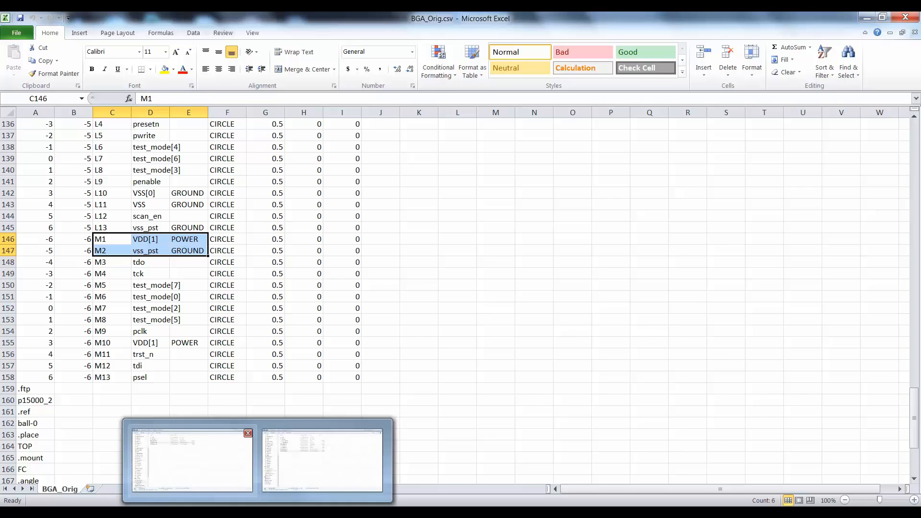
Open BGA_New.csv from the BGA folder, select its M1 and M2 pin and net cells, and compare them with BGA_Orig.csv.
{"action": "left_click", "coordinate": [310, 444]}
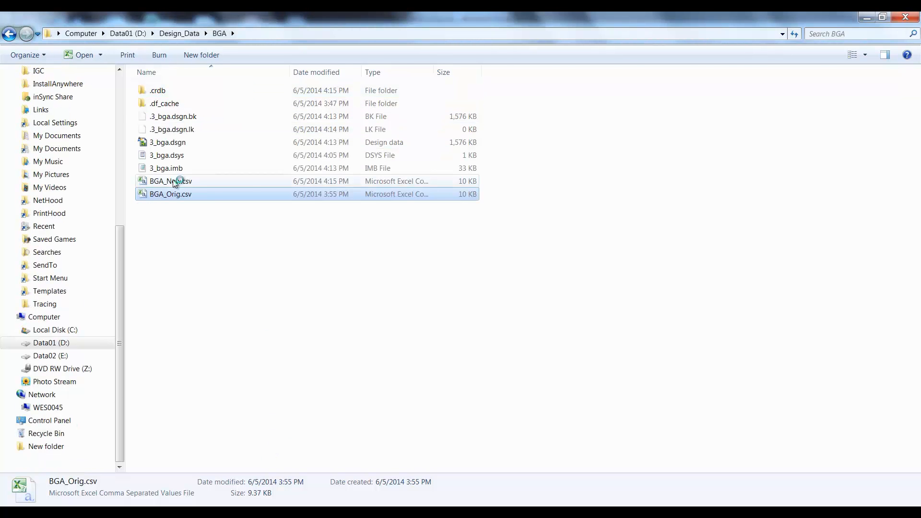
{"action": "double_click", "coordinate": [175, 181]}
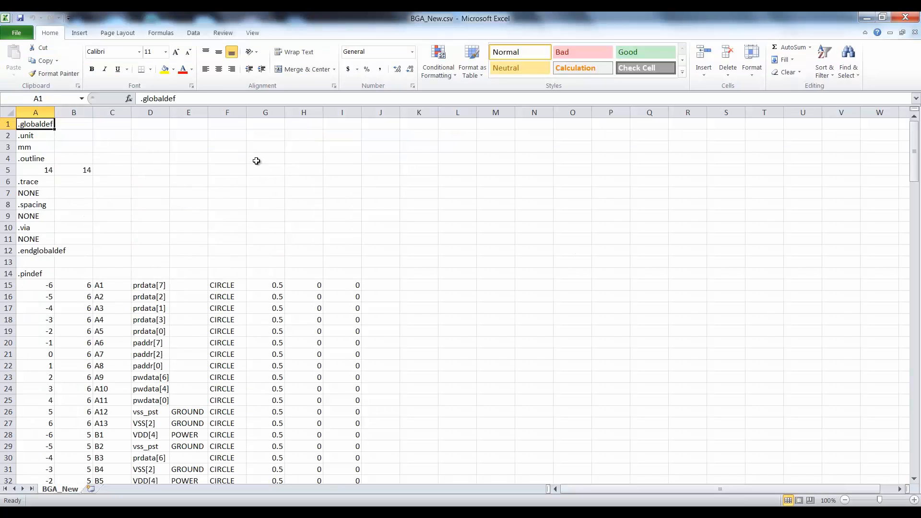
{"action": "scroll", "coordinate": [243, 234], "scroll_direction": "down", "scroll_amount": 20}
{"action": "scroll", "coordinate": [242, 237], "scroll_direction": "down", "scroll_amount": 20}
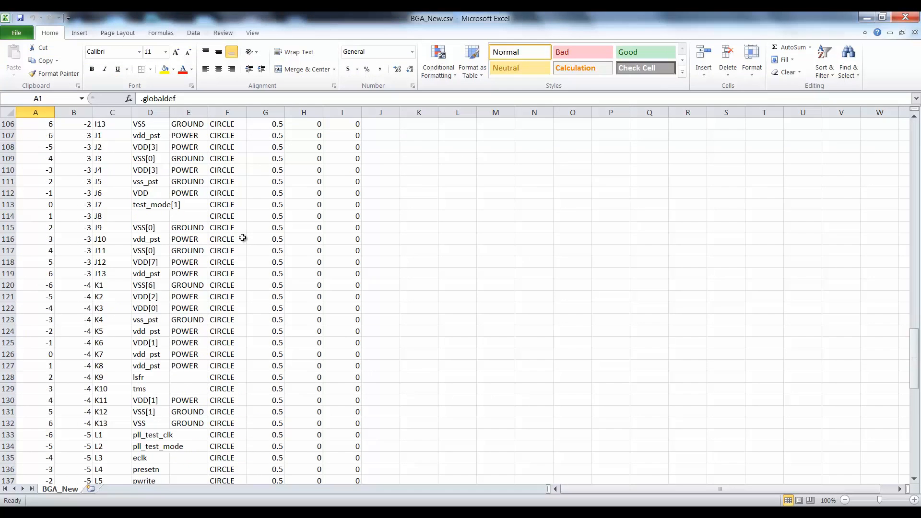
{"action": "left_click_drag", "start_coordinate": [115, 274], "coordinate": [152, 288]}
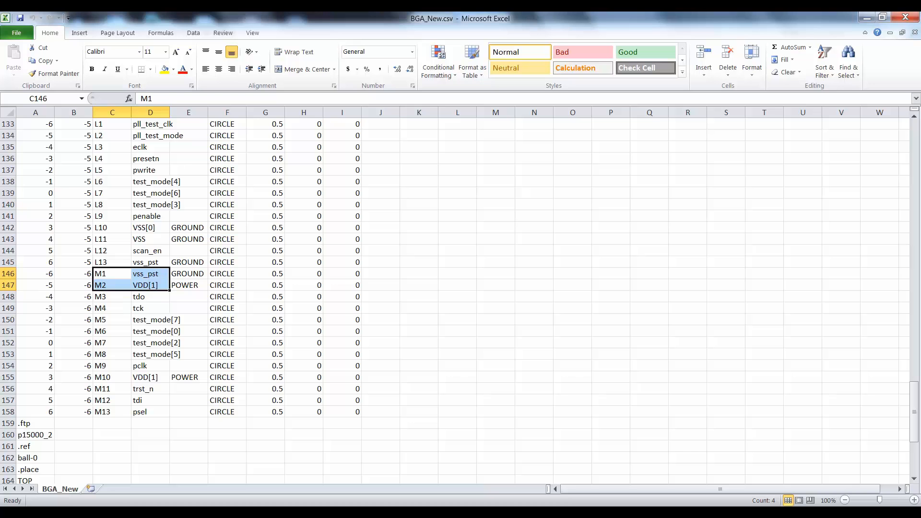
{"action": "key", "text": "alt+Tab"}
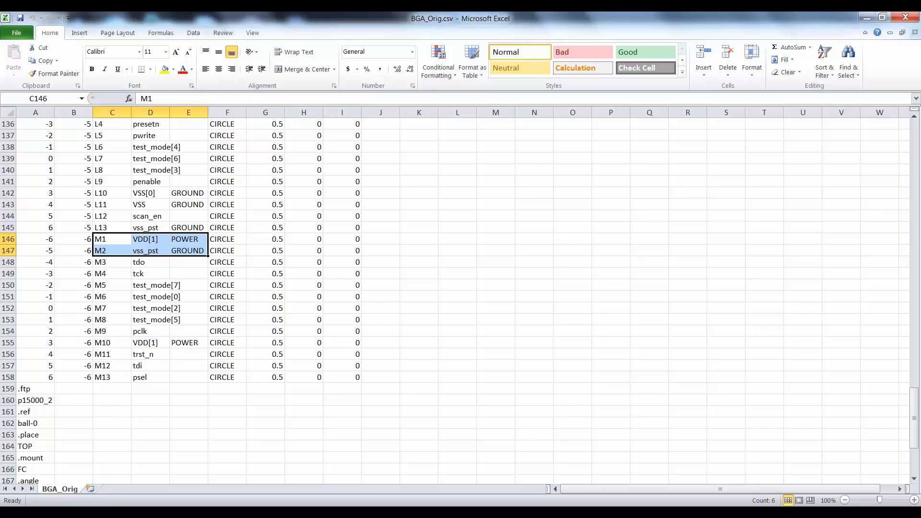
{"action": "key", "text": "alt+Tab"}
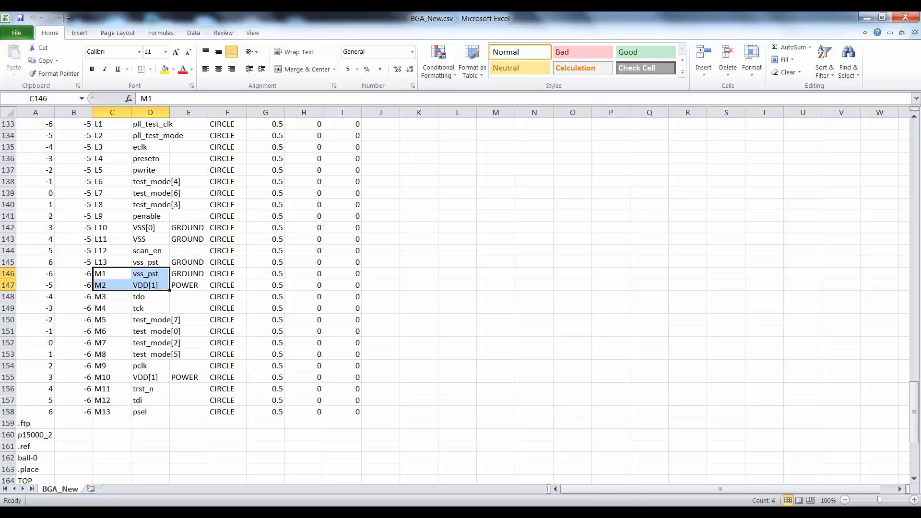